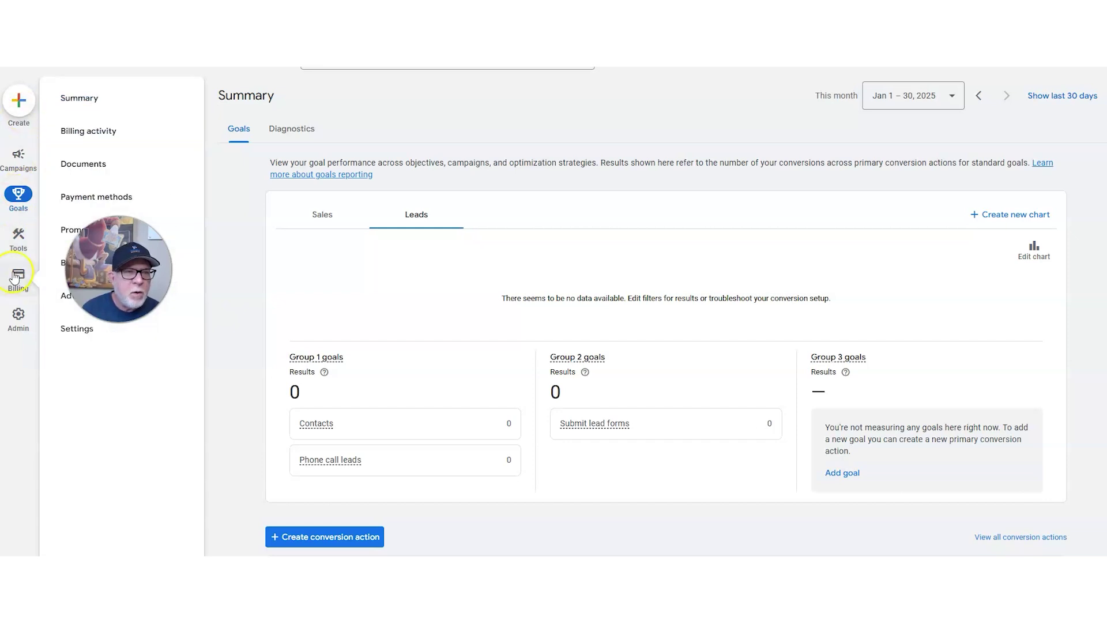
- Open Keyword Planner and start discovering new keywords
left_click(17, 237)
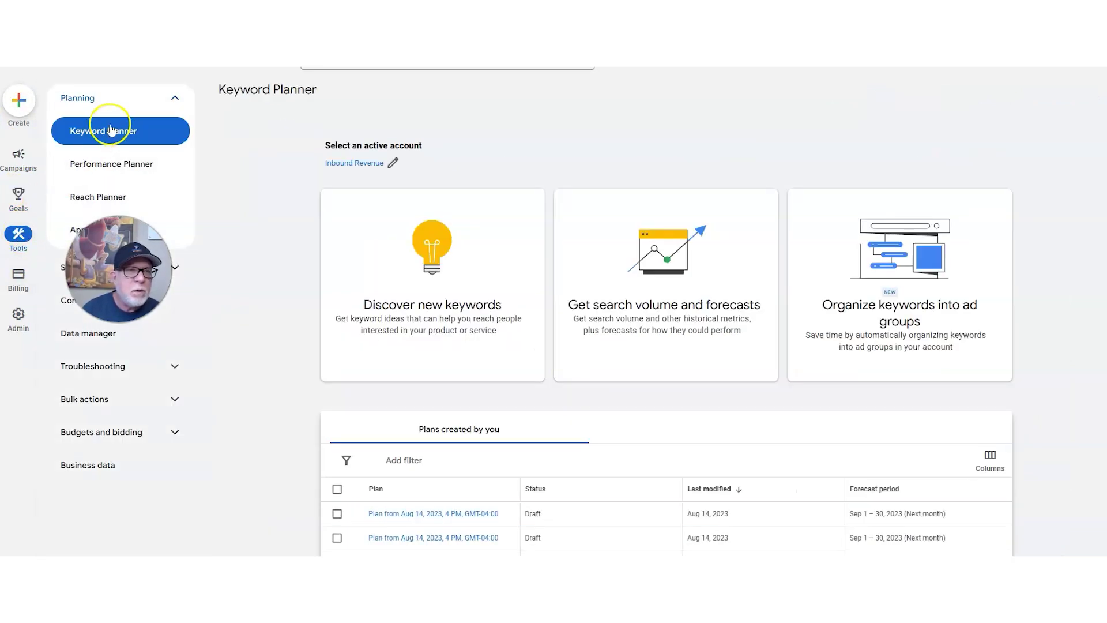
left_click(117, 137)
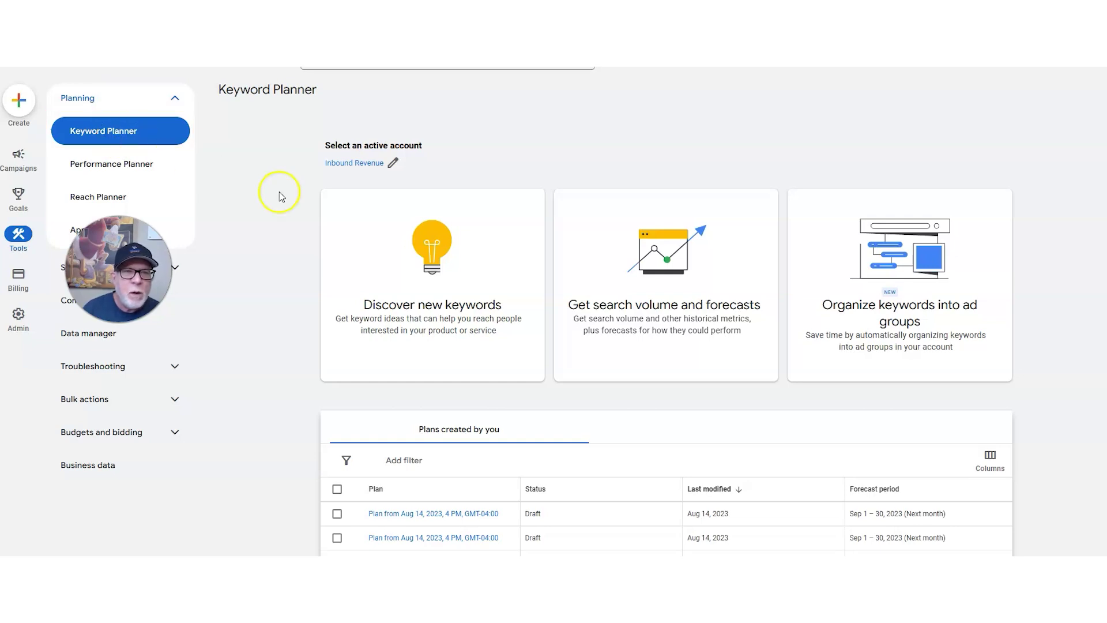
left_click(417, 282)
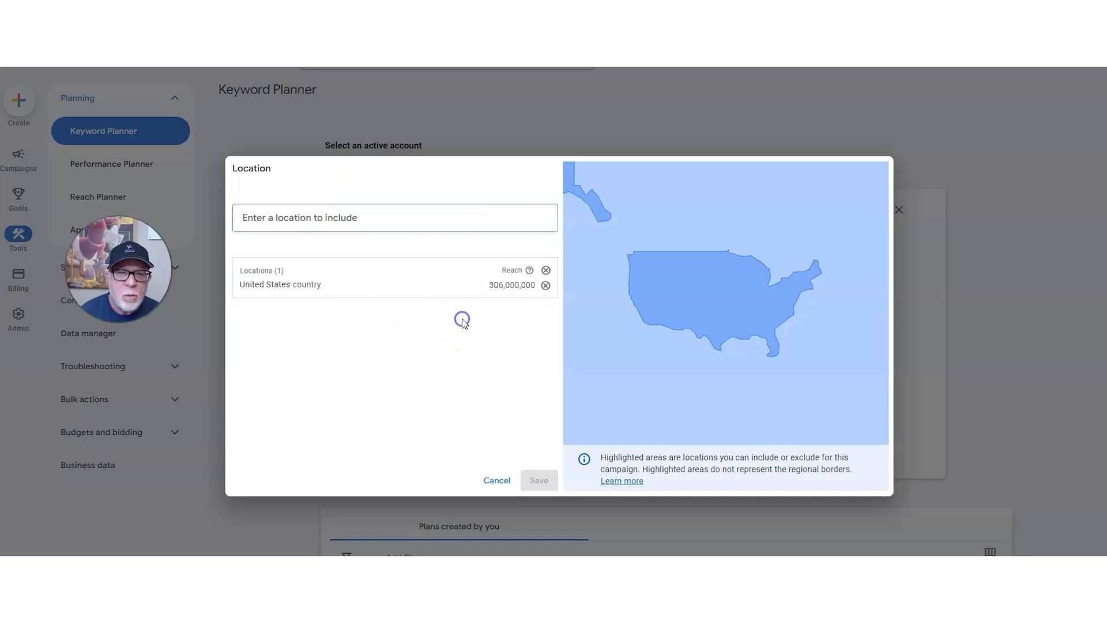
- Replace the United States in the targeted locations with the Houston TX Nielsen DMA region
left_click(461, 318)
left_click(337, 222)
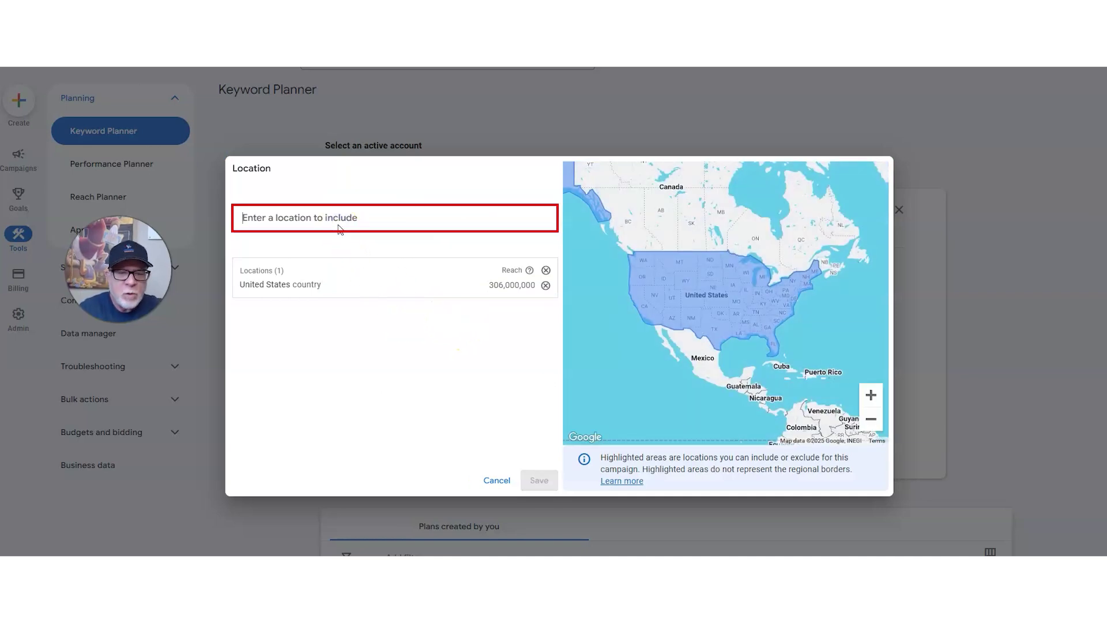
type("houston")
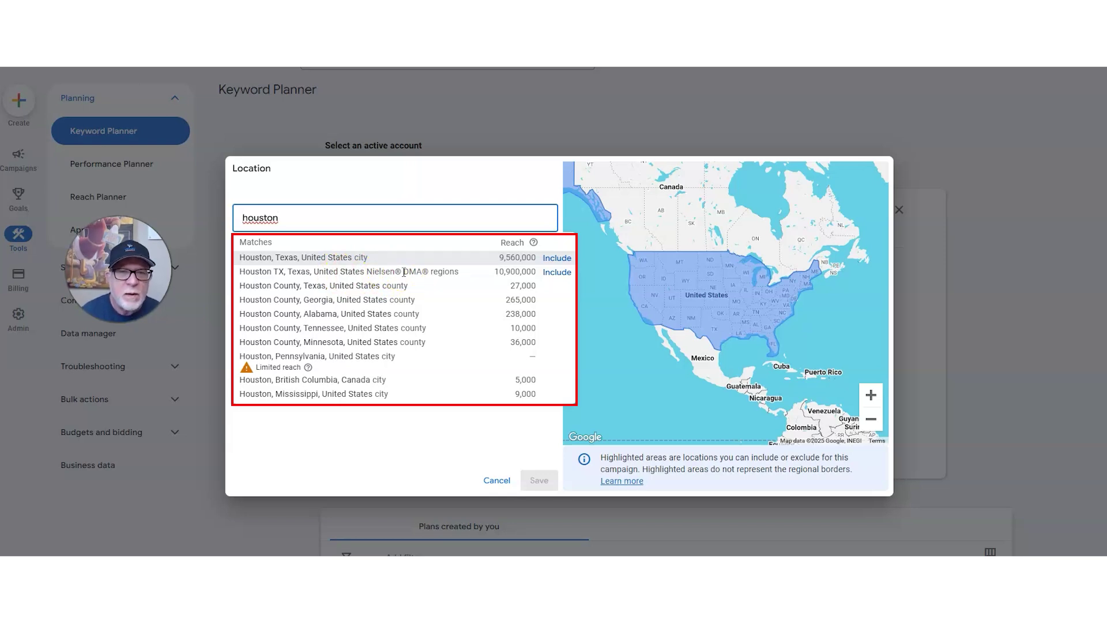
left_click(556, 273)
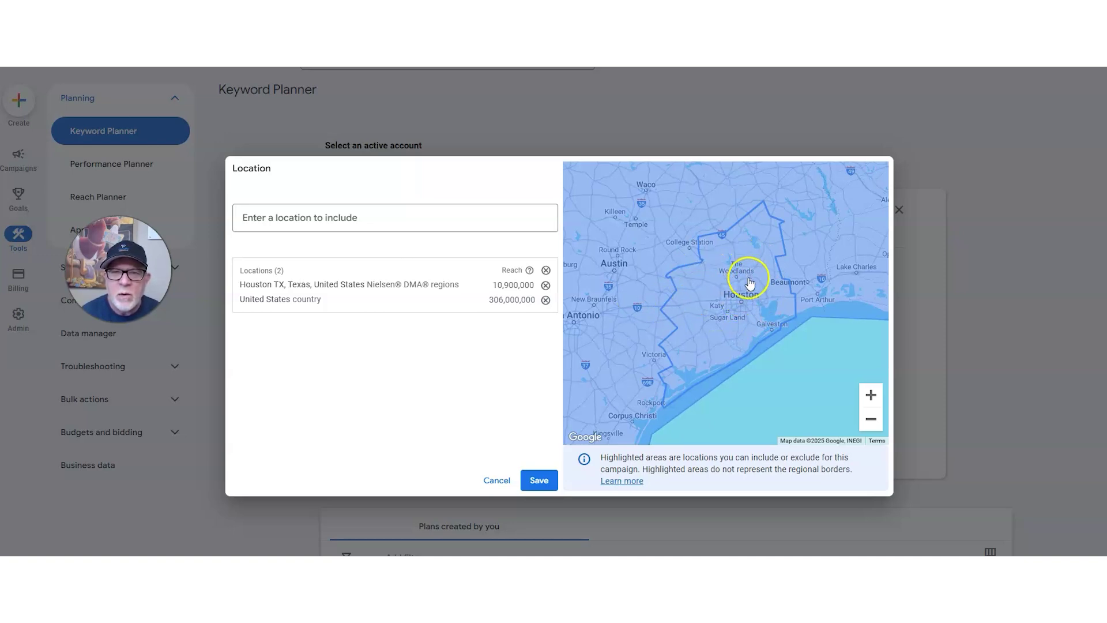
left_click(544, 301)
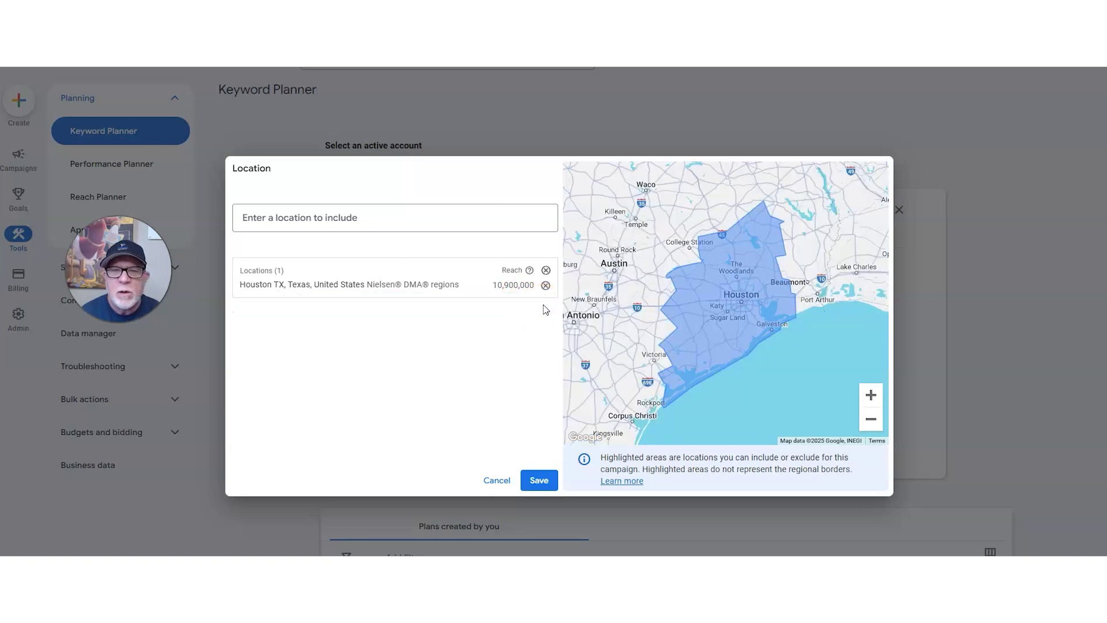
- Add the city of College Station, Texas to the targeted locations and save the location selection
left_click(690, 248)
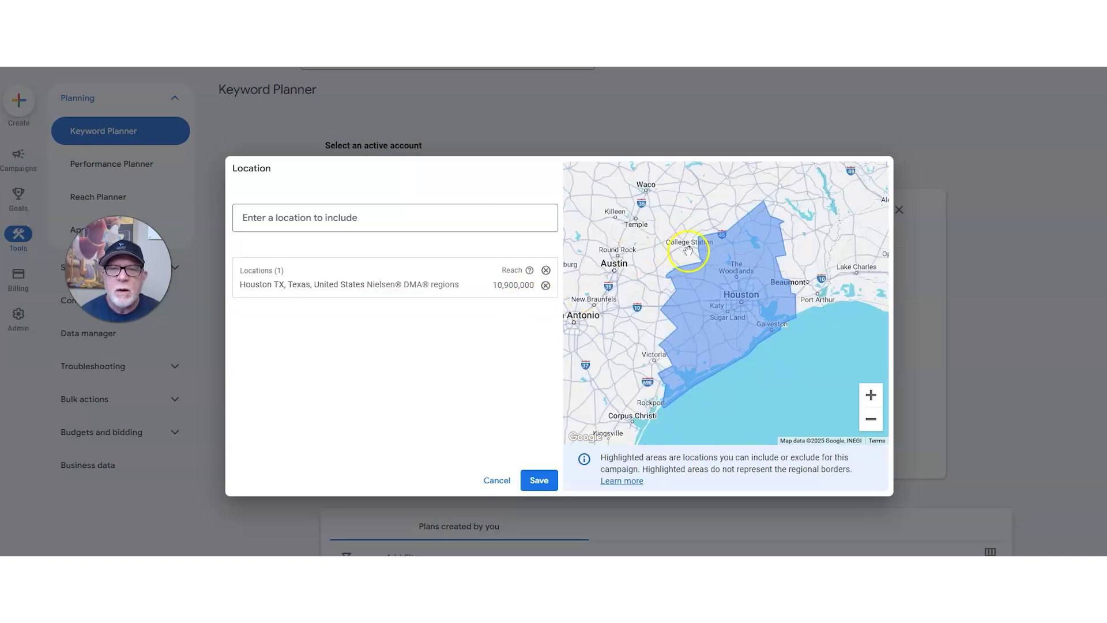
left_click(407, 218)
type("co")
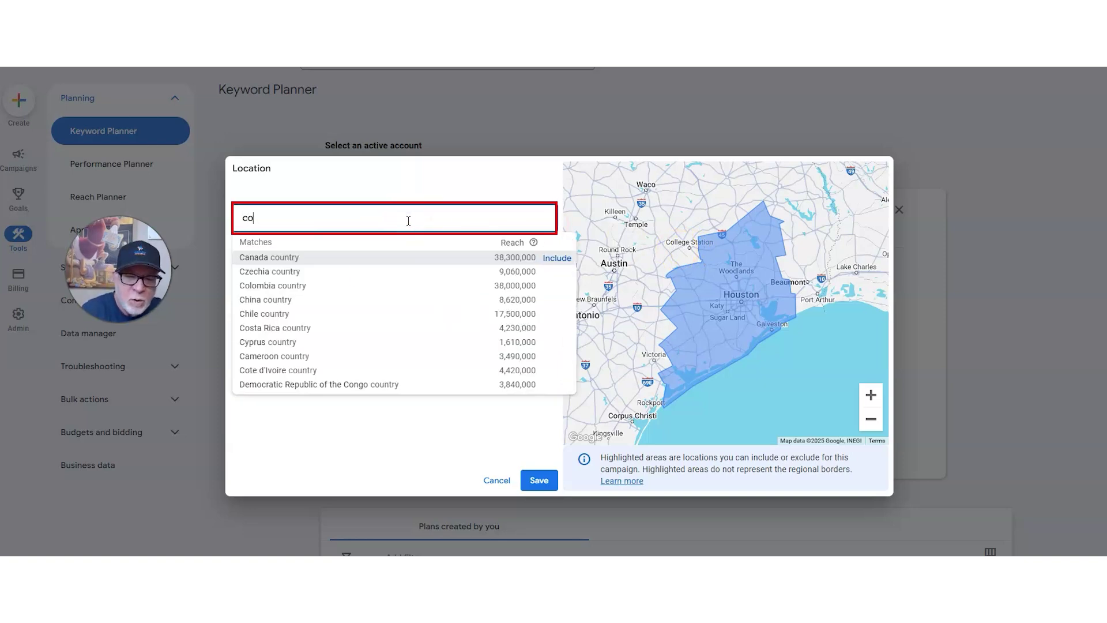
type("llege st")
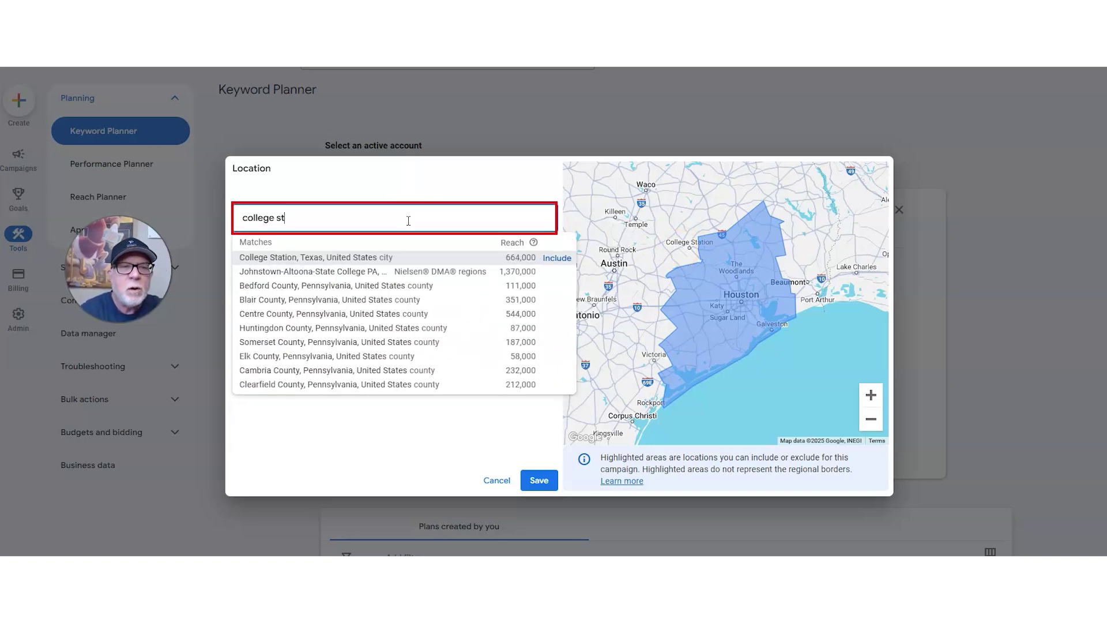
left_click(548, 260)
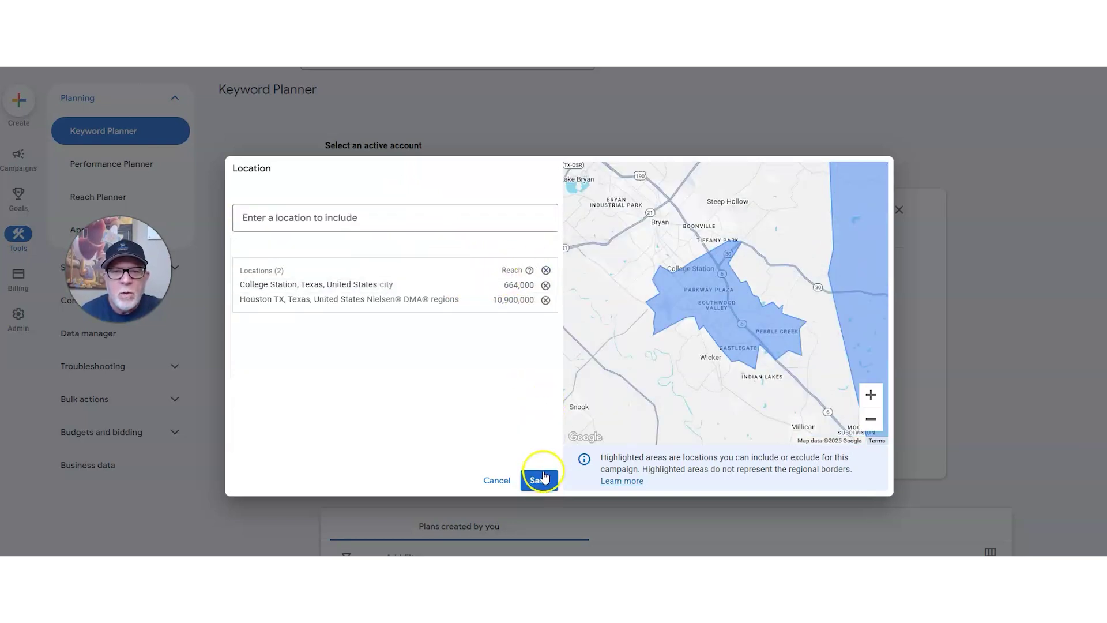
left_click(539, 480)
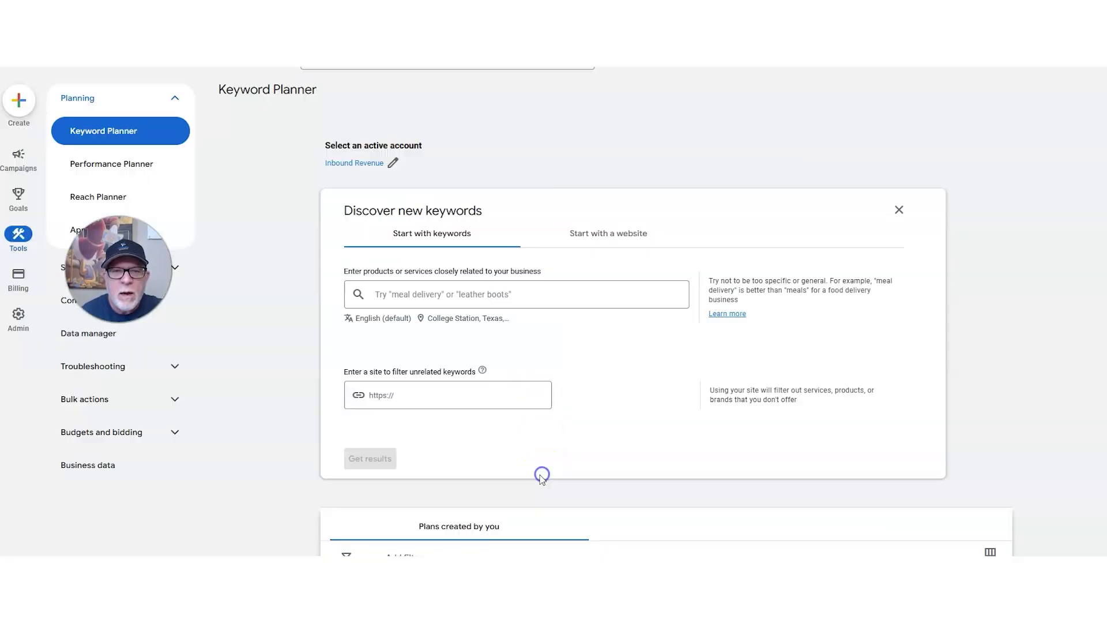
- Get keyword ideas for the service "plumbing company"
left_click(439, 322)
left_click(436, 300)
type("plumbing company")
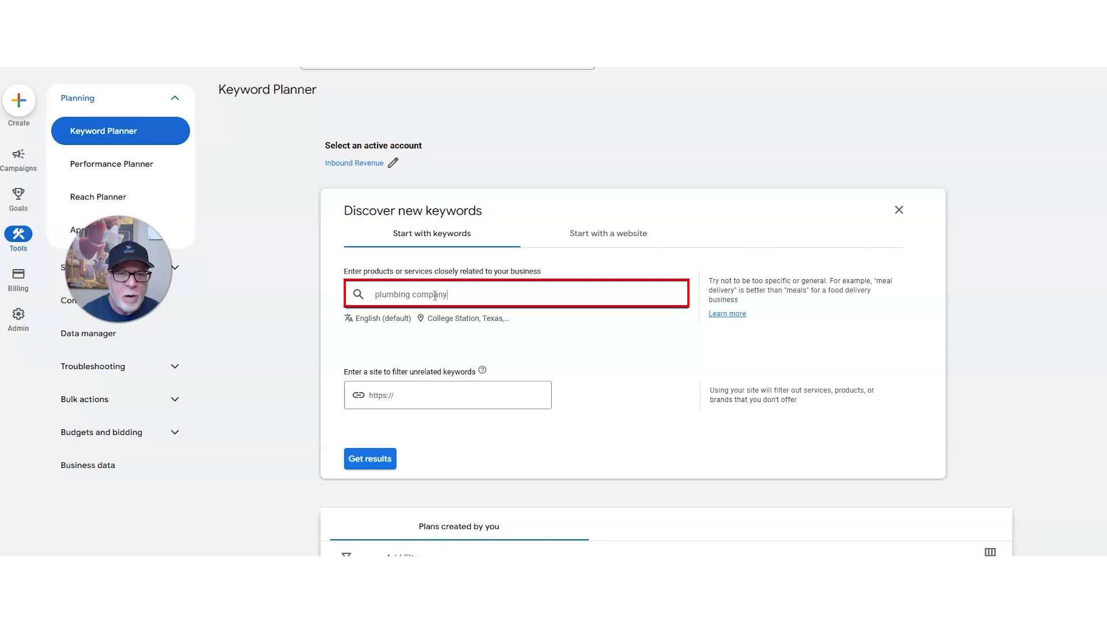
left_click(452, 292)
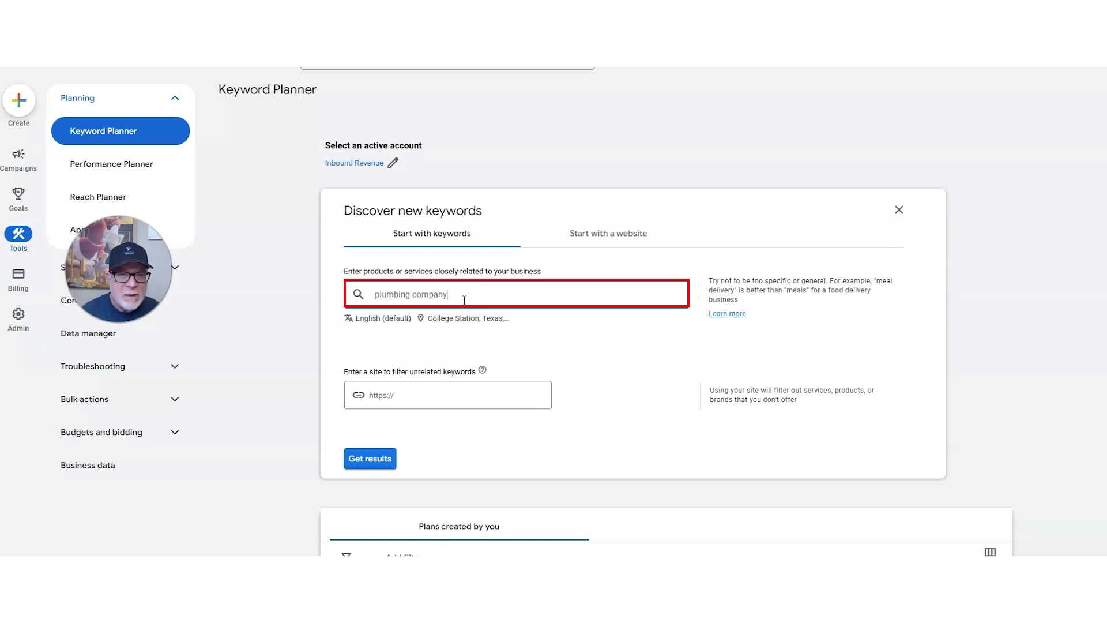
left_click(370, 458)
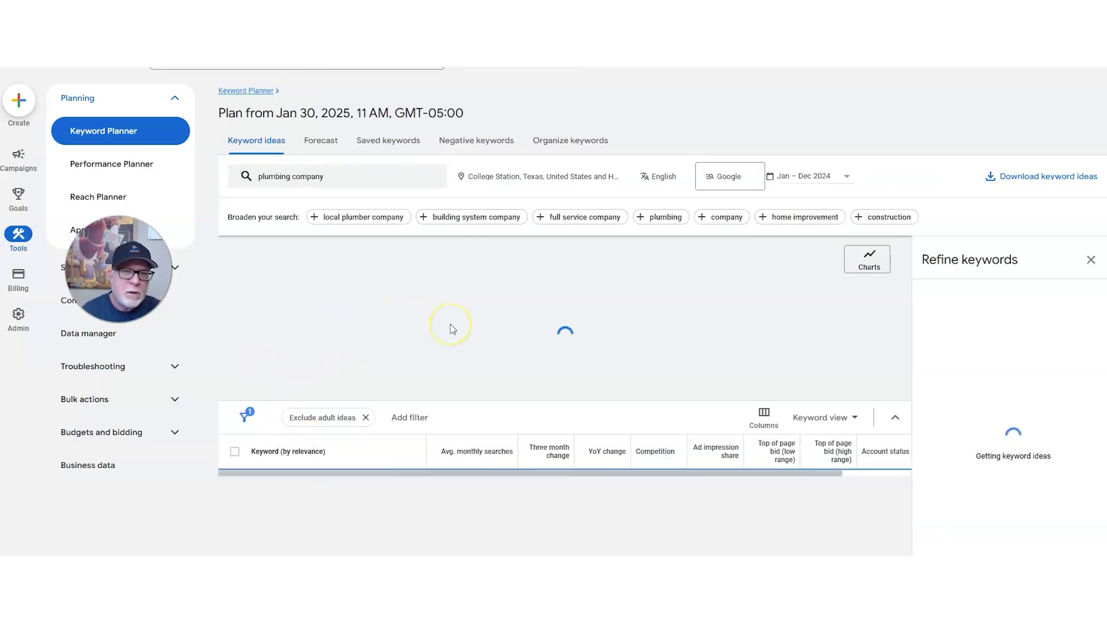
- Set the keyword ideas table to show 100 rows per page
mouse_move(311, 324)
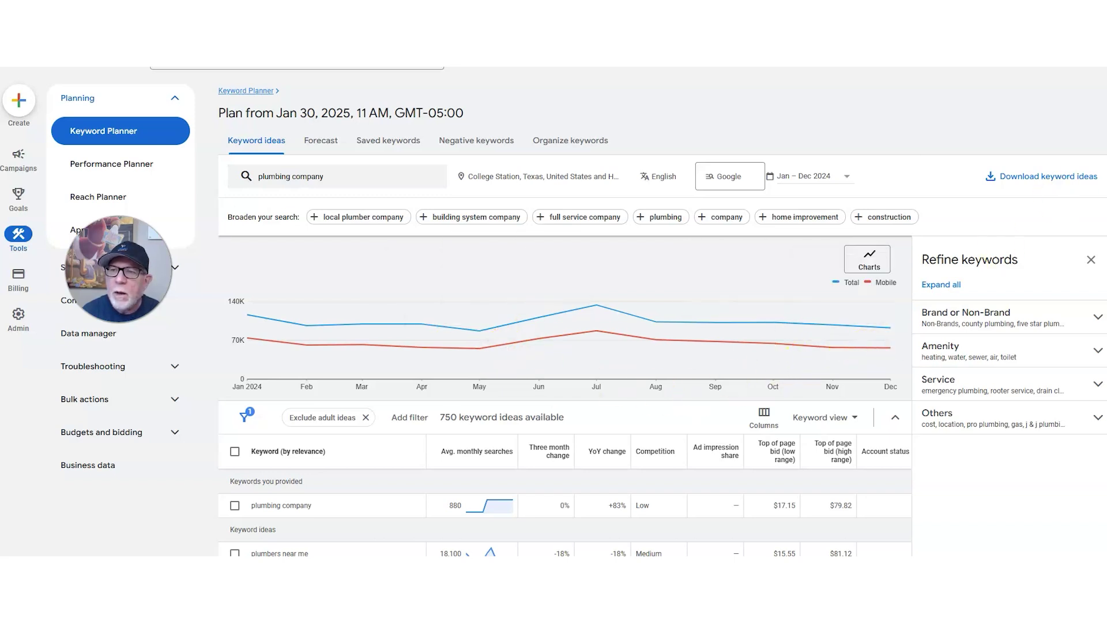
scroll(663, 346, "down", 3)
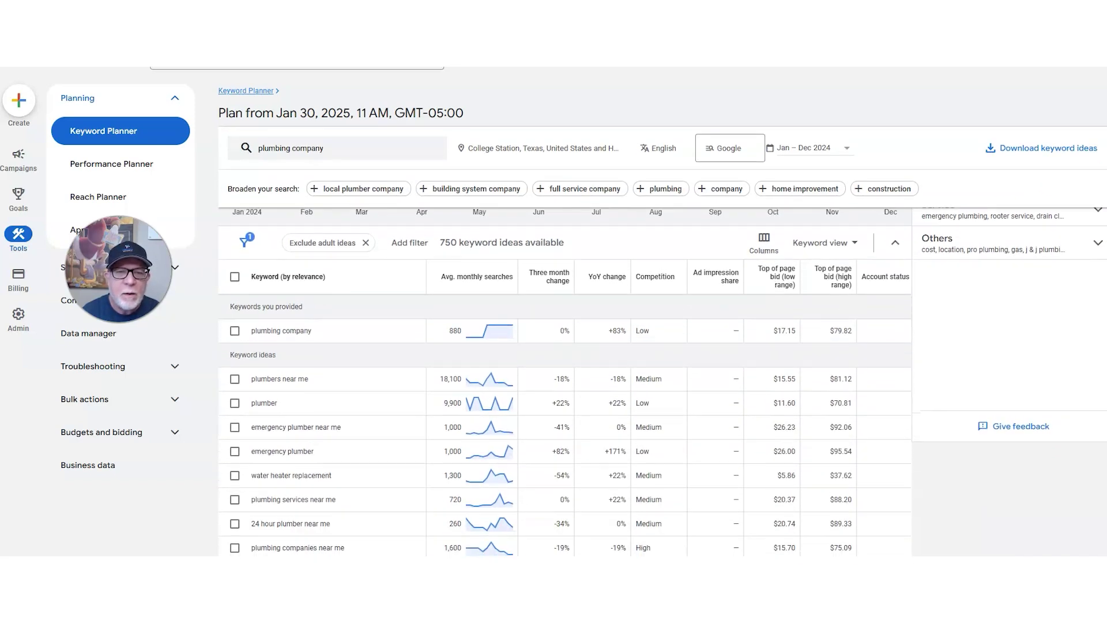
scroll(663, 346, "down", 1)
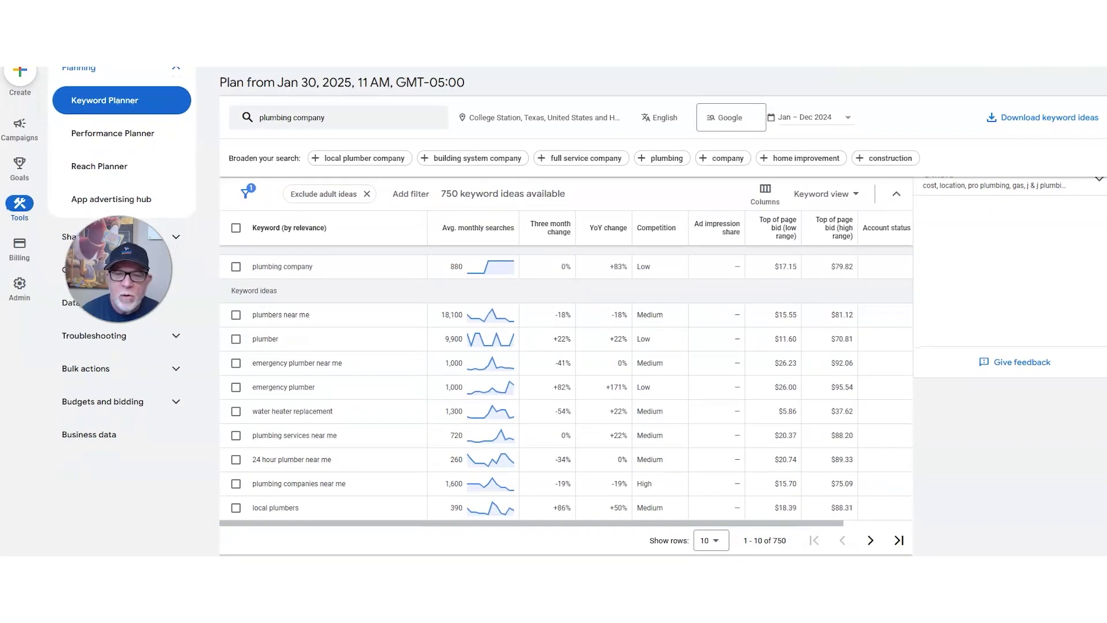
left_click(707, 548)
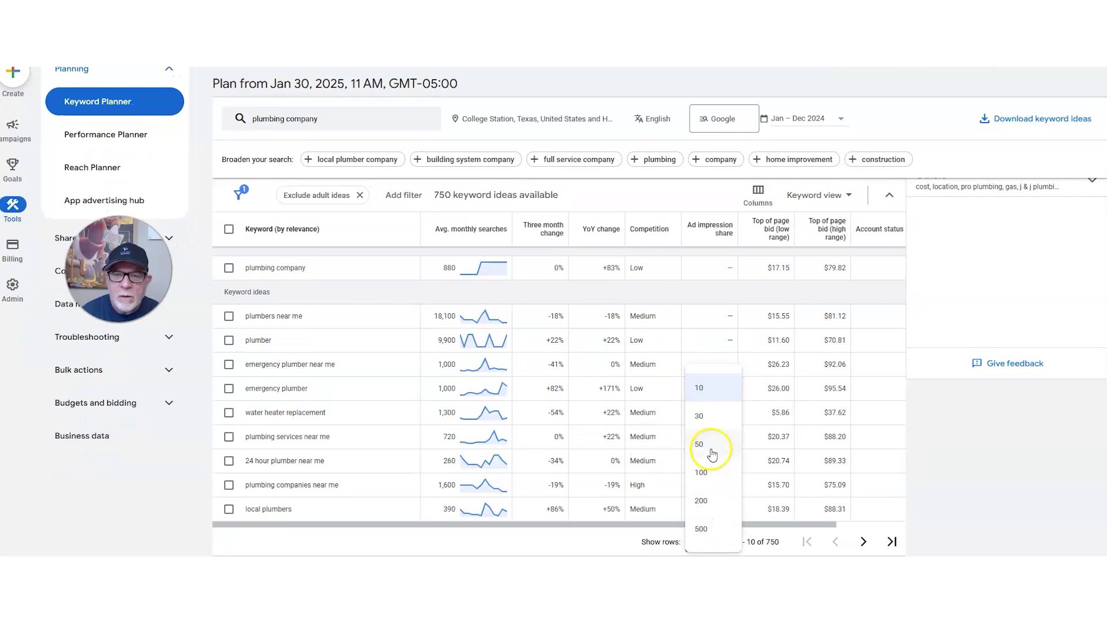
left_click(707, 468)
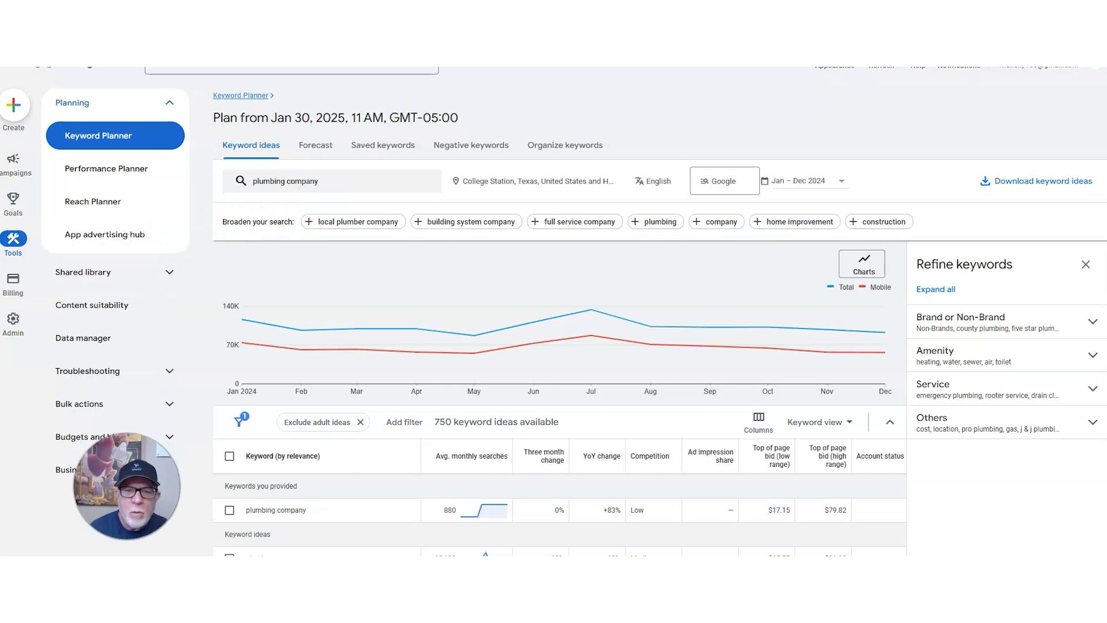
- Replace the "plumbing company" search term with "drain cleaning near me" and get its keyword ideas
scroll(744, 358, "down", 5)
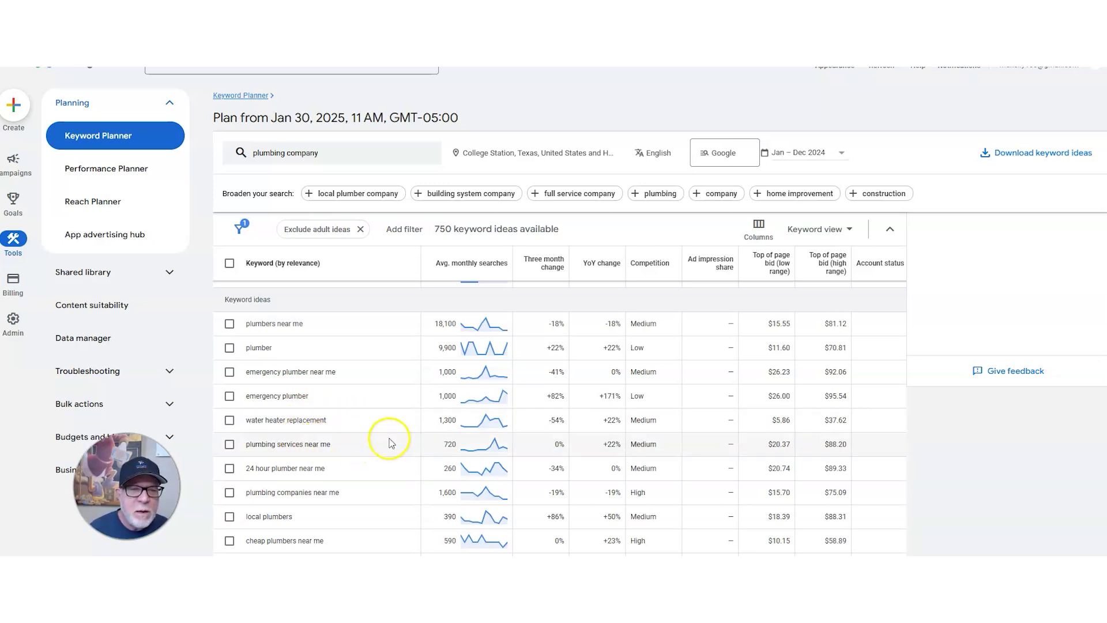
scroll(381, 444, "down", 1)
scroll(369, 432, "down", 1)
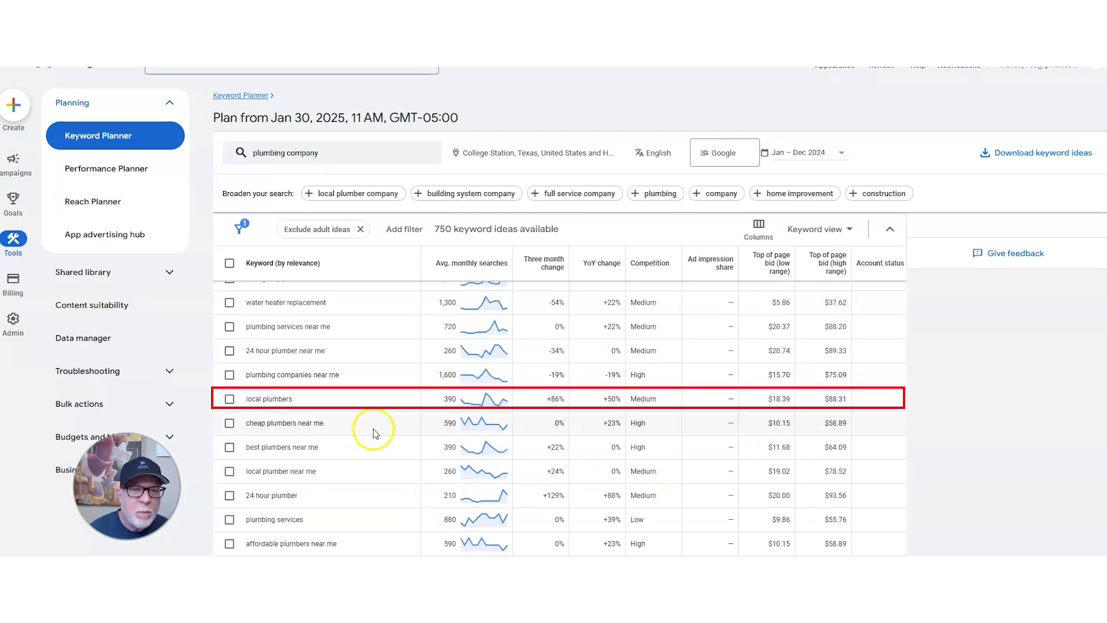
scroll(380, 432, "up", 5)
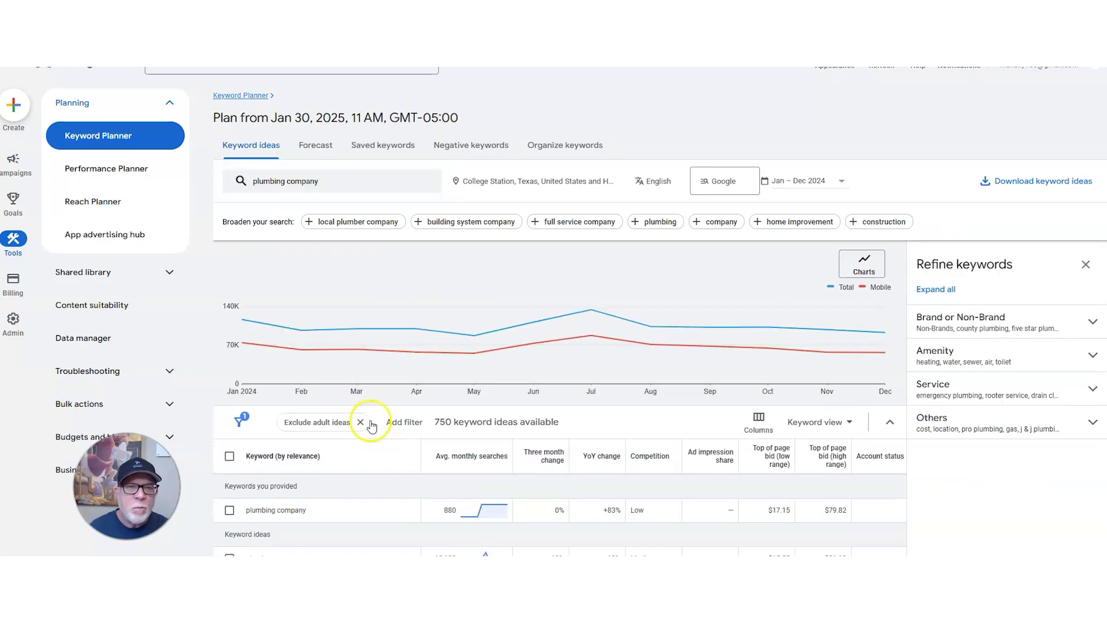
left_click(323, 182)
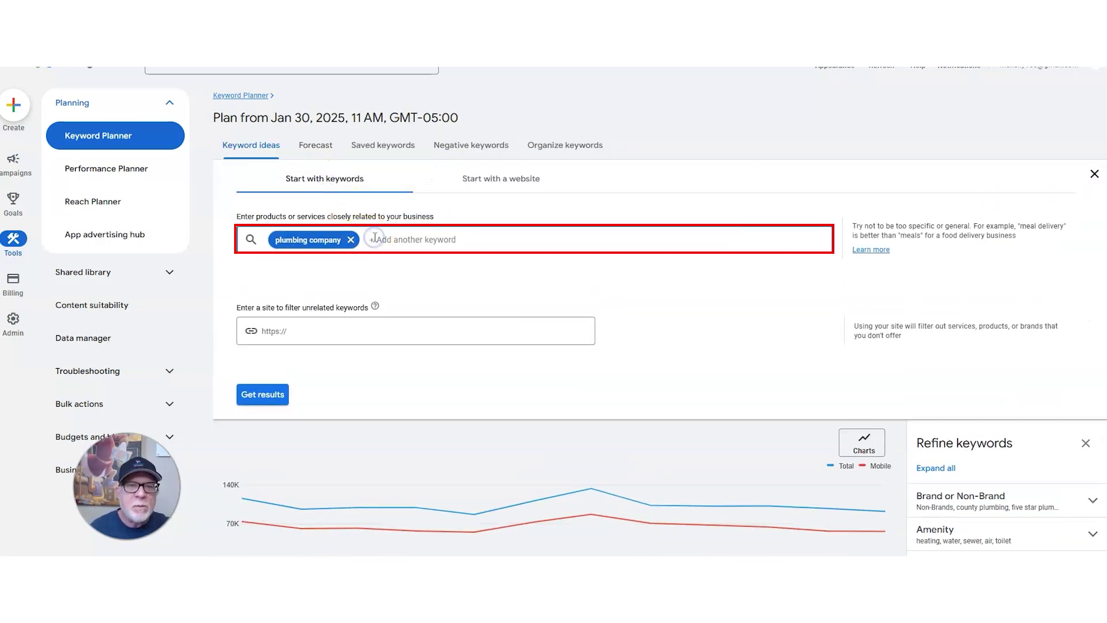
left_click(350, 239)
type("d")
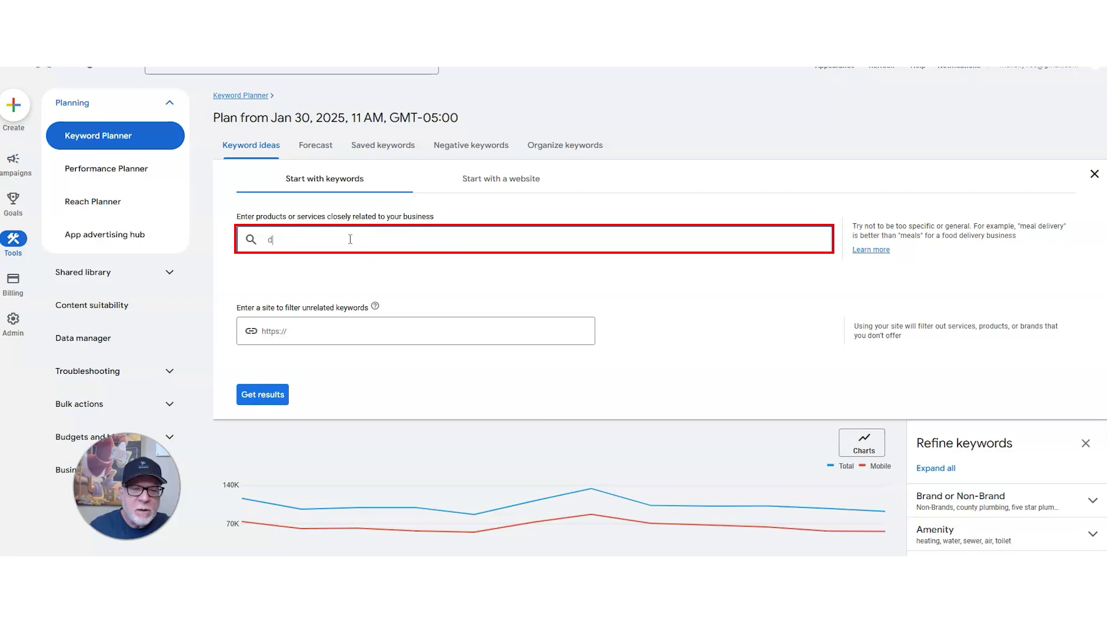
type("rain cleanin")
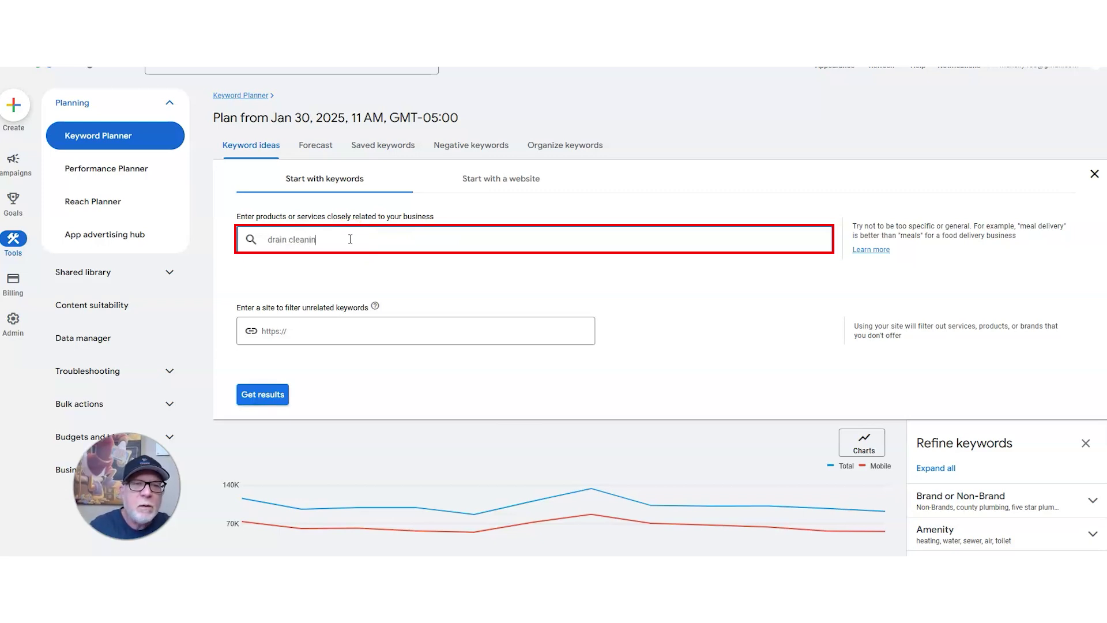
type("g near me")
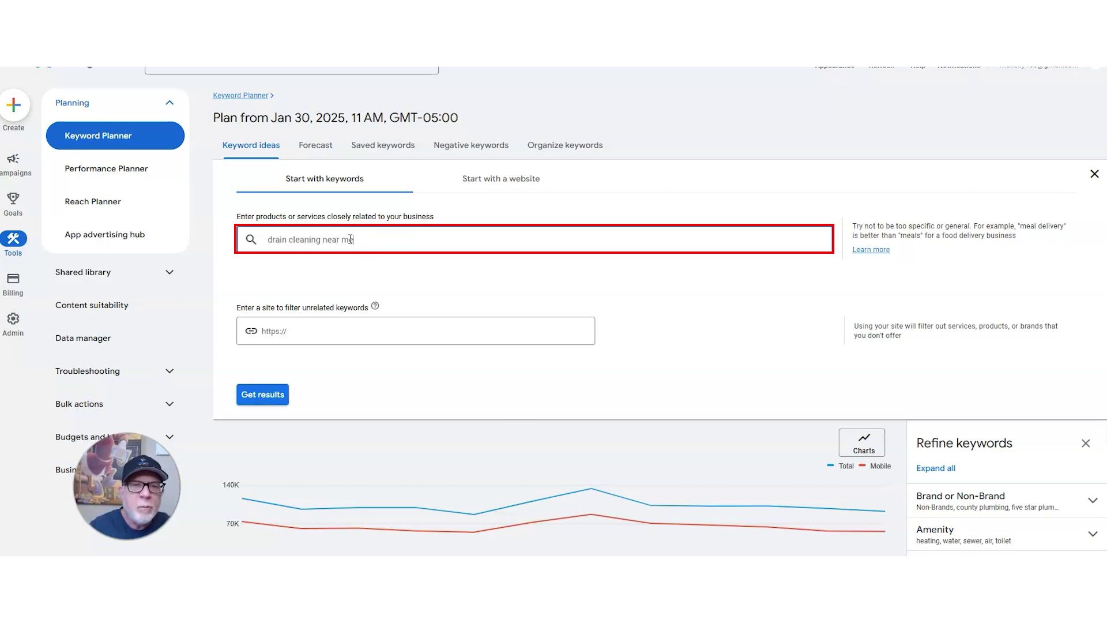
key("Return")
left_click(262, 393)
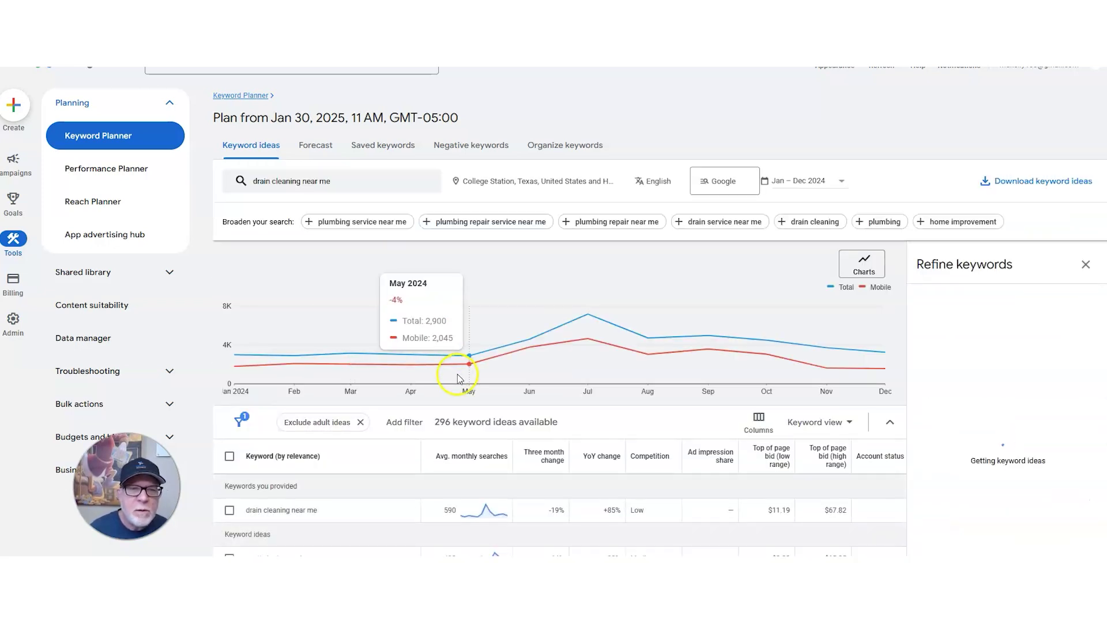
- Add "hydro jetting" as a second search term alongside "drain cleaning near me" and get the combined keyword ideas
scroll(440, 418, "down", 2)
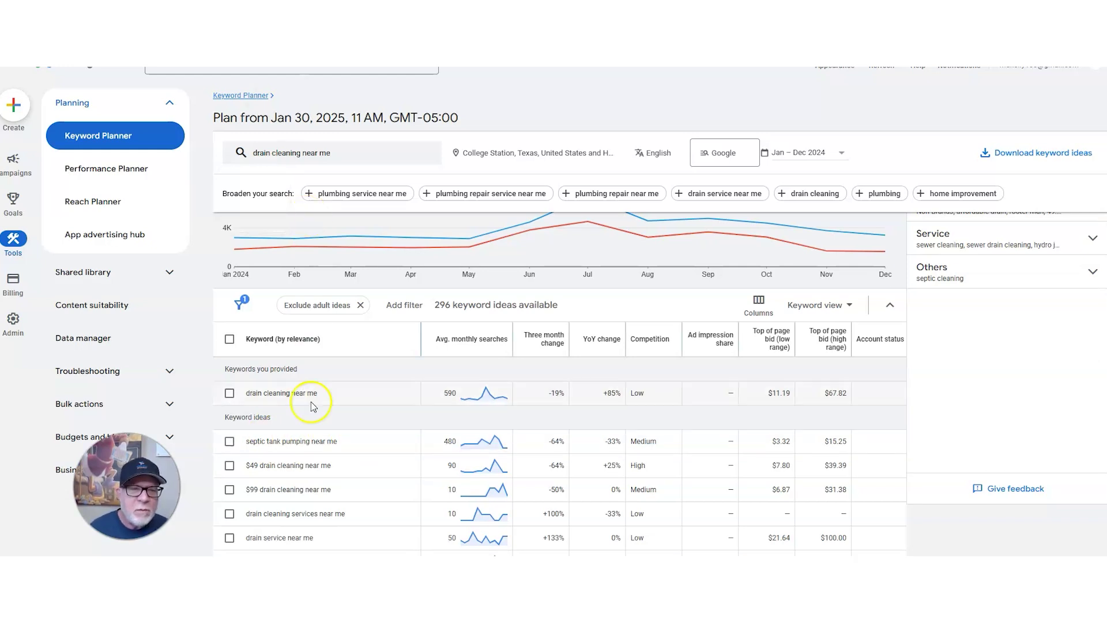
scroll(370, 462, "down", 1)
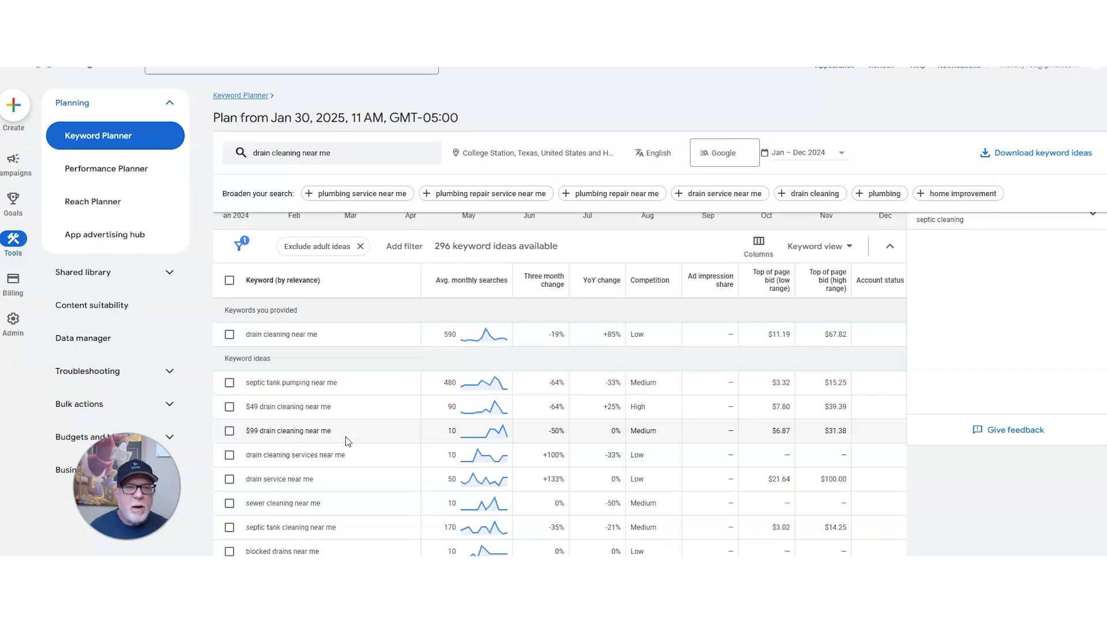
left_click(373, 421)
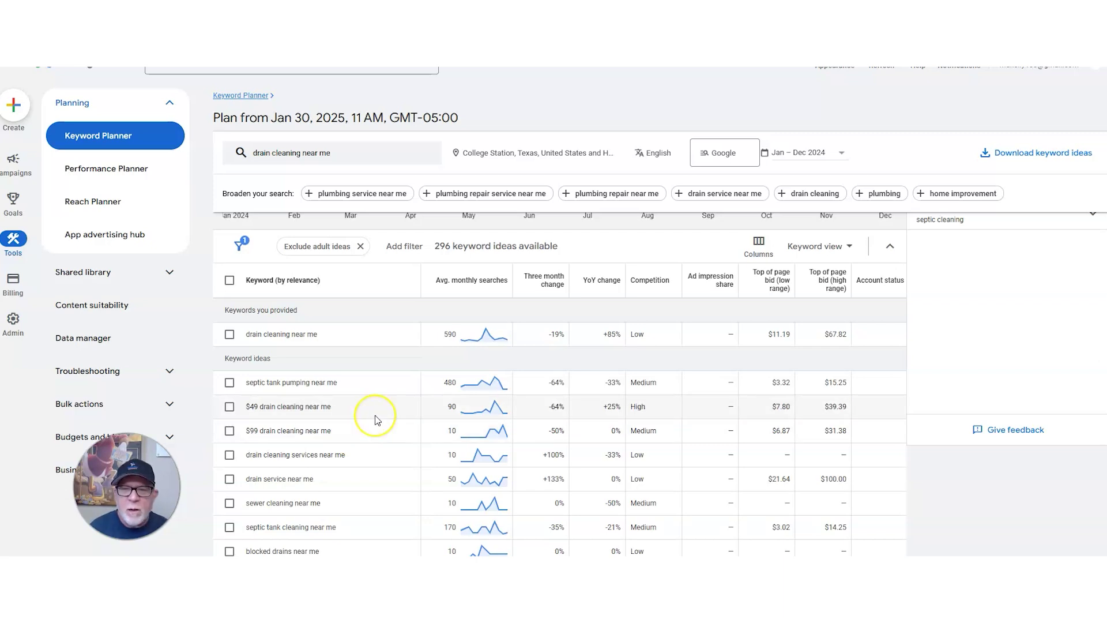
scroll(374, 416, "down", 2)
left_click(298, 502)
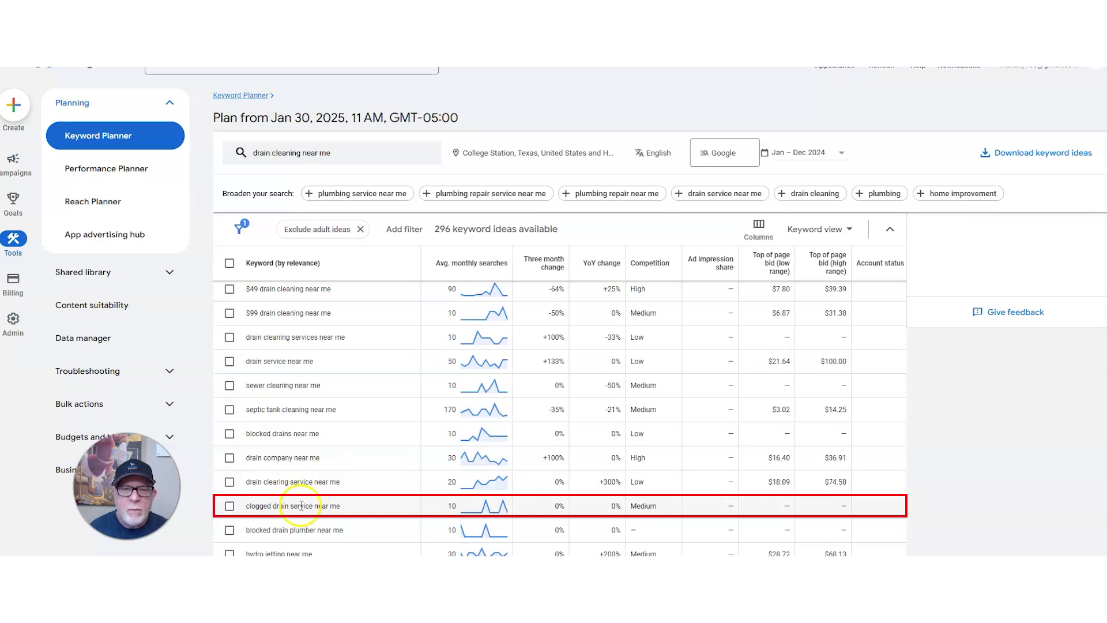
scroll(397, 442, "up", 3)
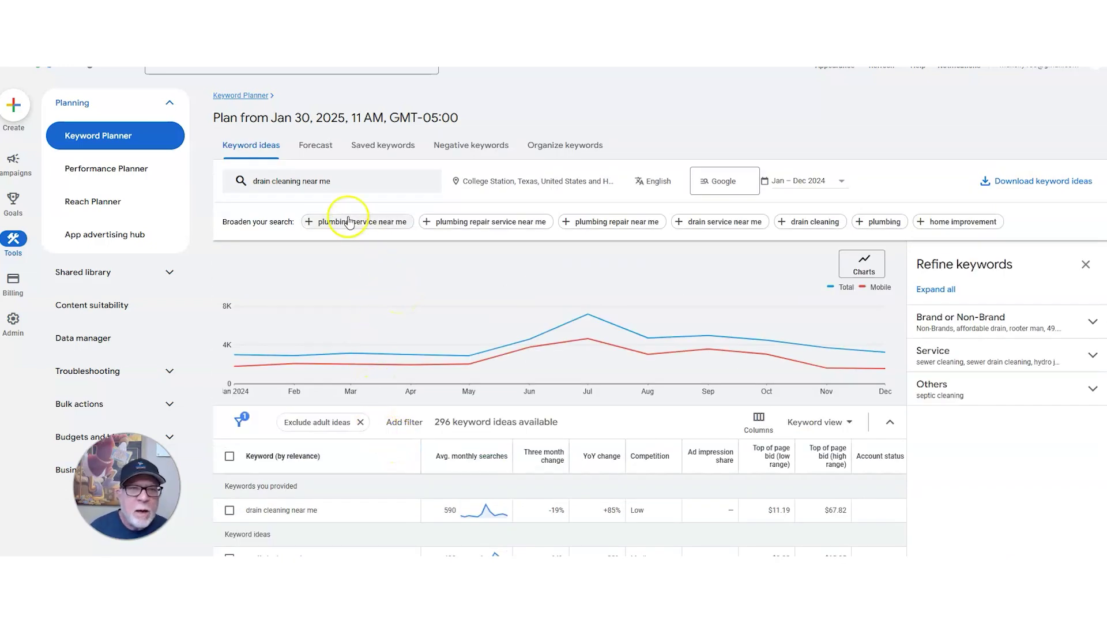
left_click(333, 180)
type("hydro jetting")
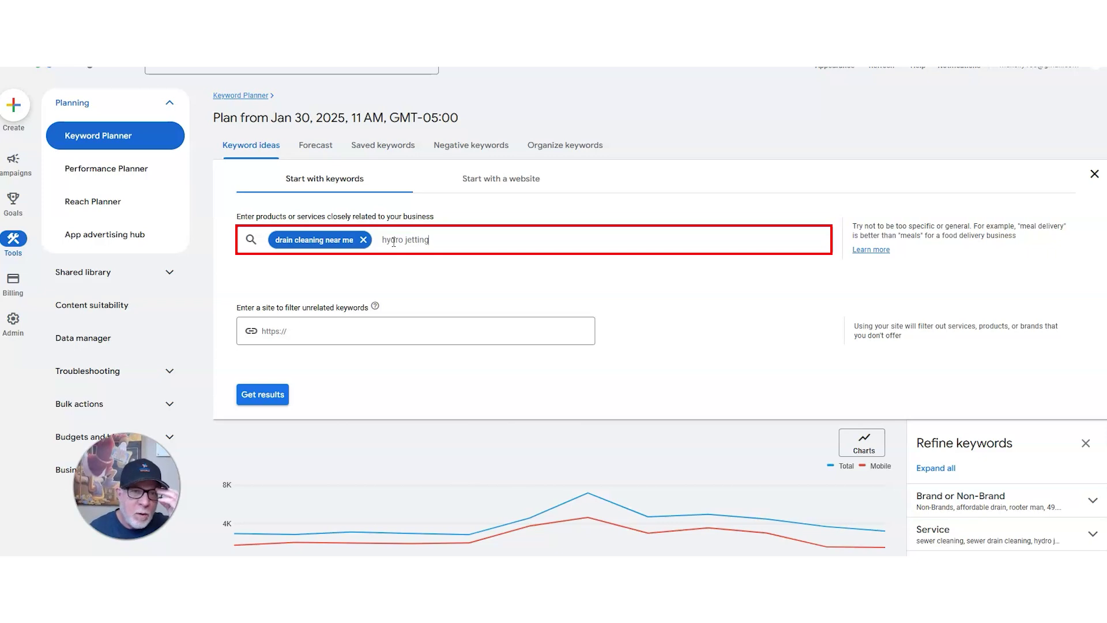
left_click(249, 391)
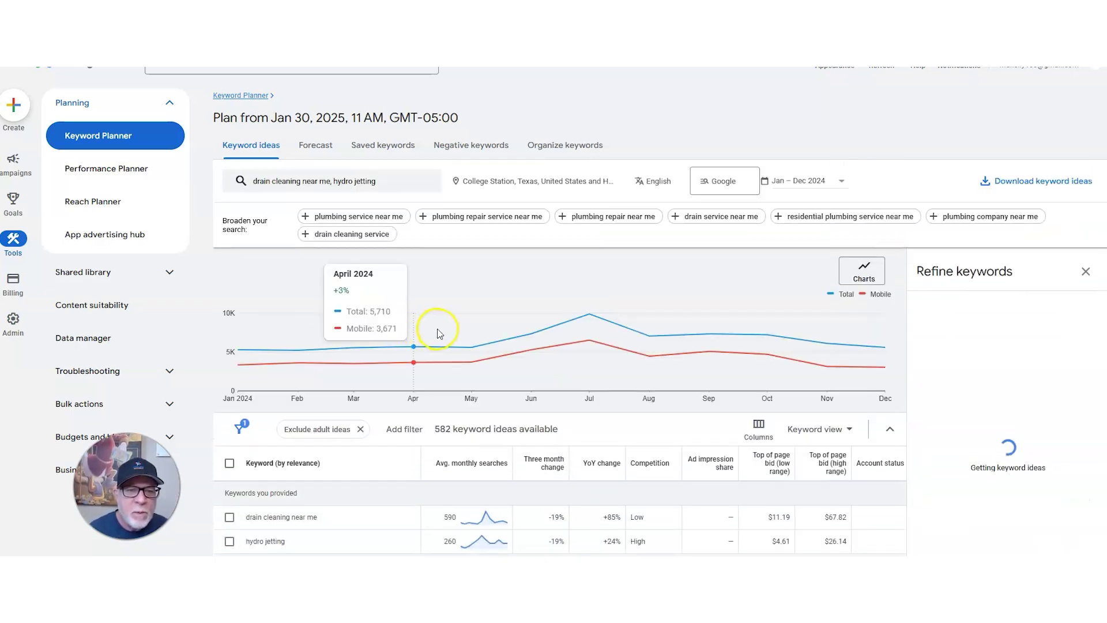
- Review the search volumes and top-of-page bids for "drain cleaning near me", "hydro jetting" and the related keyword ideas
scroll(429, 403, "down", 1)
scroll(429, 408, "down", 1)
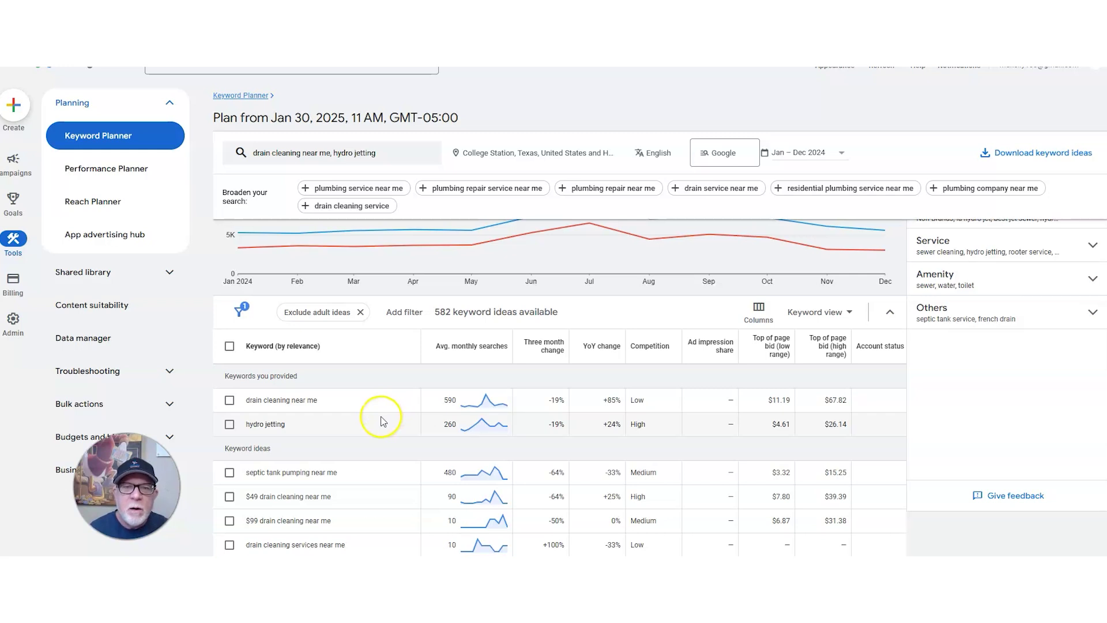
scroll(384, 419, "up", 2)
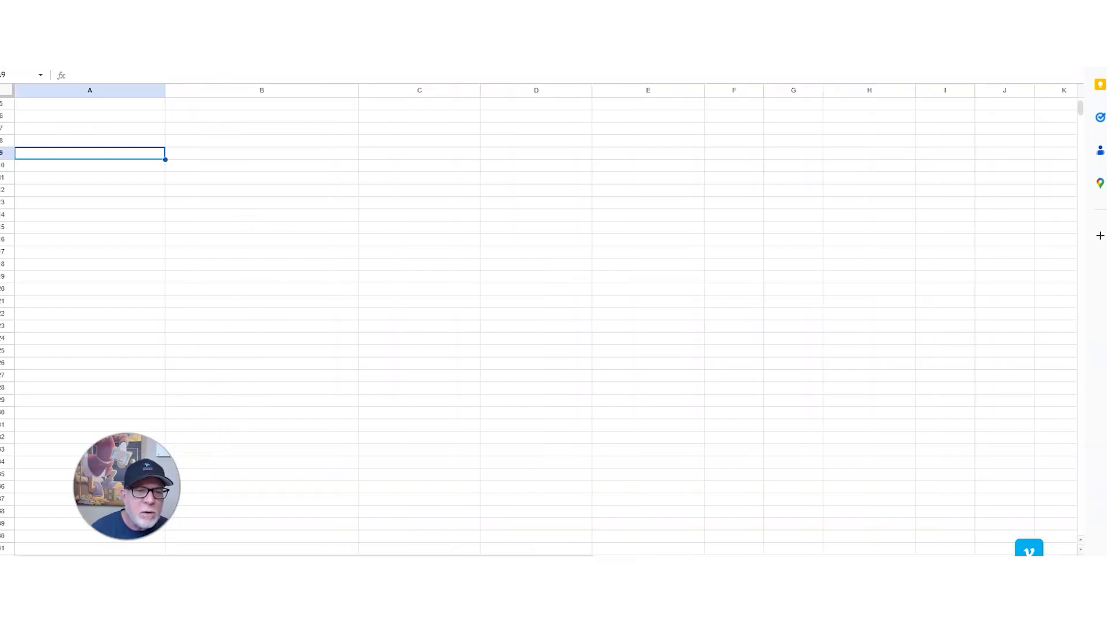
- Switch to the blank Google Sheets keyword template and examine its ad group, keyword, volume and low-range bid columns
scroll(233, 353, "up", 2)
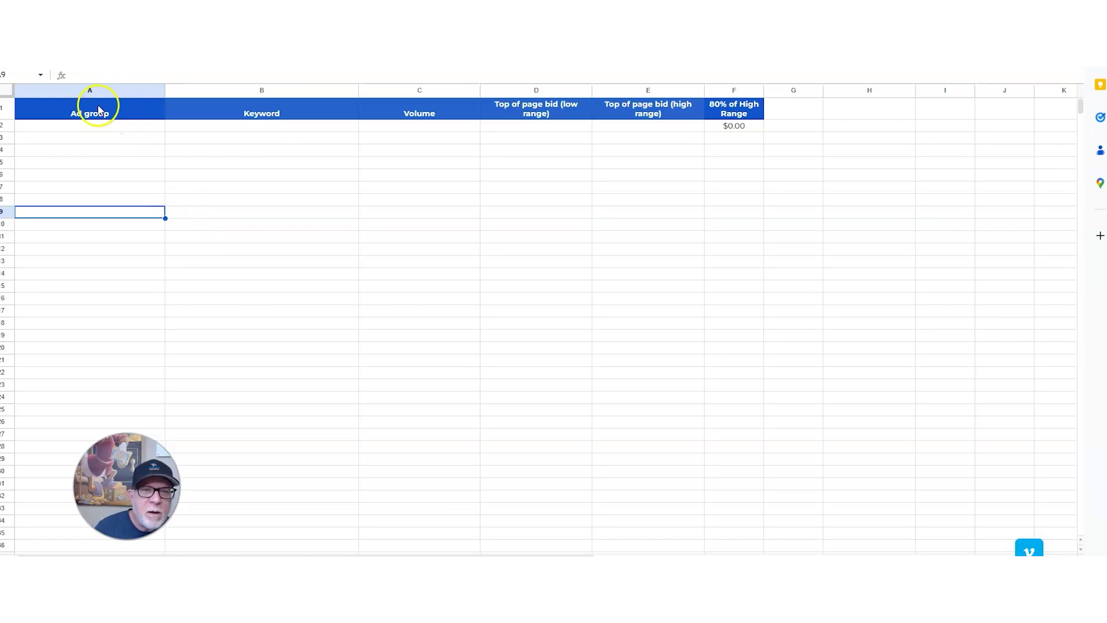
left_click(81, 143)
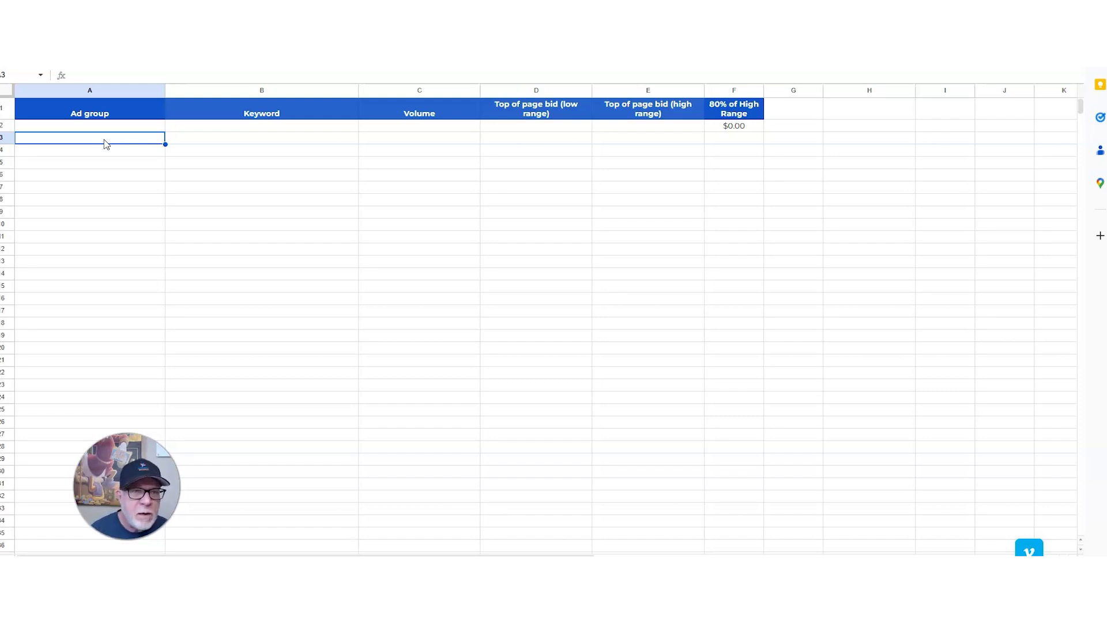
left_click(222, 139)
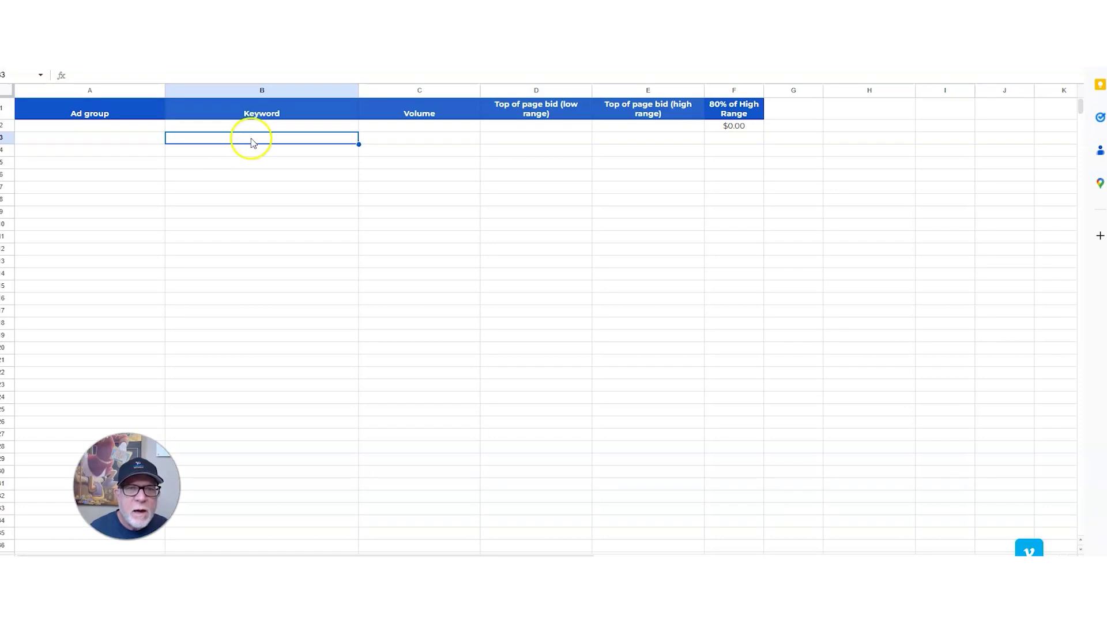
left_click(383, 138)
scroll(461, 161, "down", 2)
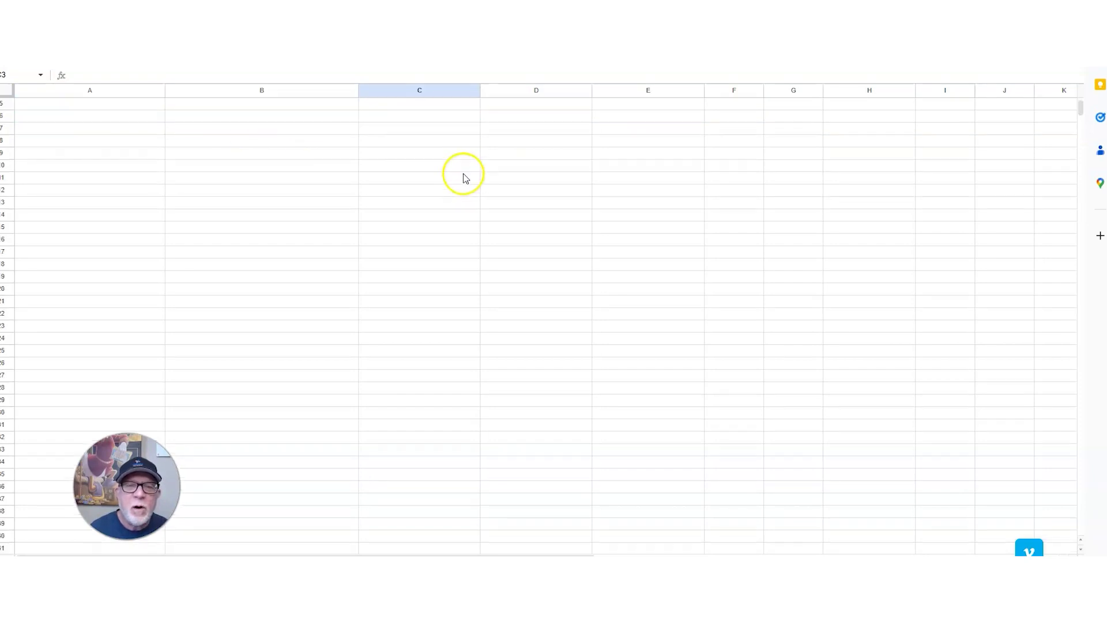
scroll(522, 147, "up", 2)
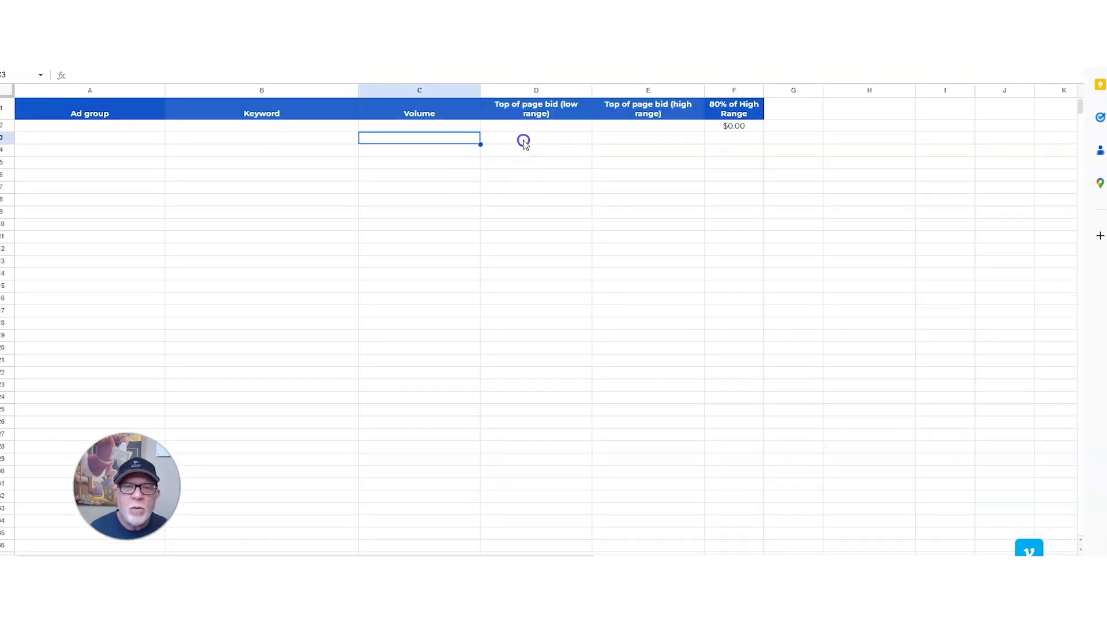
left_click(523, 140)
scroll(523, 139, "down", 2)
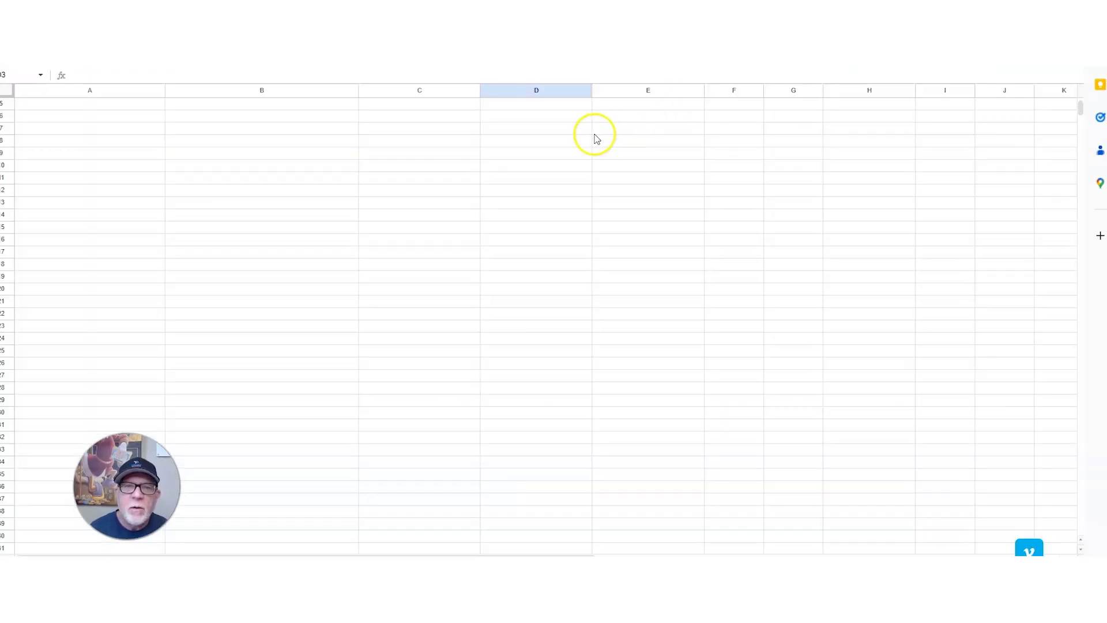
scroll(593, 136, "up", 2)
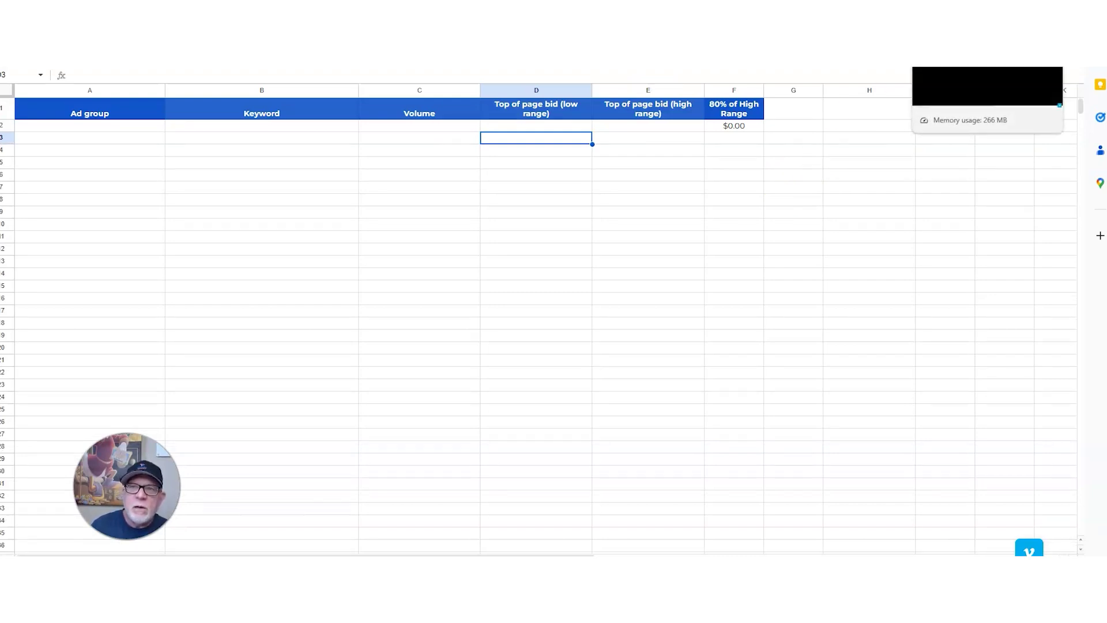
- Switch to the filled-in keyword spreadsheet and examine its General Plumbing, Emergency Plumbing and Drain Cleaning Near Me ad groups
key("ctrl+Tab")
scroll(308, 190, "down", 2)
scroll(245, 246, "up", 2)
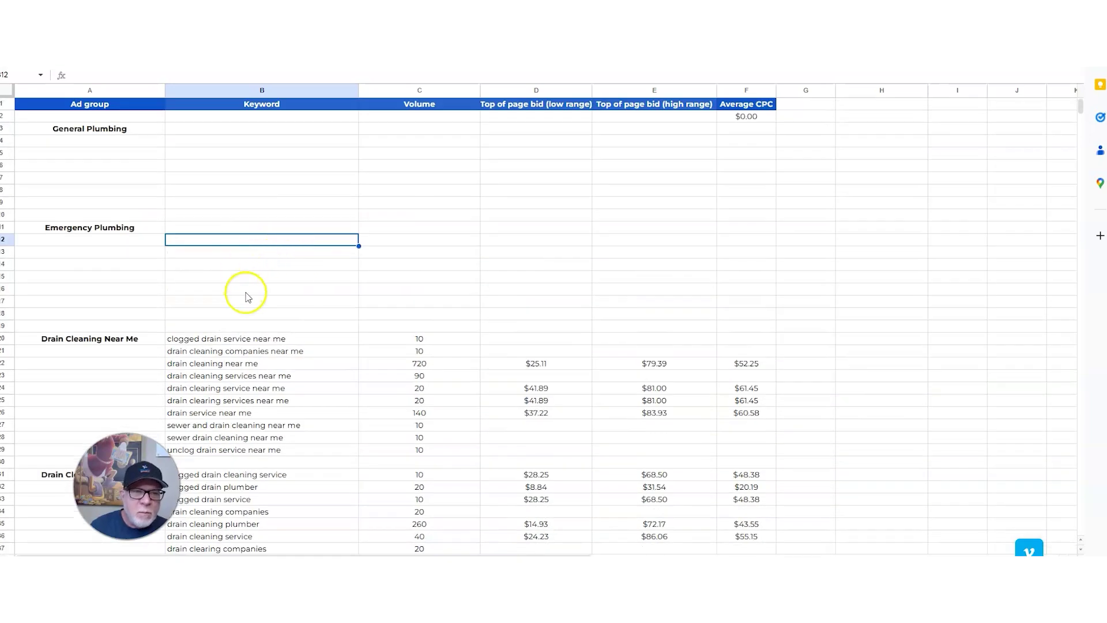
scroll(242, 289, "down", 2)
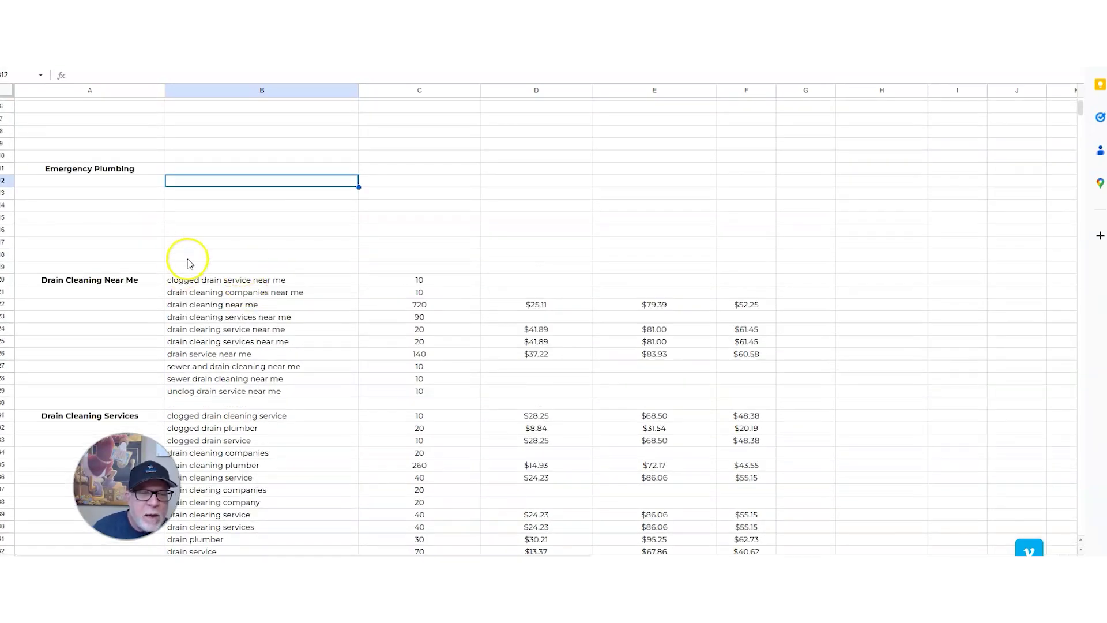
scroll(136, 228, "up", 2)
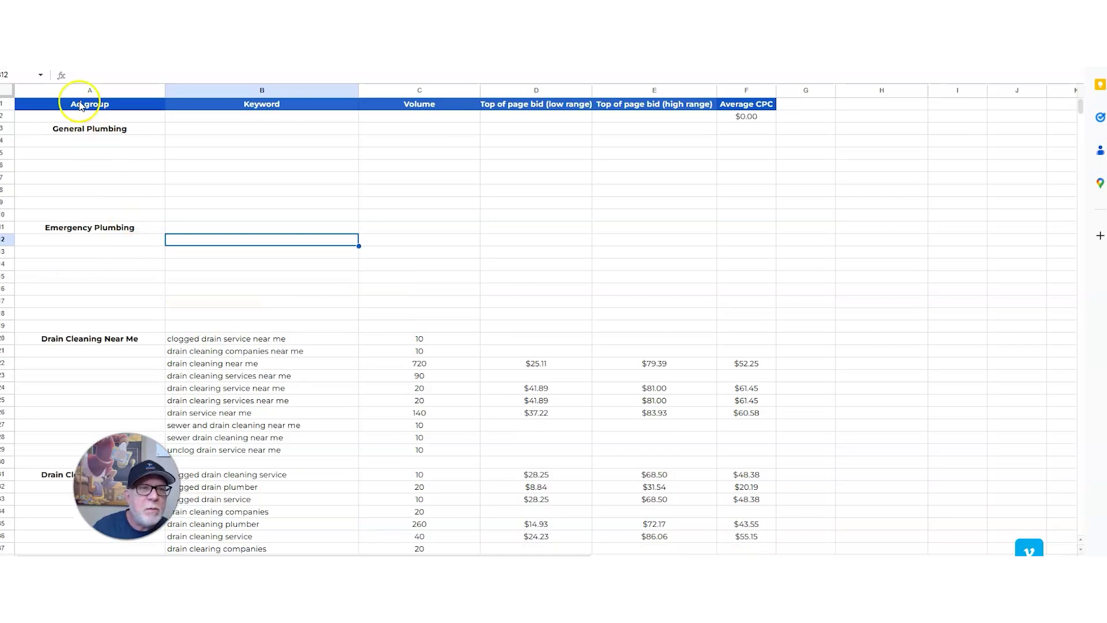
left_click(83, 132)
left_click(86, 226)
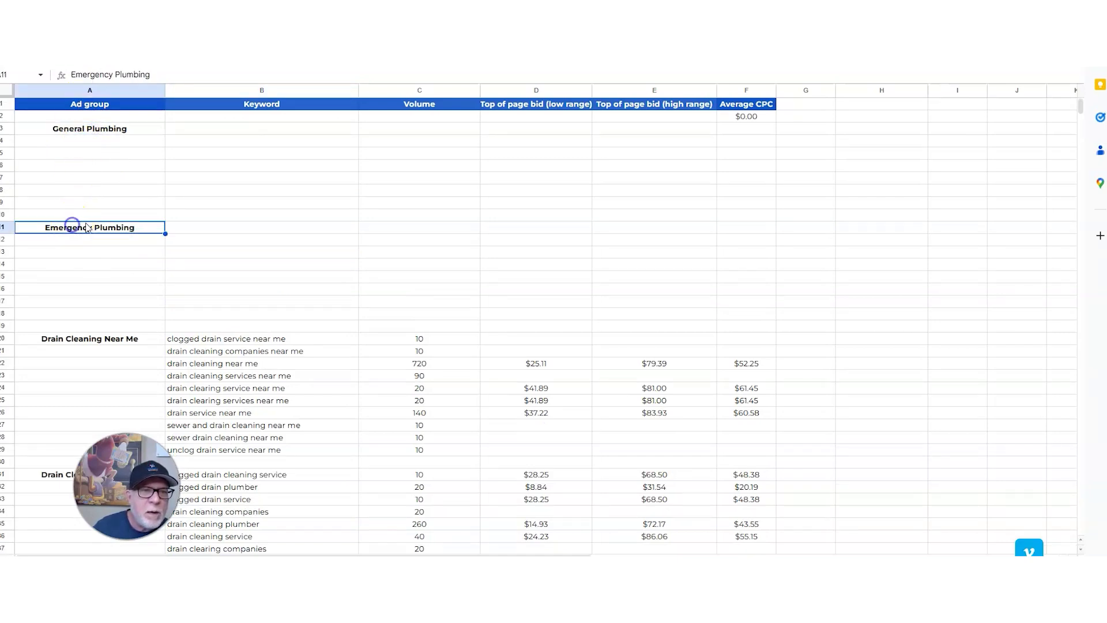
scroll(106, 290, "down", 2)
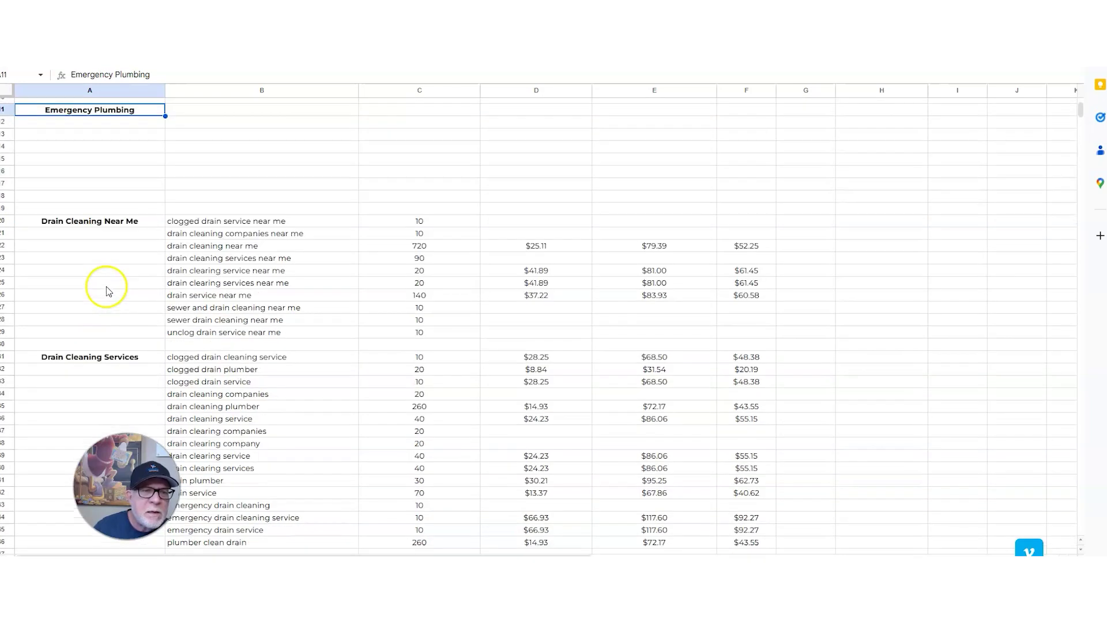
left_click(84, 225)
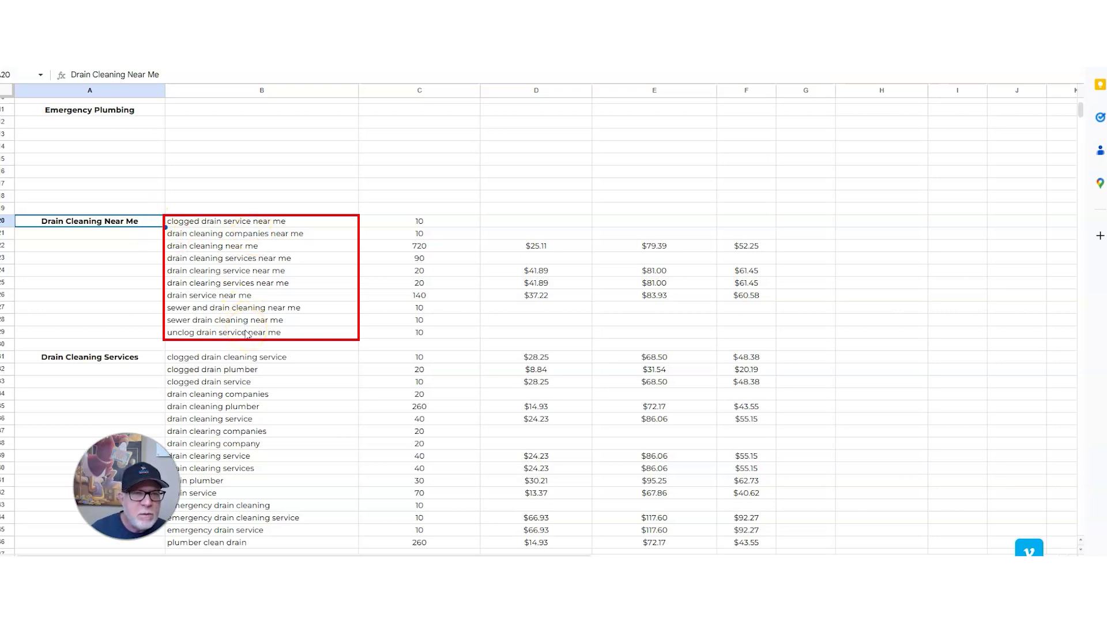
- Compare how keywords are grouped under the Drain Cleaning Near Me, Drain Cleaning Services and Hydro Jetting ad groups
scroll(248, 300, "down", 3)
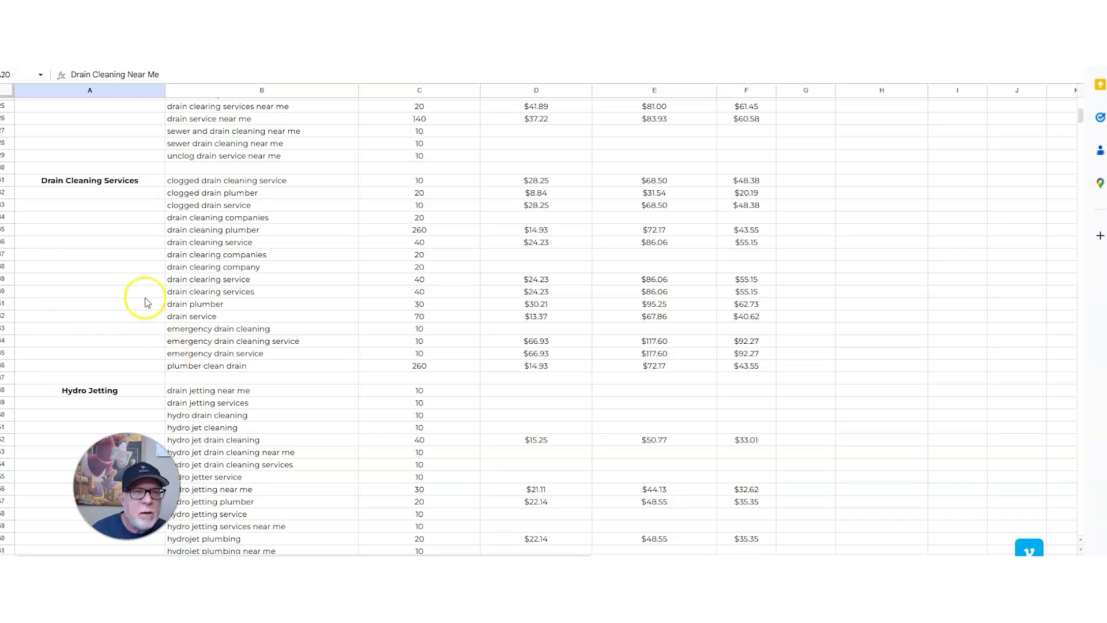
scroll(141, 300, "up", 6)
scroll(136, 262, "down", 3)
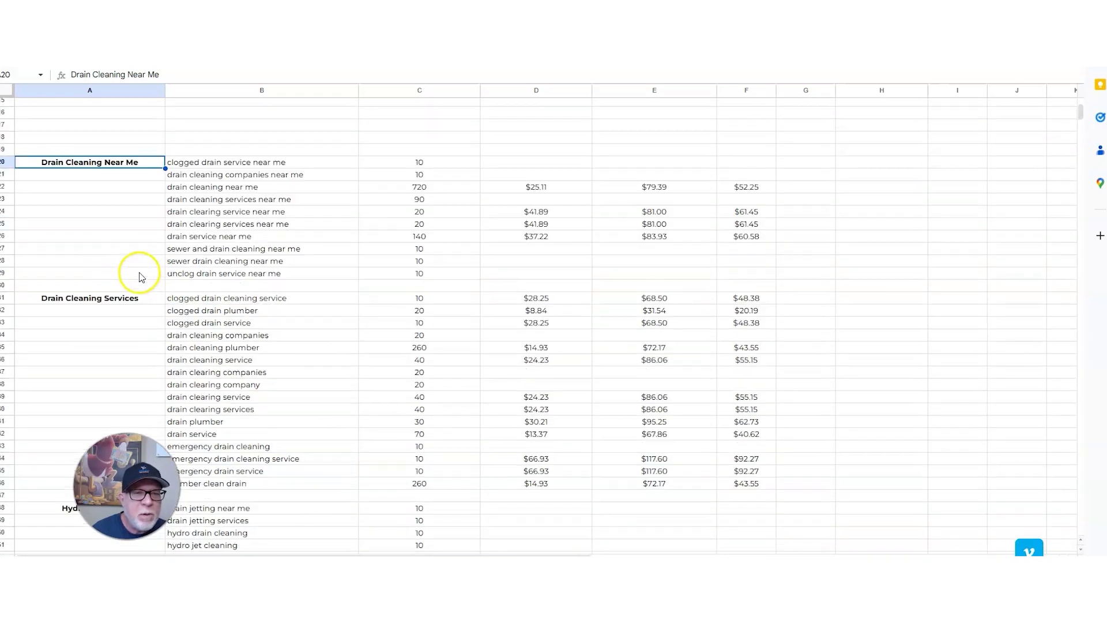
scroll(141, 337, "down", 6)
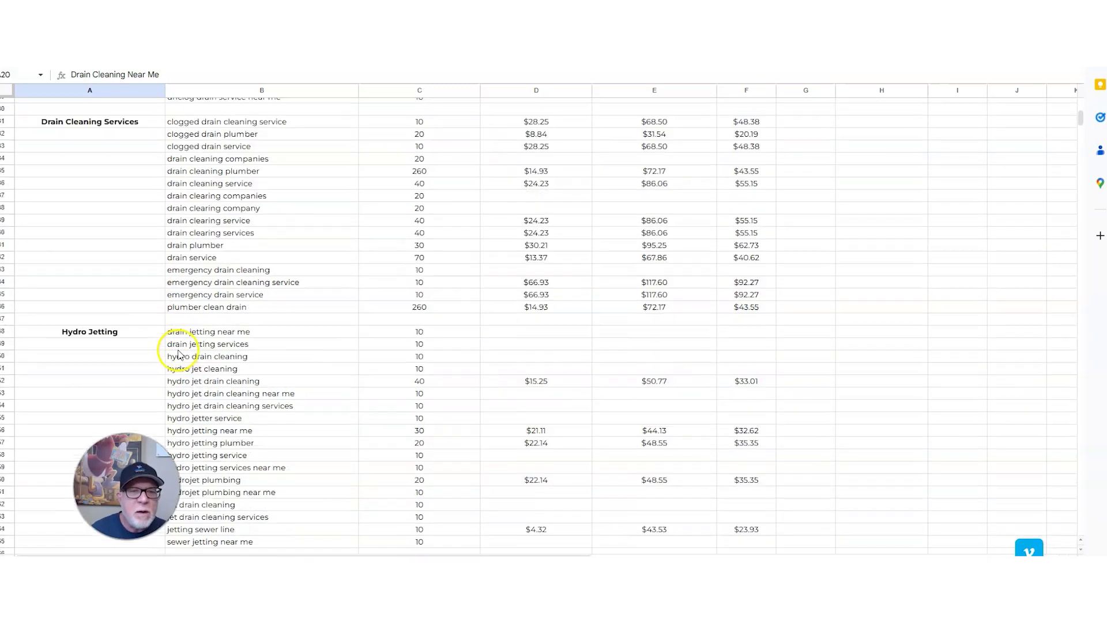
scroll(124, 210, "up", 2)
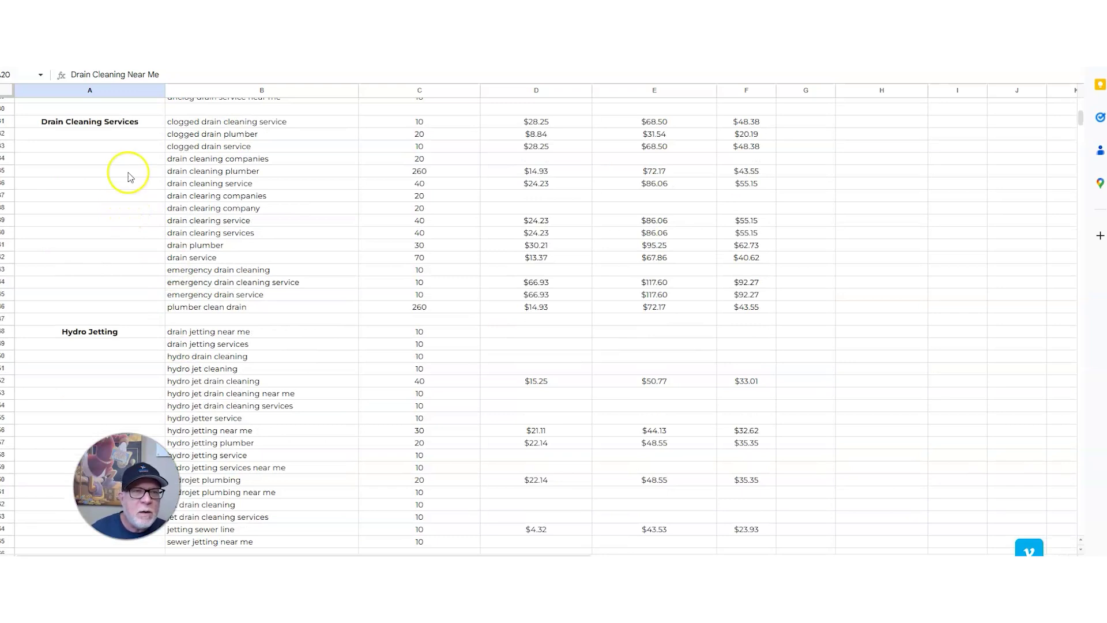
scroll(148, 248, "up", 6)
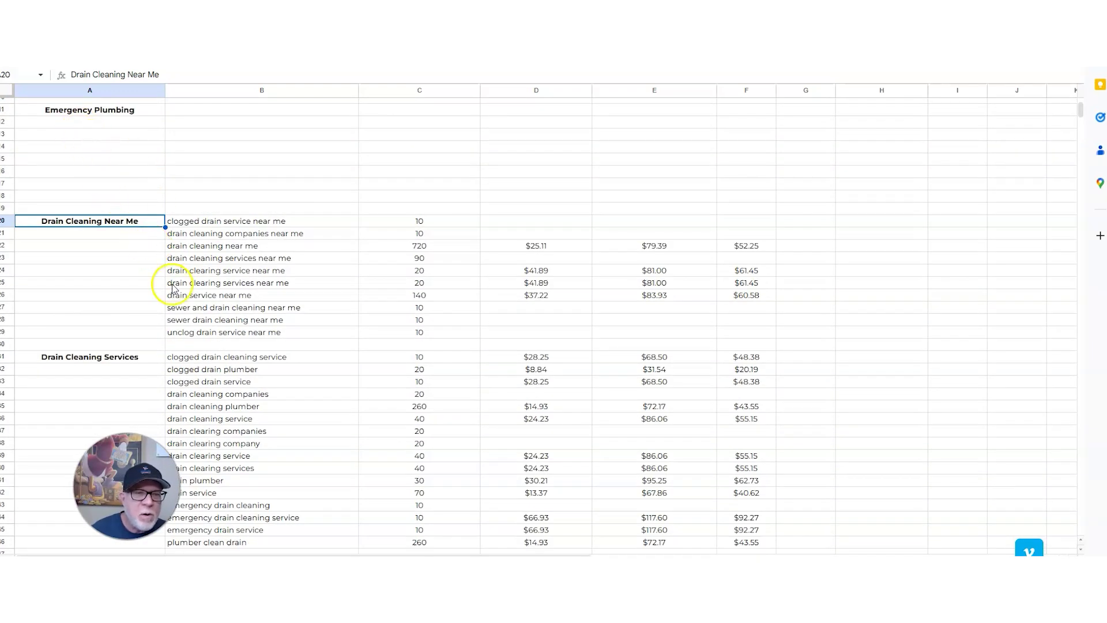
scroll(176, 289, "down", 2)
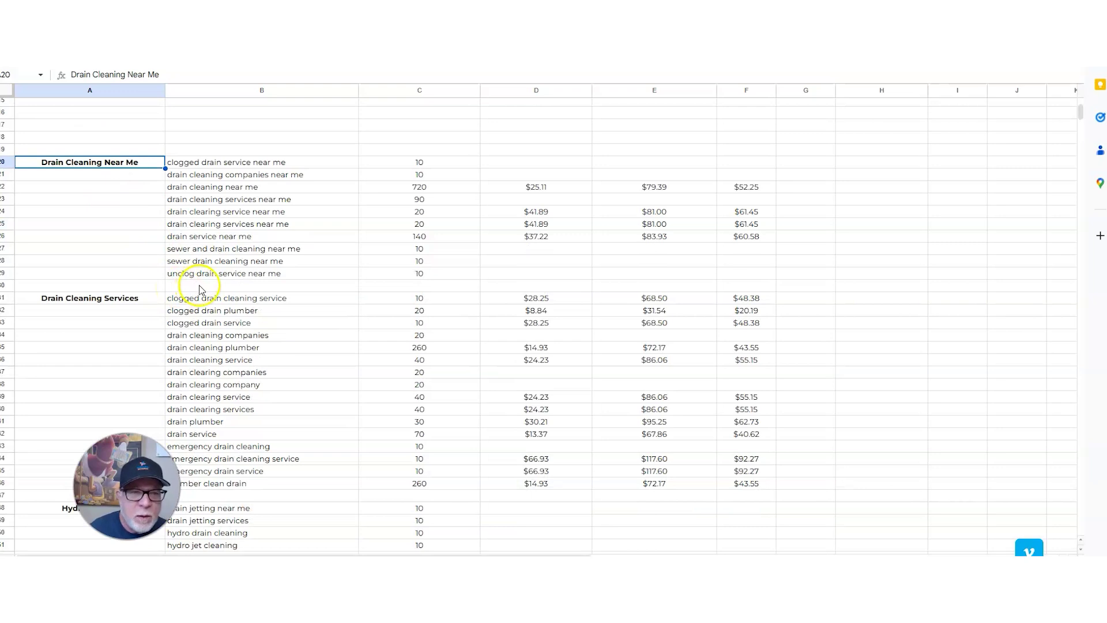
scroll(199, 288, "down", 5)
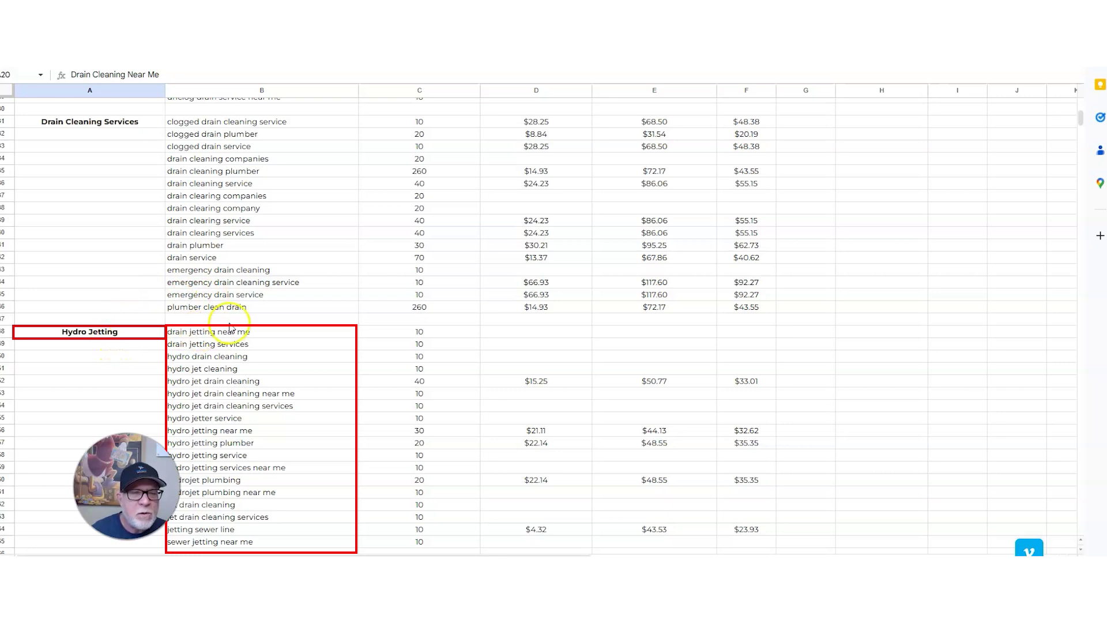
- Look through the remaining Drain Repair and Drain Maintenance ad groups and compare them with the drain cleaning groups
scroll(248, 326, "down", 3)
scroll(248, 326, "down", 3)
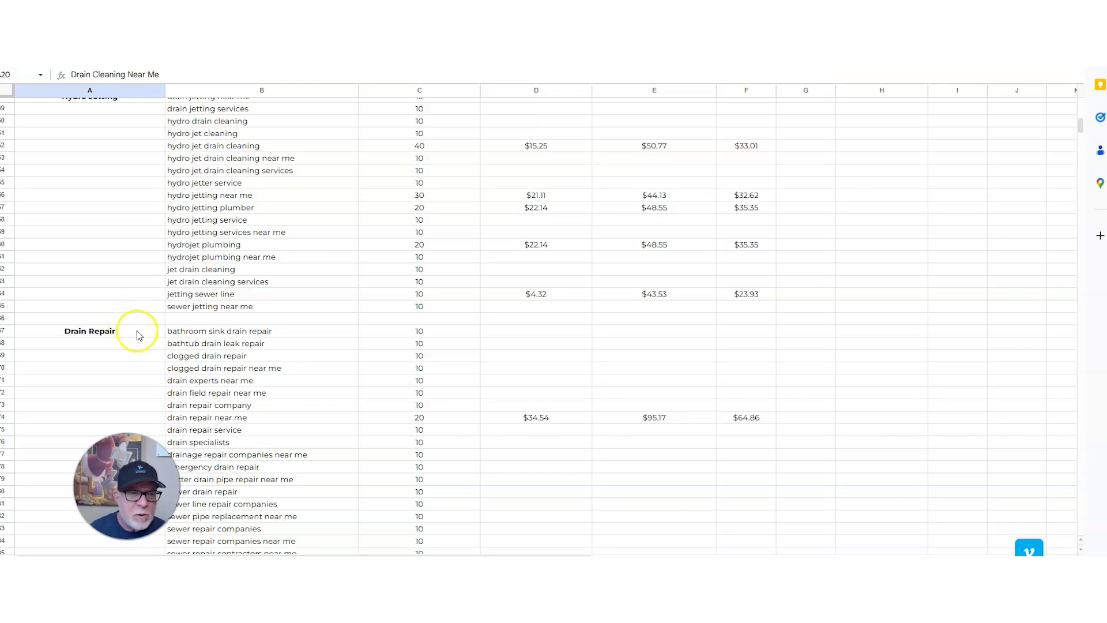
scroll(223, 331, "up", 3)
scroll(224, 334, "up", 10)
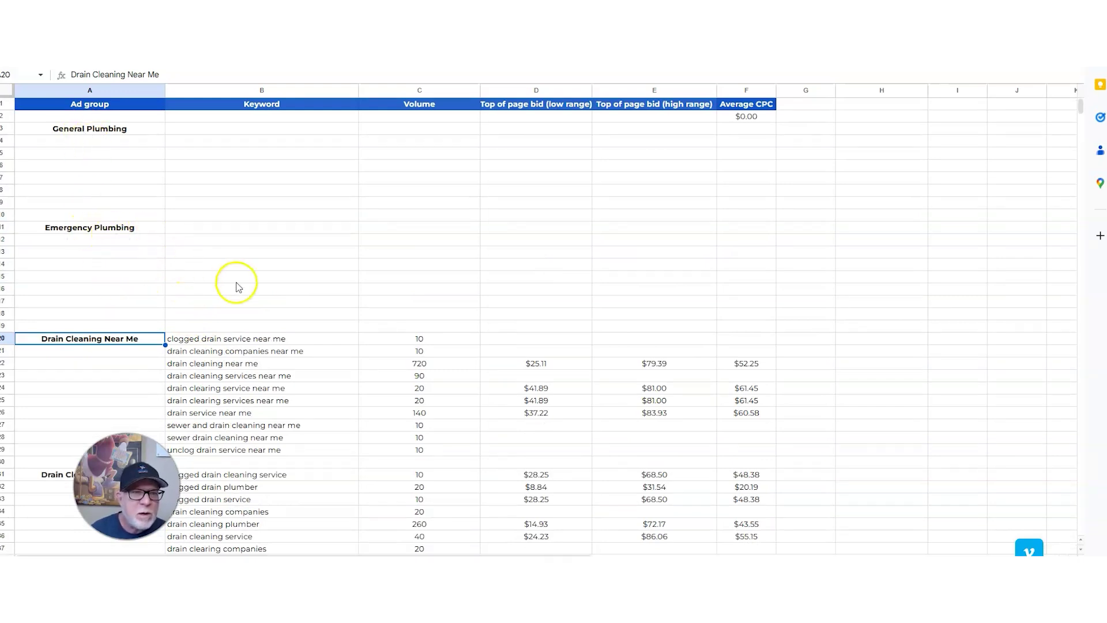
scroll(233, 282, "down", 5)
scroll(246, 298, "down", 7)
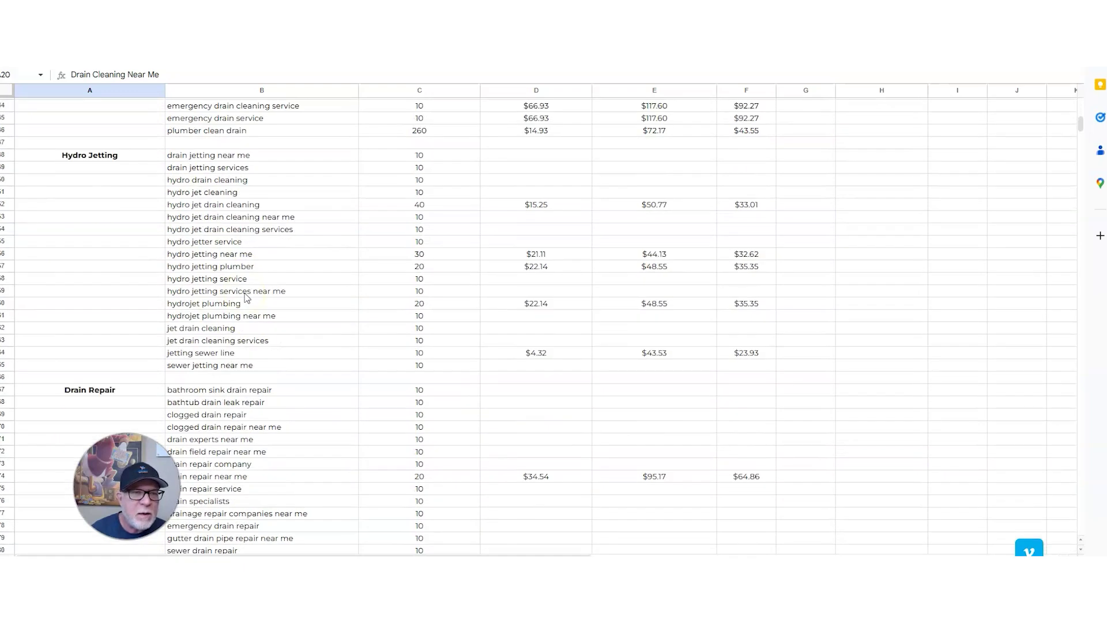
scroll(257, 299, "down", 2)
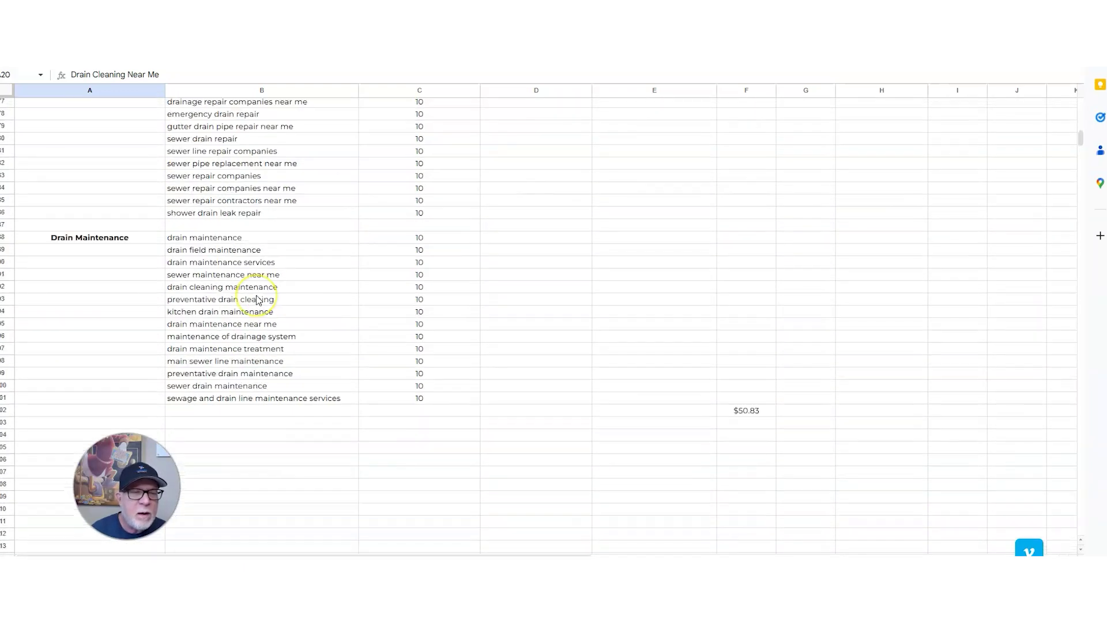
scroll(257, 298, "up", 10)
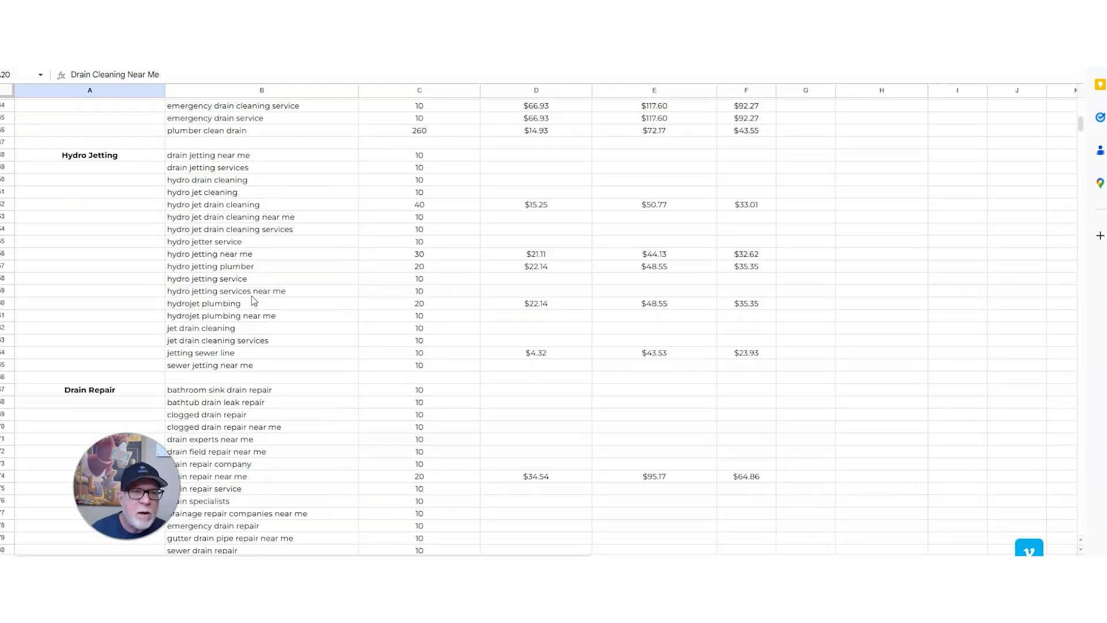
scroll(251, 297, "up", 5)
left_click(163, 344)
scroll(294, 316, "down", 4)
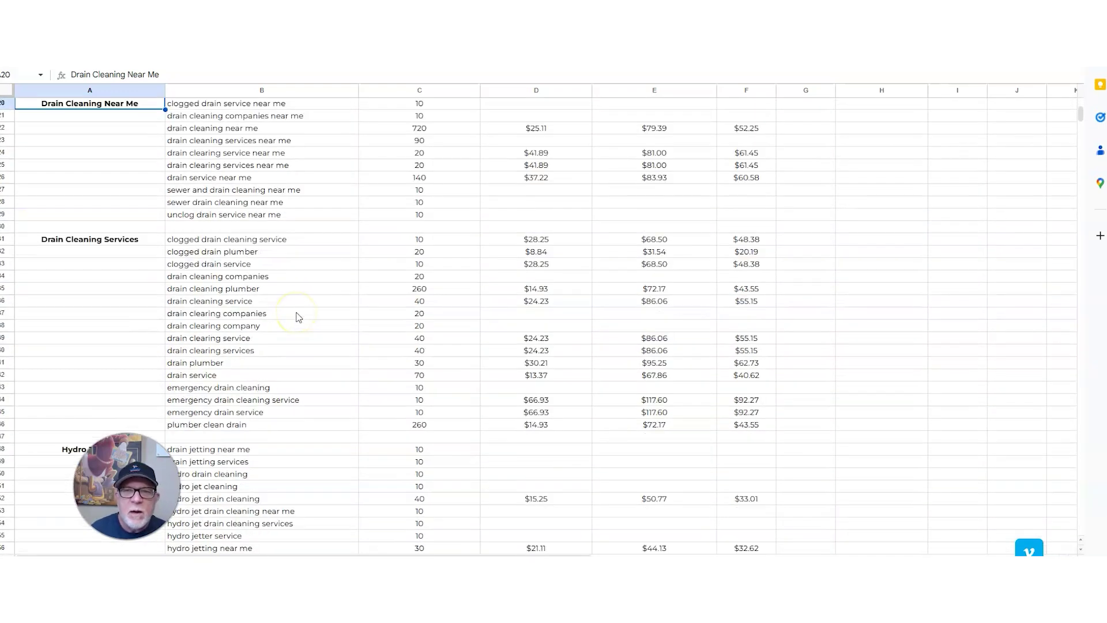
scroll(635, 176, "up", 3)
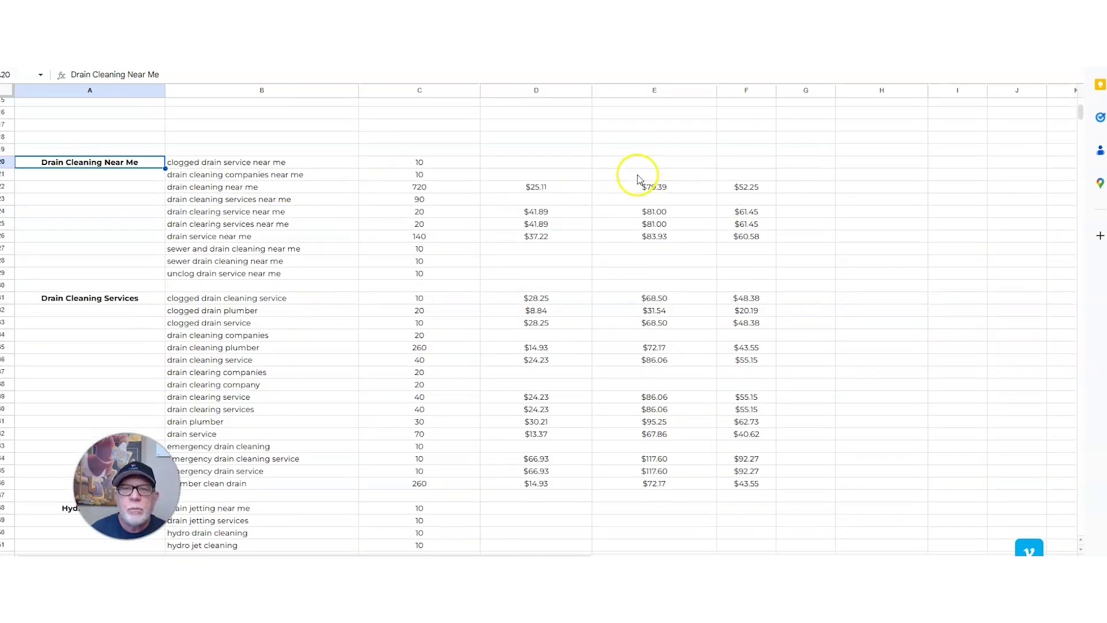
- Inspect the Average CPC column and the AVERAGE formula in cell F102 beneath the last Drain Maintenance keyword
scroll(623, 176, "up", 3)
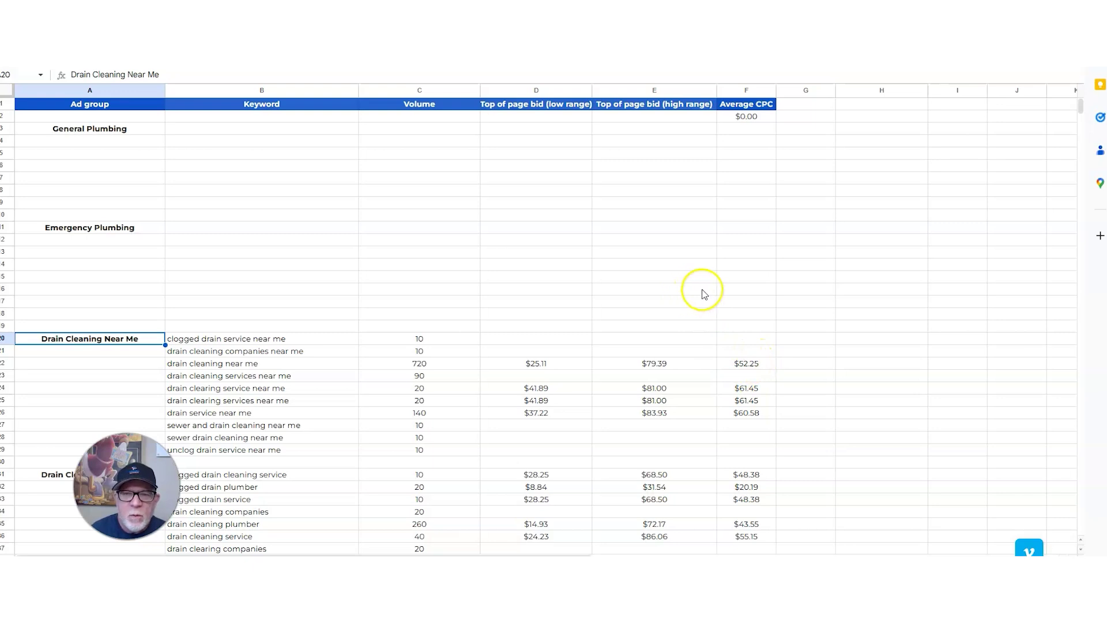
scroll(701, 291, "down", 15)
scroll(718, 291, "down", 10)
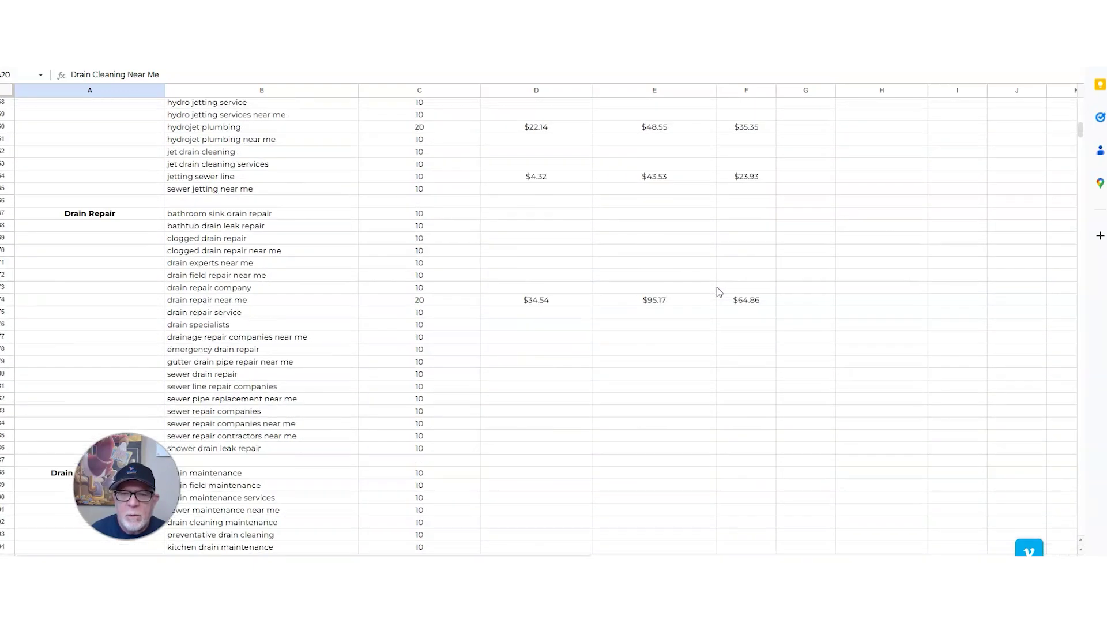
left_click(733, 413)
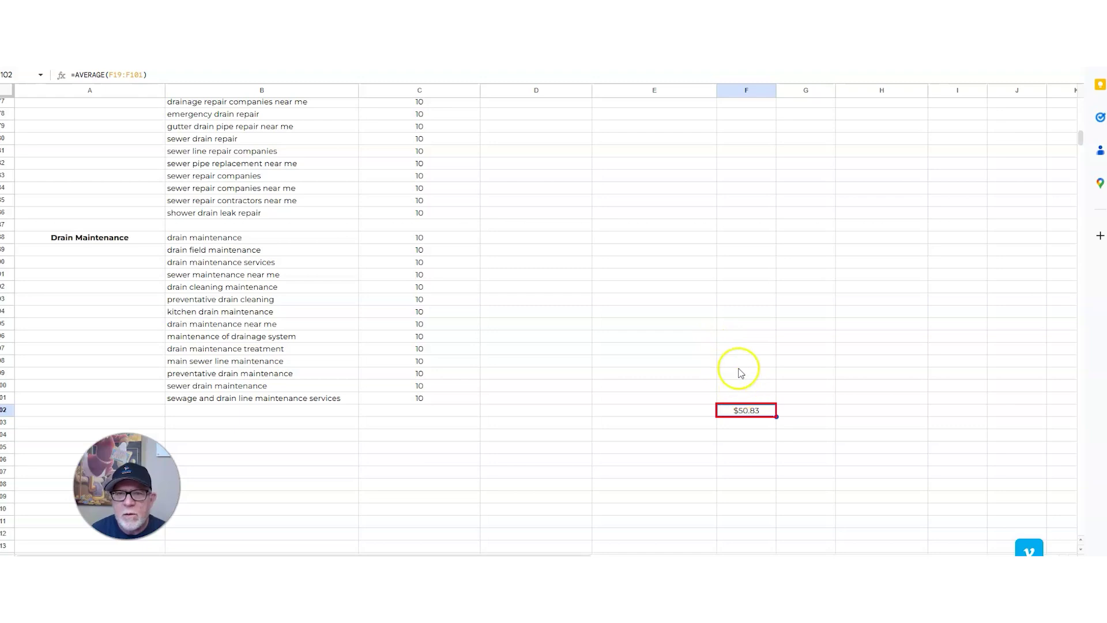
scroll(744, 369, "up", 15)
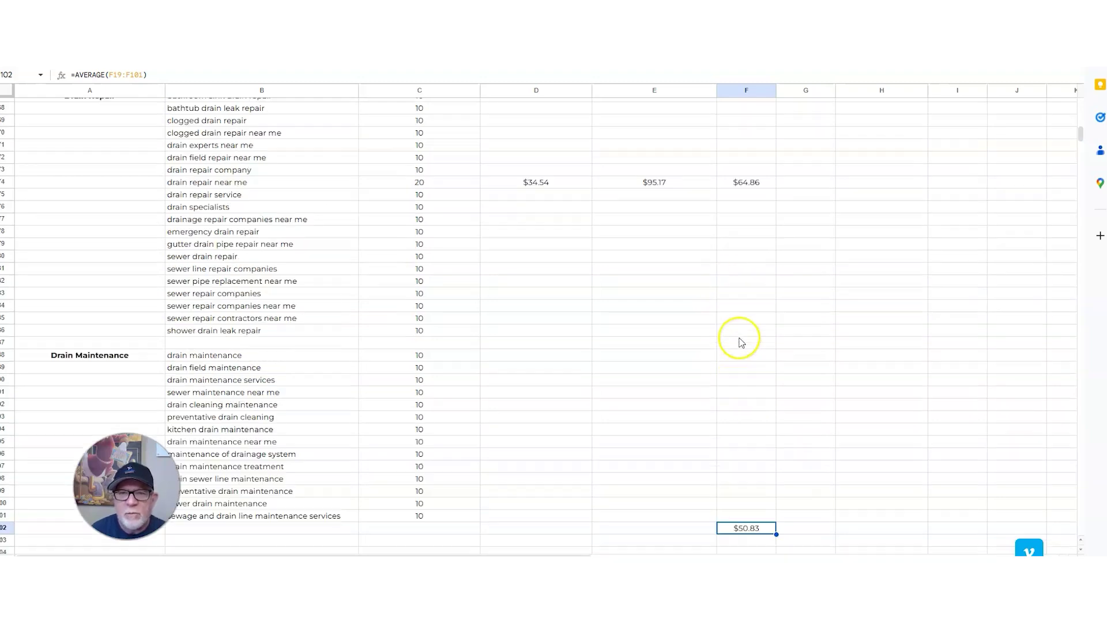
scroll(740, 343, "down", 16)
scroll(724, 299, "up", 10)
scroll(723, 301, "up", 6)
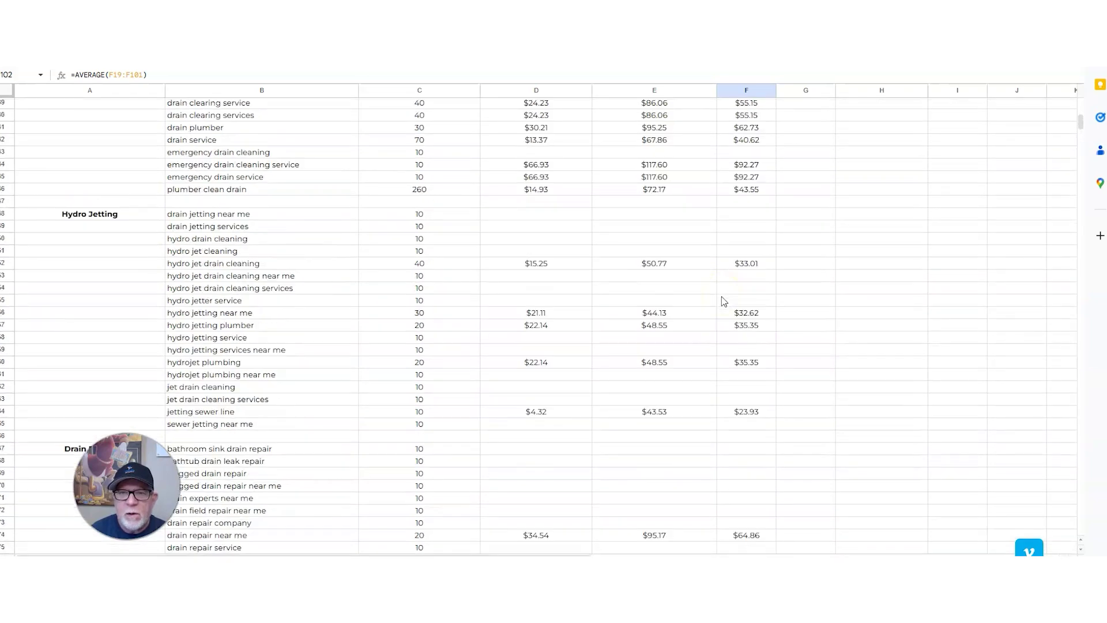
scroll(722, 308, "down", 18)
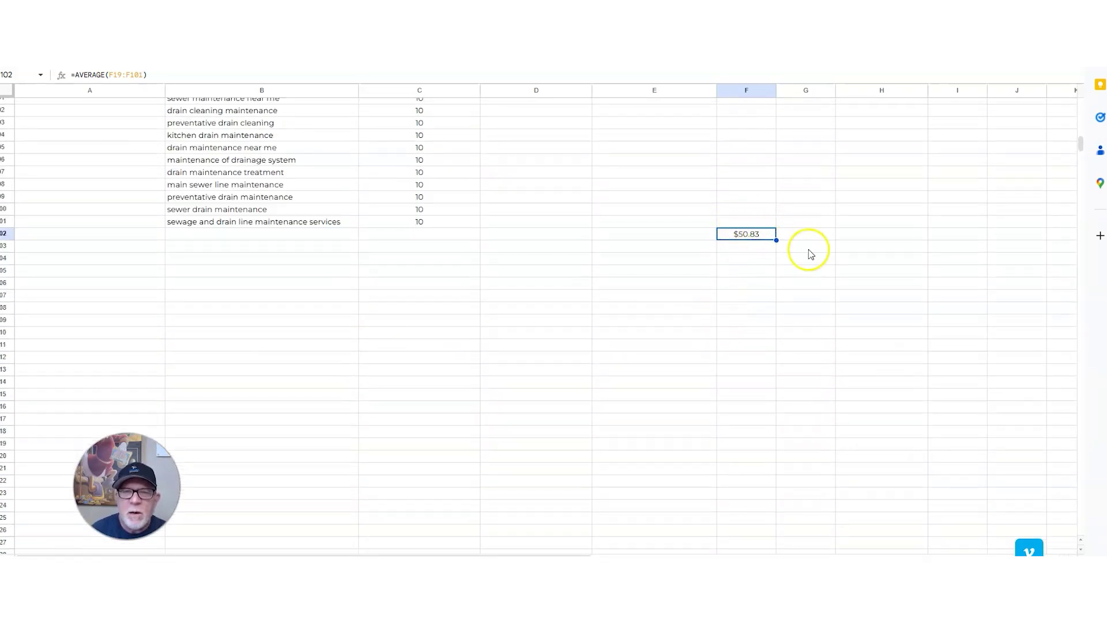
- Switch to Keyword Planner, replace the drain cleaning near me and hydro jetting seed keywords with "plumbing company", and get its keyword ideas
scroll(806, 257, "up", 6)
scroll(804, 256, "up", 20)
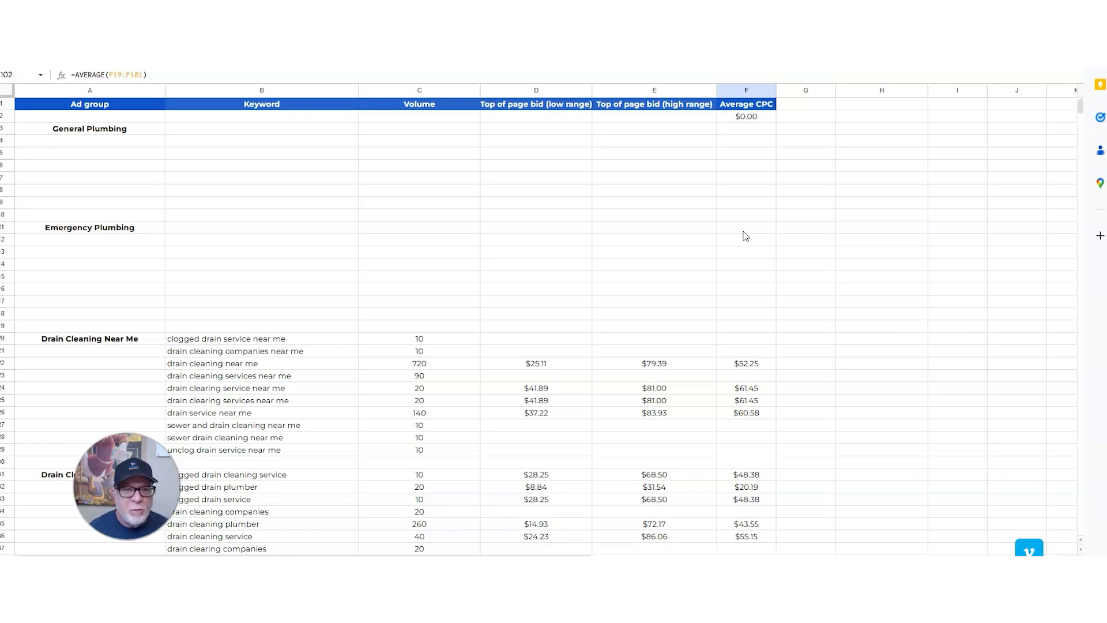
left_click(744, 227)
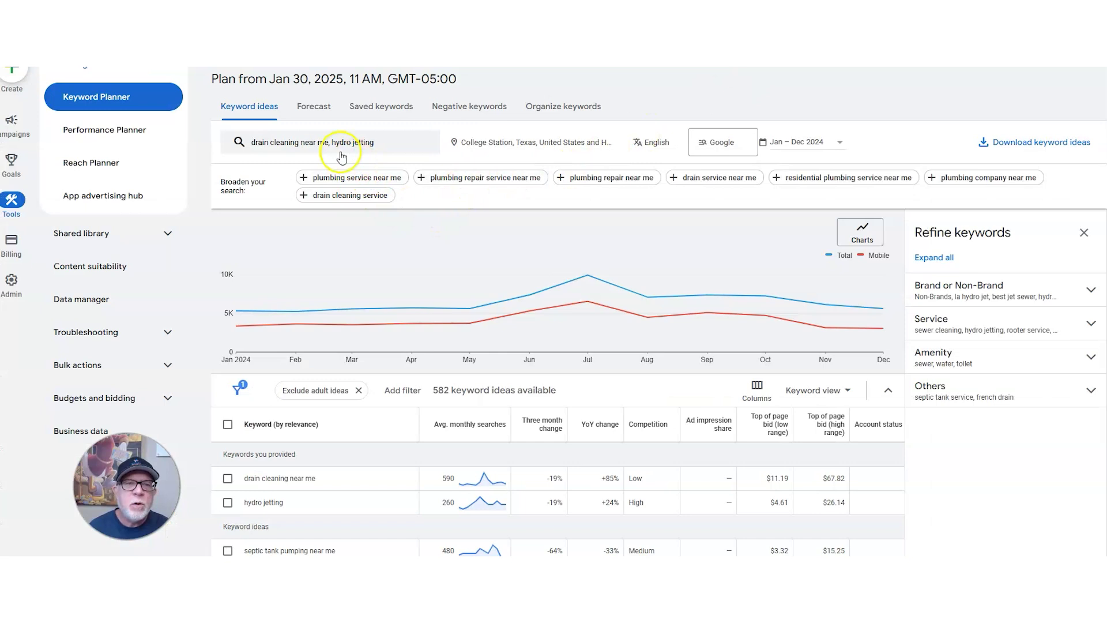
left_click(332, 150)
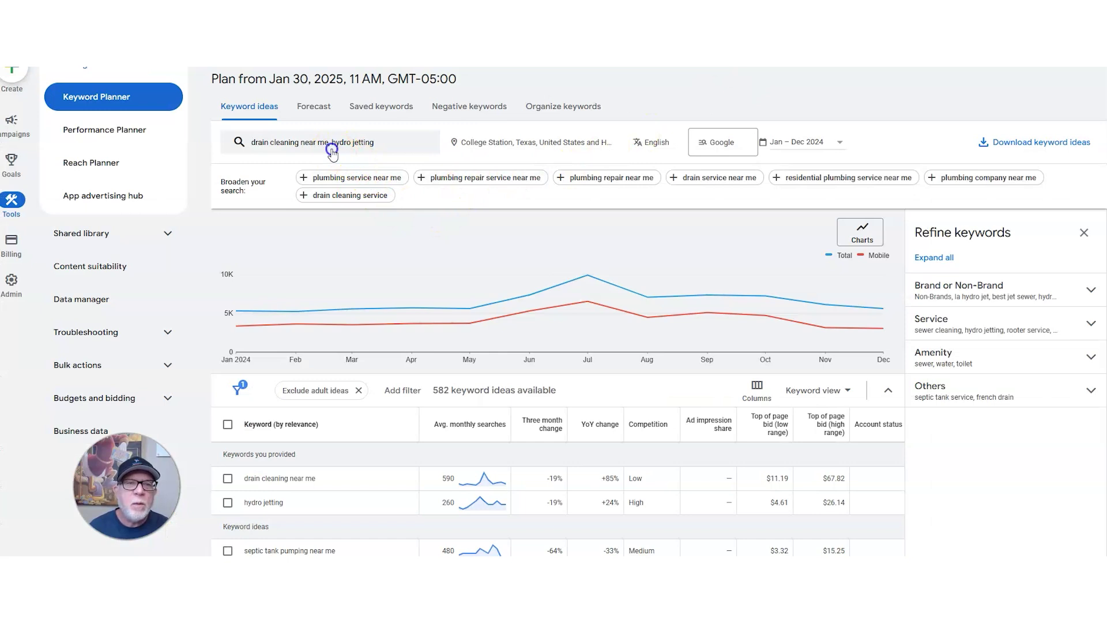
left_click(363, 201)
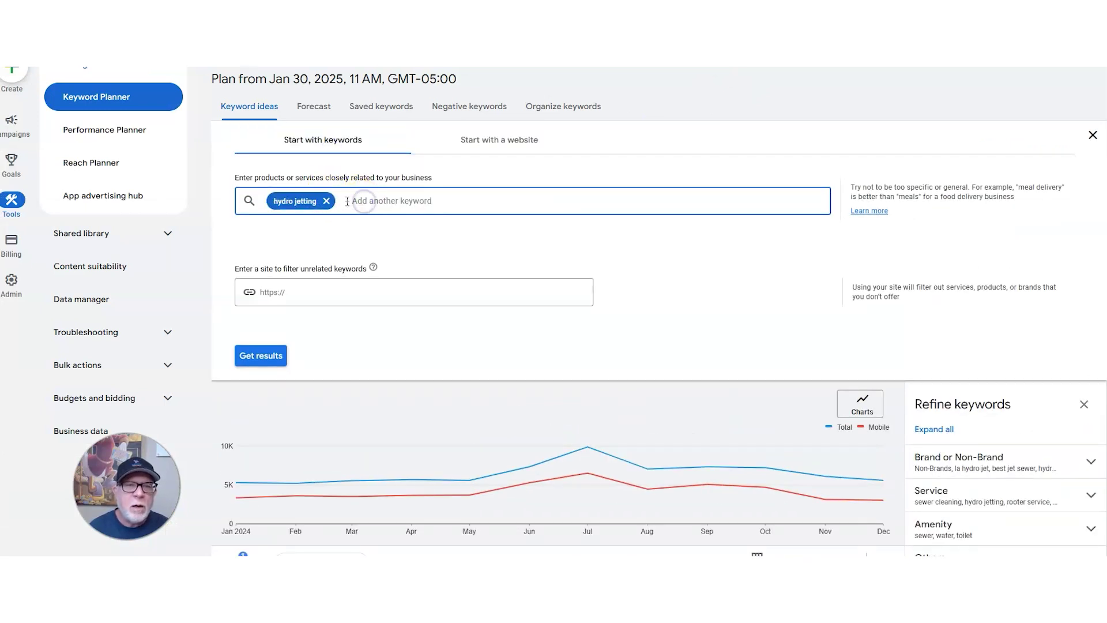
left_click(326, 201)
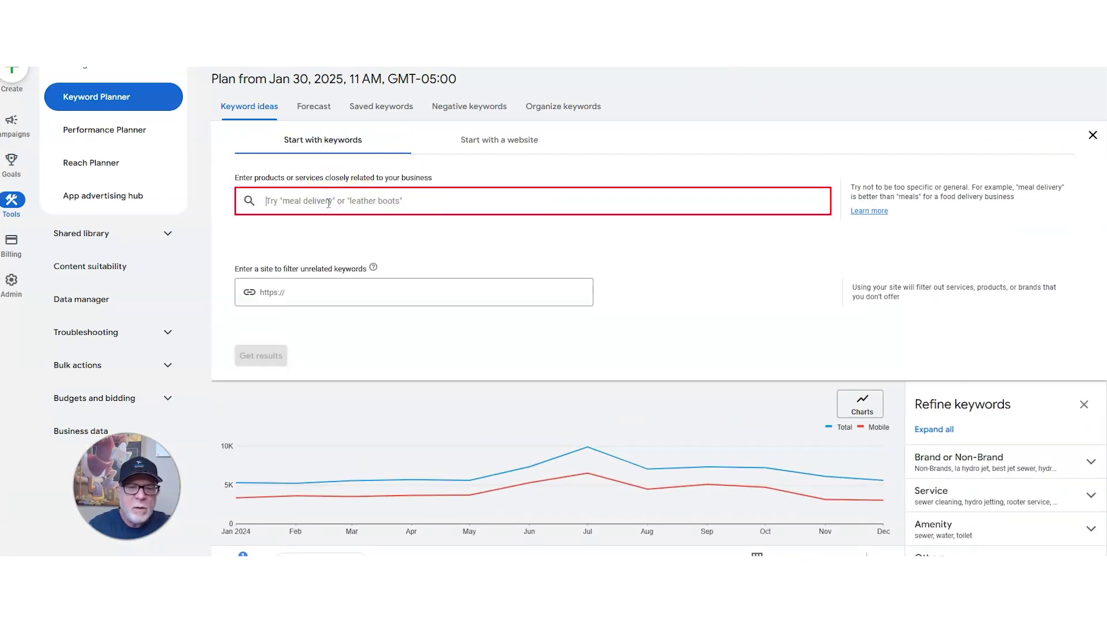
type("plumbing company")
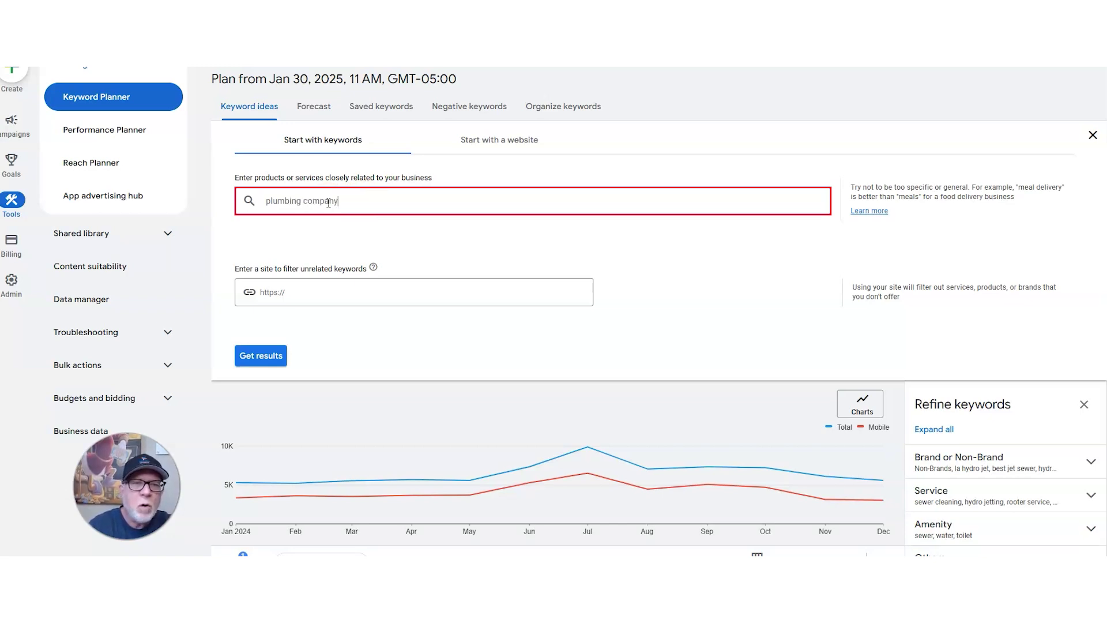
key("Return")
left_click(264, 353)
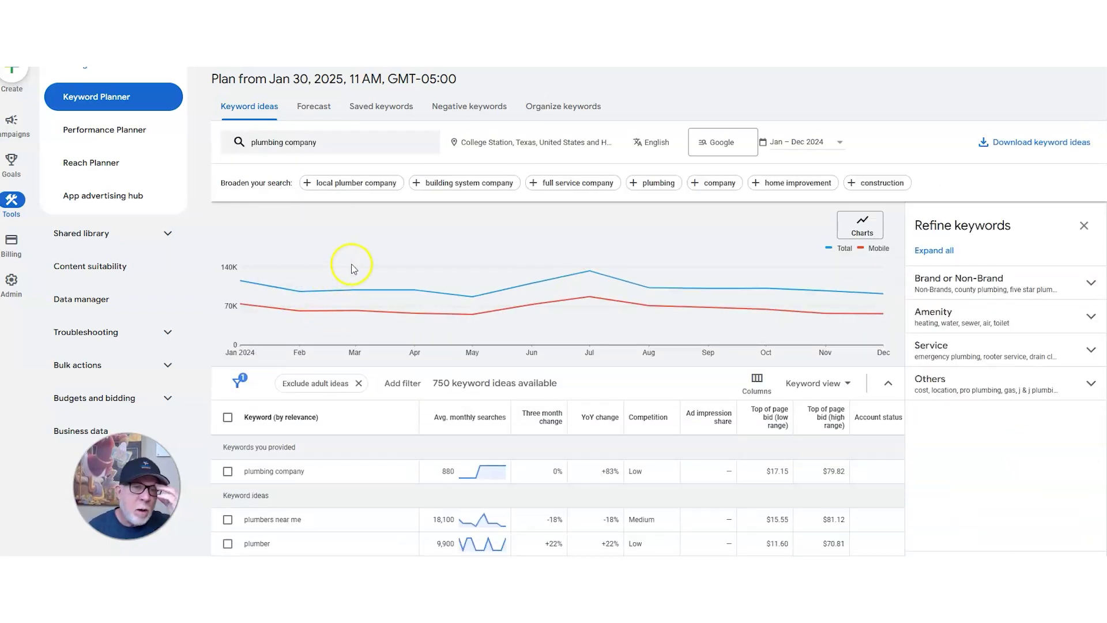
- Copy the keyword "plumbing company" from Keyword Planner into cell B4 of the spreadsheet, under the General Plumbing ad group
scroll(381, 248, "down", 1)
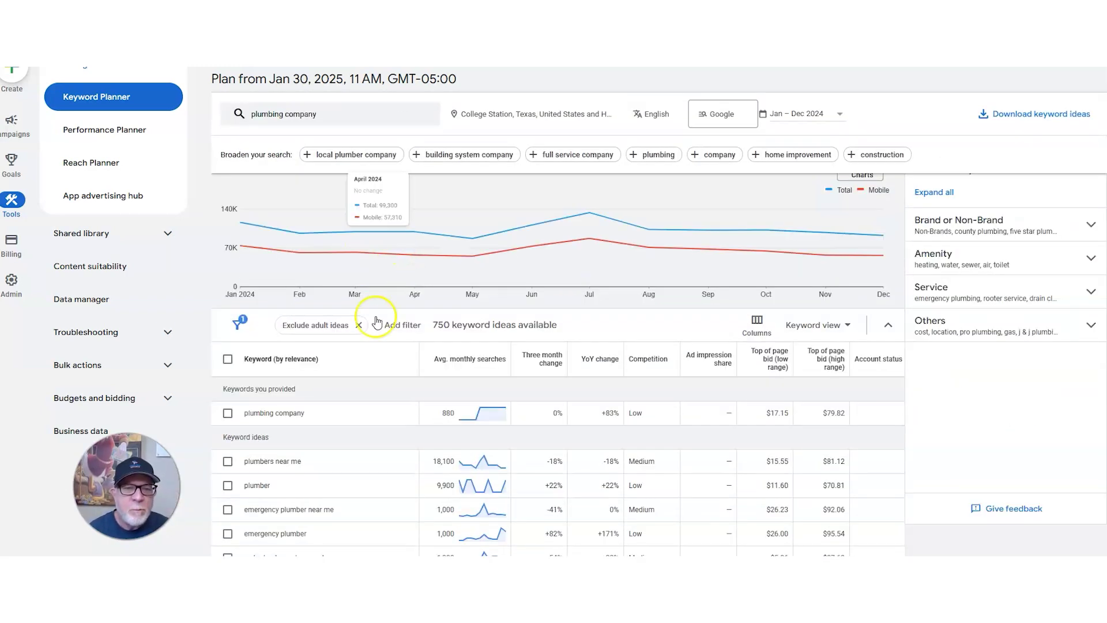
triple_click(293, 412)
key("ctrl+c")
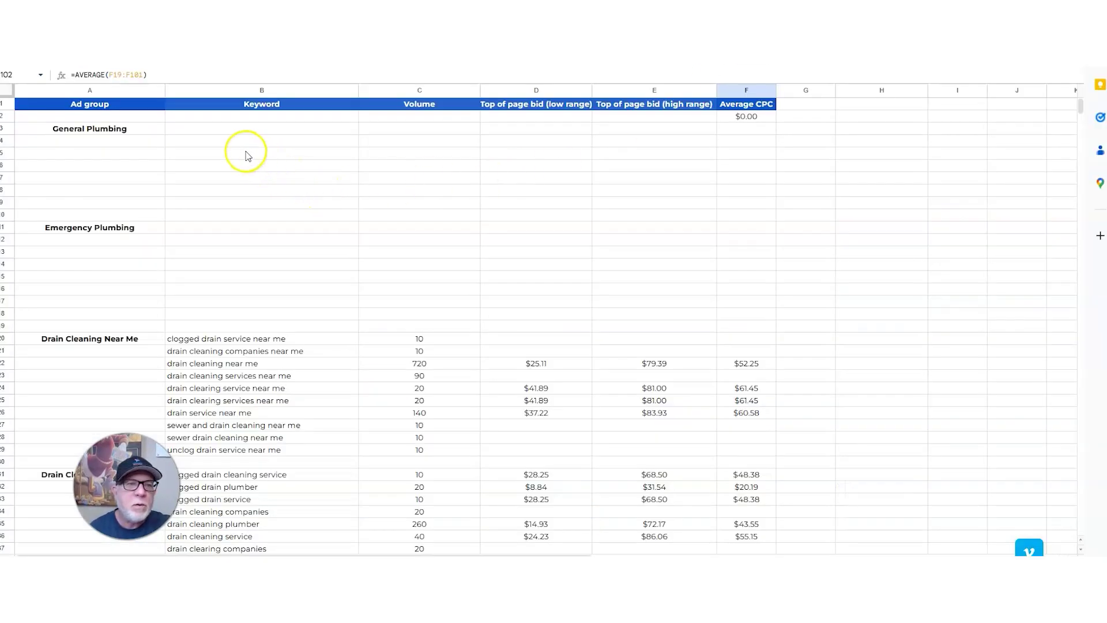
left_click(238, 143)
key("ctrl+v")
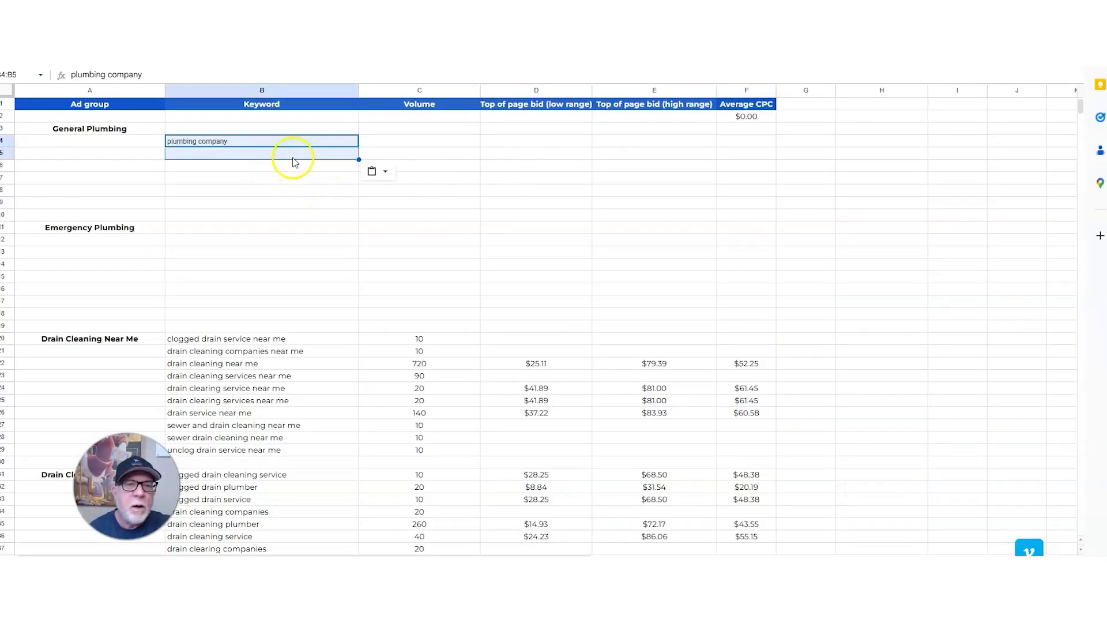
left_click(291, 157)
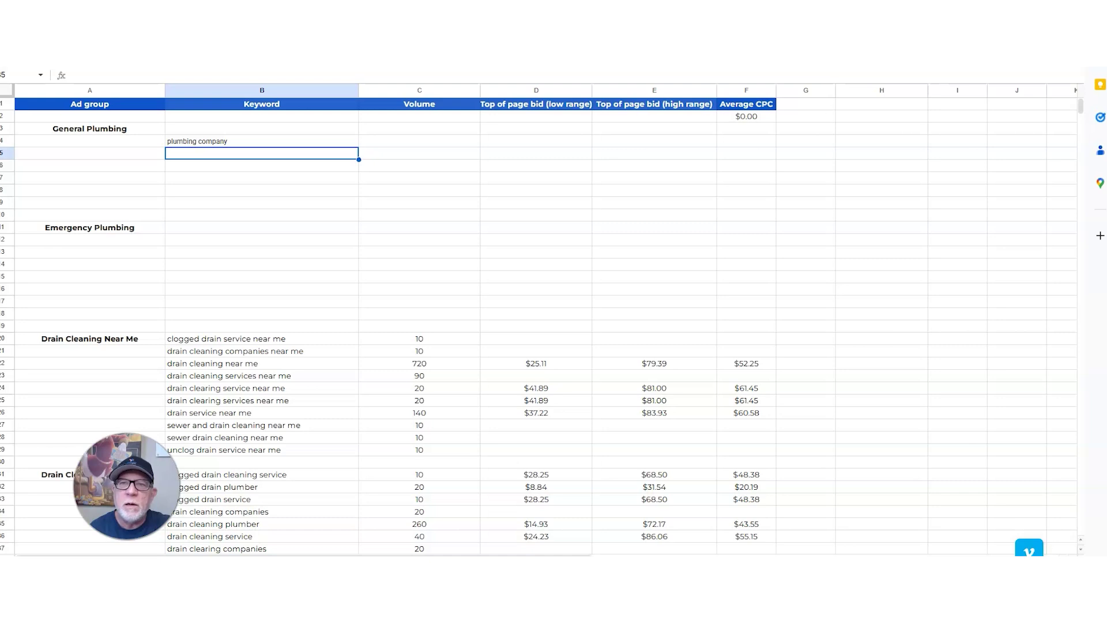
- Transfer the average monthly searches of plumbing company, 880, from Keyword Planner into Volume cell C5 of the spreadsheet
left_click(813, 8)
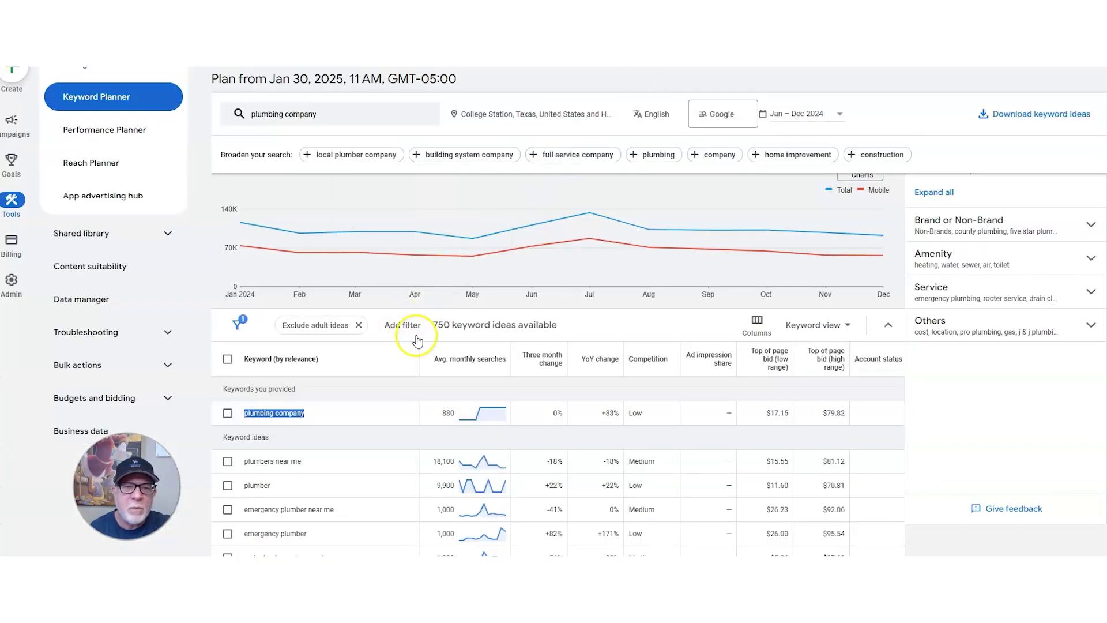
double_click(447, 412)
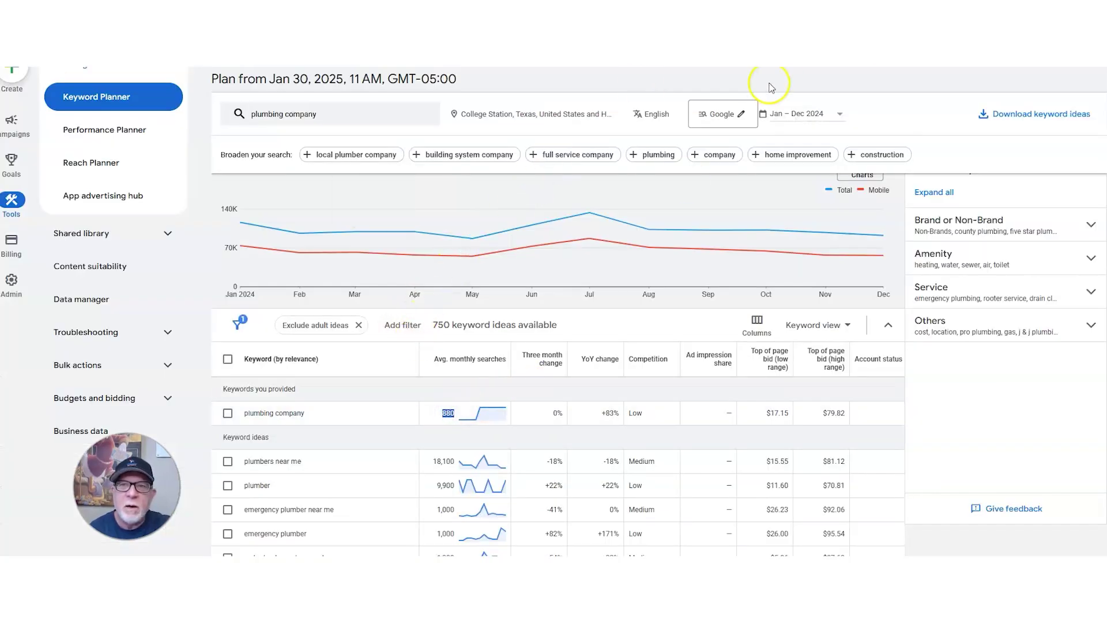
left_click(766, 12)
left_click(447, 153)
type("880")
- Transfer the low-range top of page bid of plumbing company, $17.15, from Keyword Planner into cell D5 of the spreadsheet
left_click(540, 154)
left_click(778, 9)
double_click(785, 413)
key("ctrl+c")
scroll(788, 289, "down", 1)
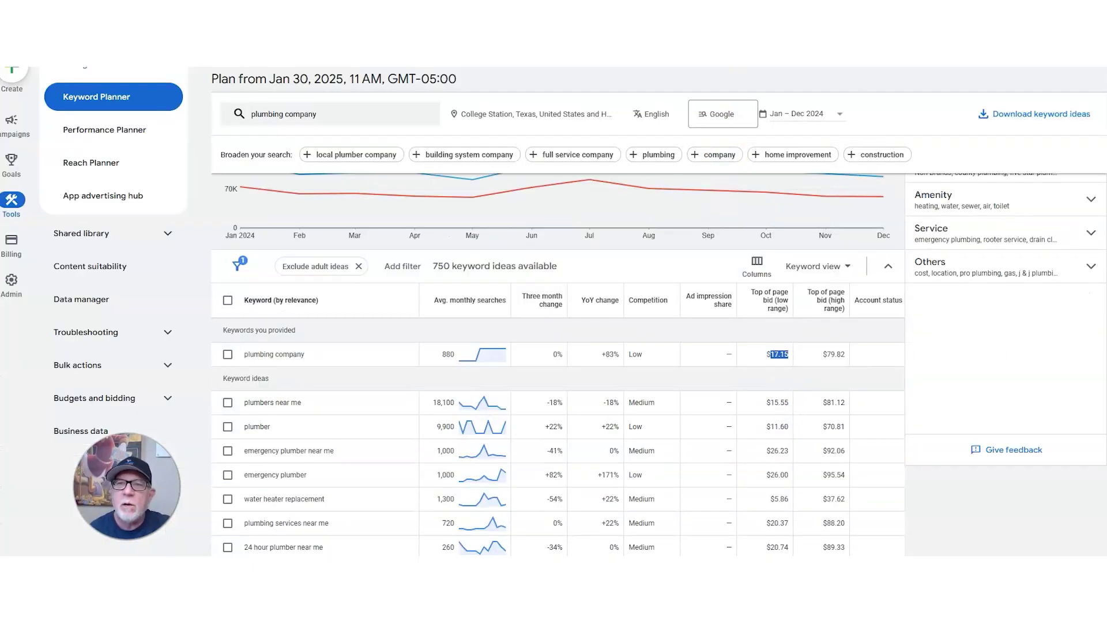
left_click(770, 12)
key("ctrl+v")
- Transfer the high-range top of page bid of plumbing company, $79.82, from Keyword Planner into cell E5 of the spreadsheet
left_click(629, 153)
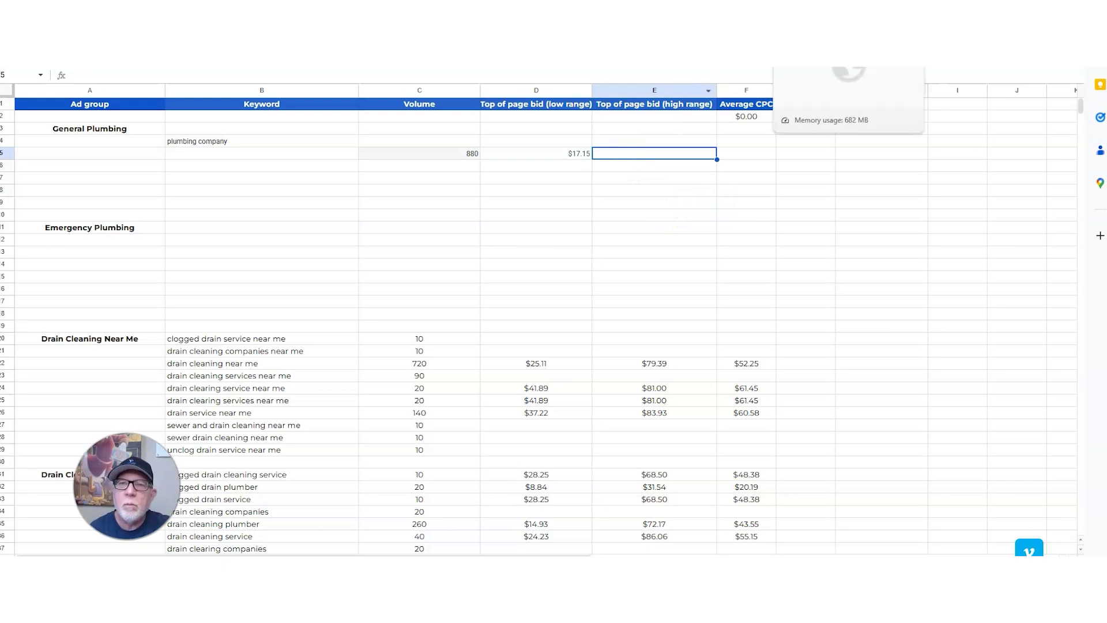
left_click(778, 11)
double_click(831, 354)
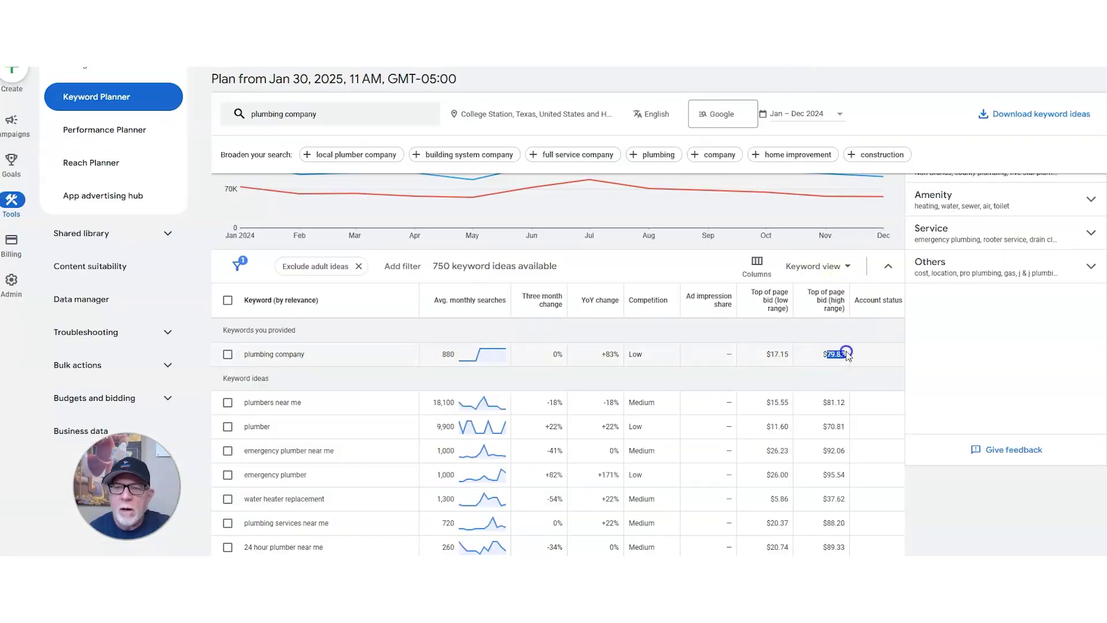
key("ctrl+c")
left_click(770, 12)
key("ctrl+v")
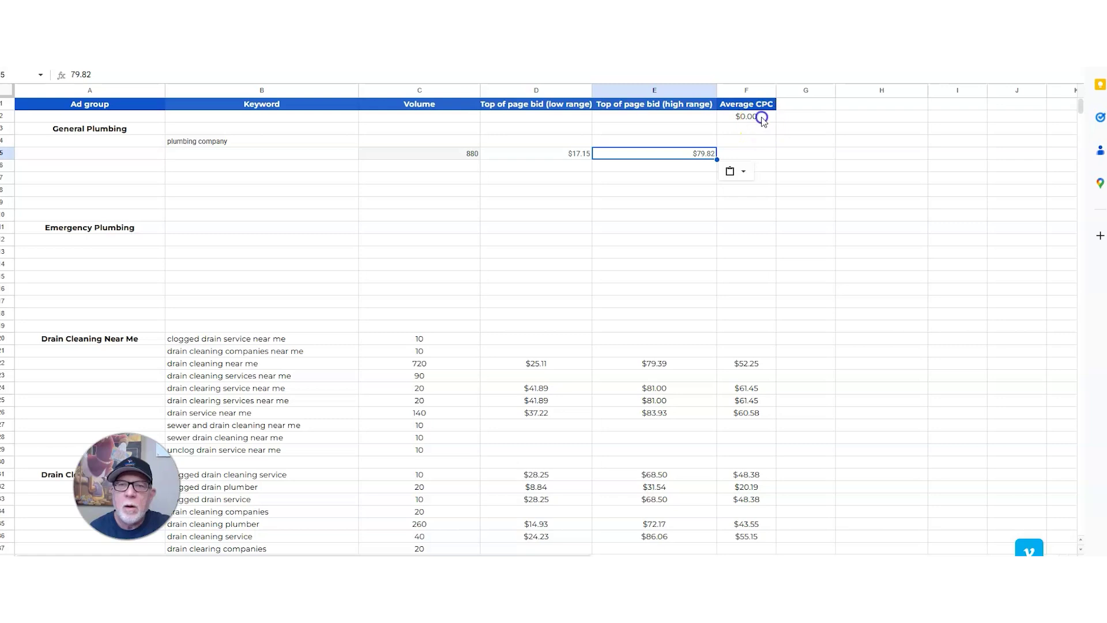
- Fill the Average CPC formula from F2 down to F5, and clear the surplus copies in F3 and F4
left_click(756, 116)
left_click_drag(777, 122, 774, 153)
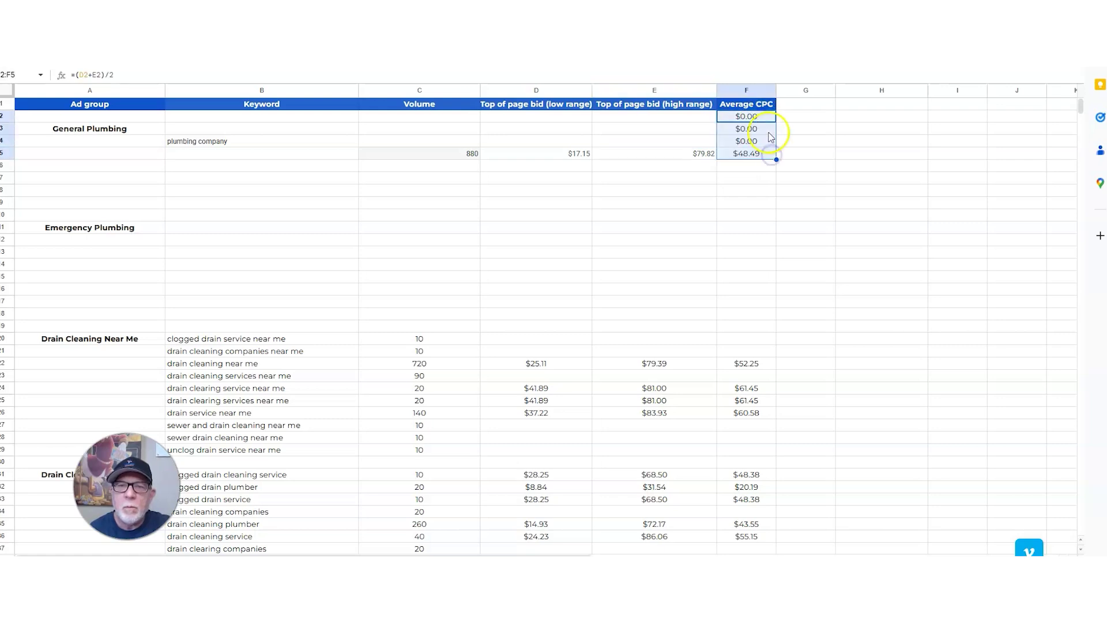
left_click(704, 136)
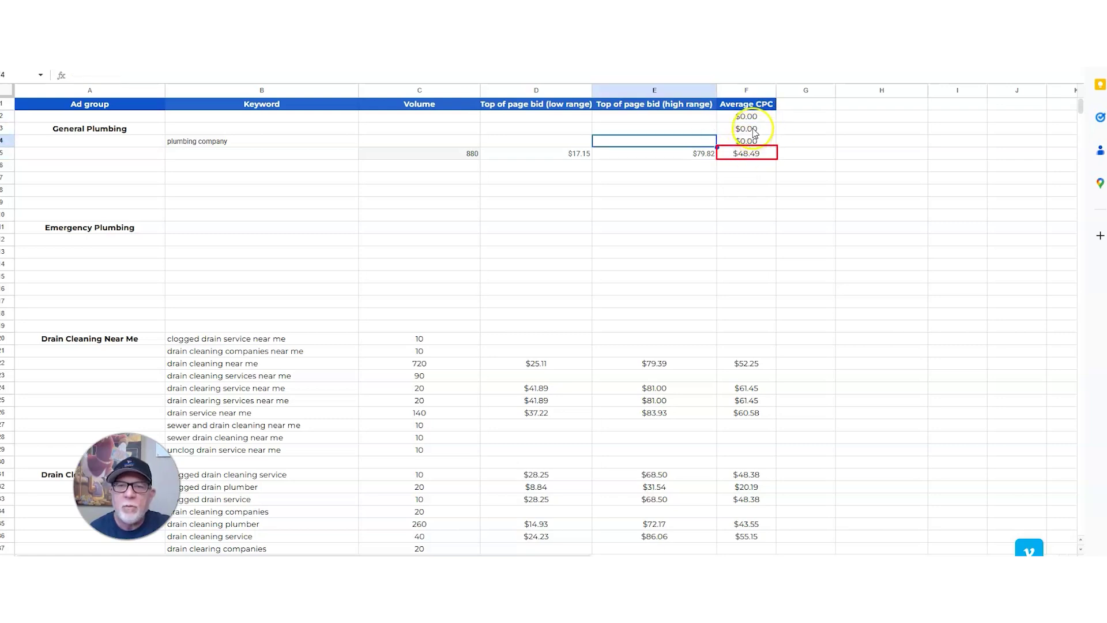
left_click_drag(750, 128, 753, 142)
key("Delete")
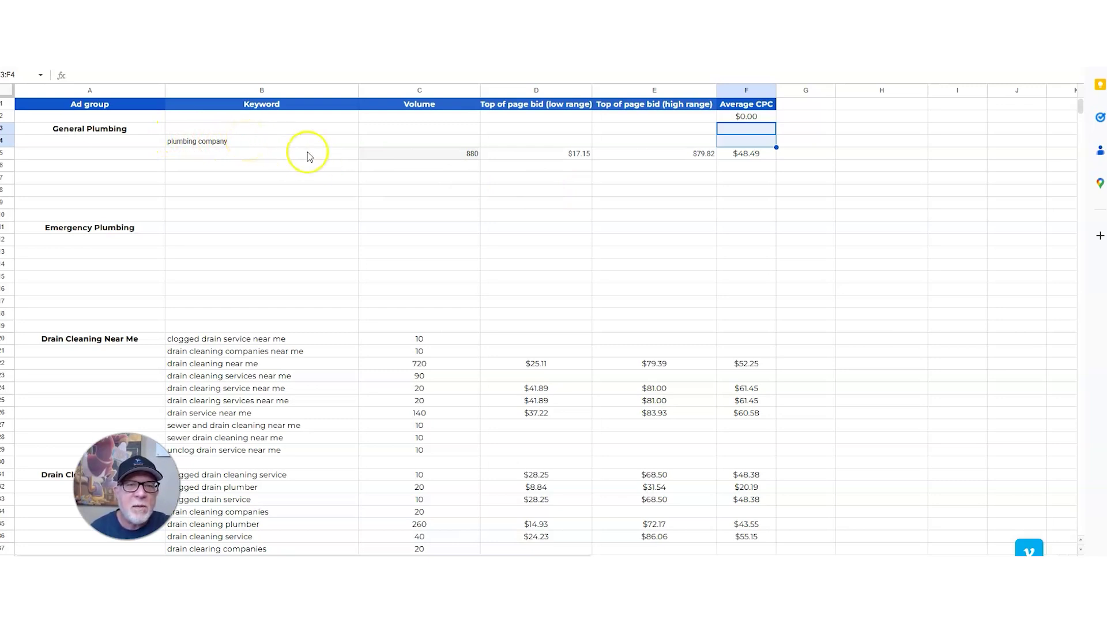
- Move the volume, bids and average CPC from C5:F5 up to C4:F4, beside the plumbing company keyword
left_click_drag(373, 155, 743, 153)
key("ctrl+c")
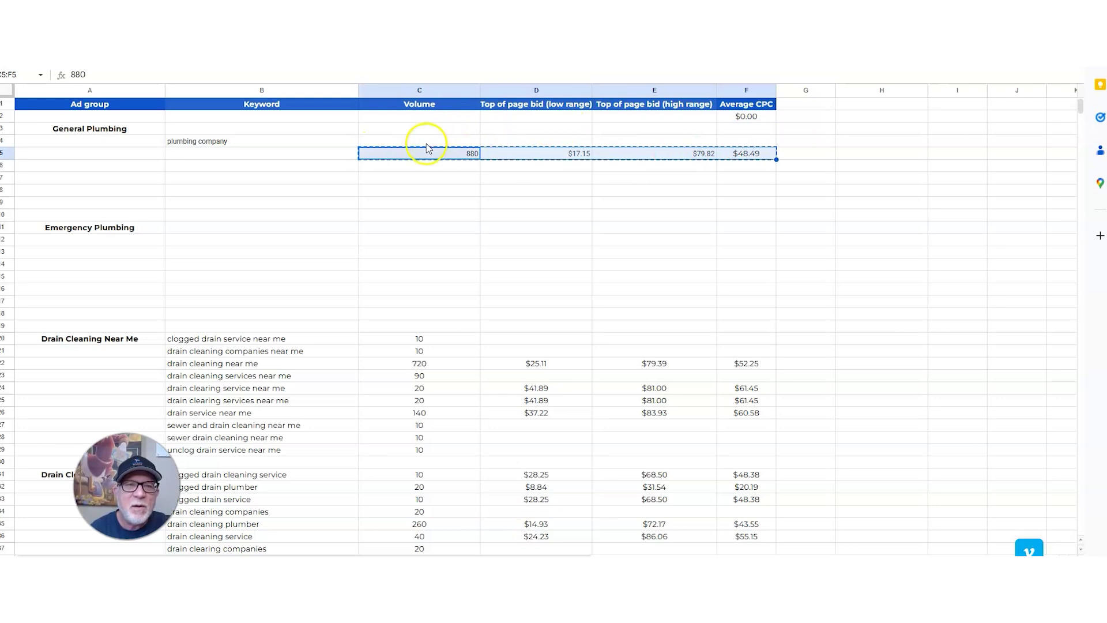
left_click(429, 141)
key("ctrl+v")
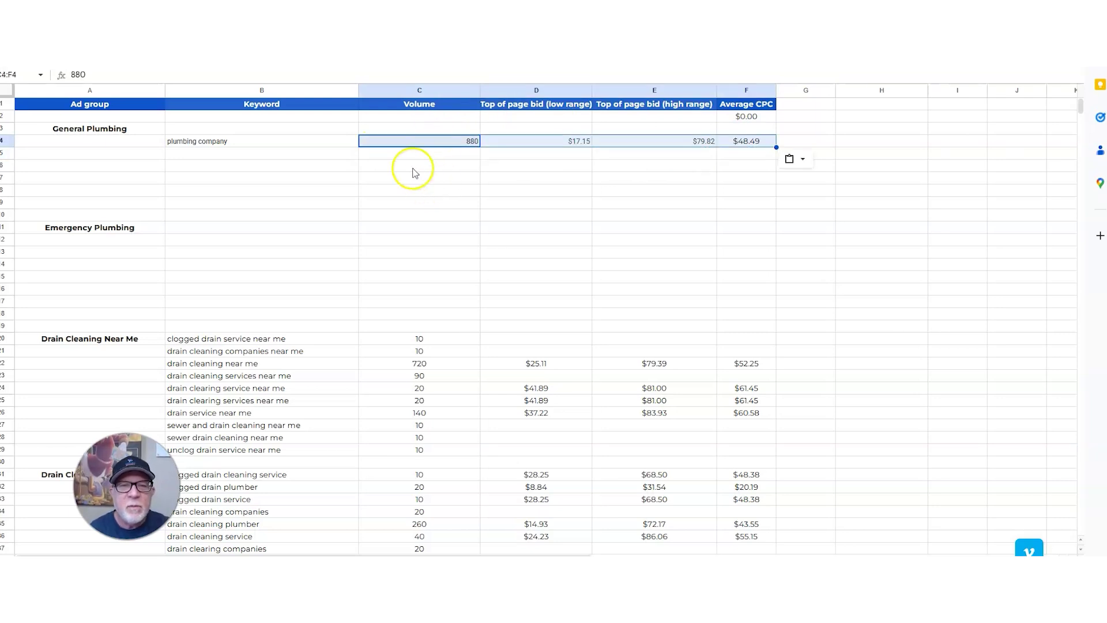
- Copy the keyword idea "plumbers near me" from Keyword Planner into cell B5 of the spreadsheet, below plumbing company
left_click(263, 157)
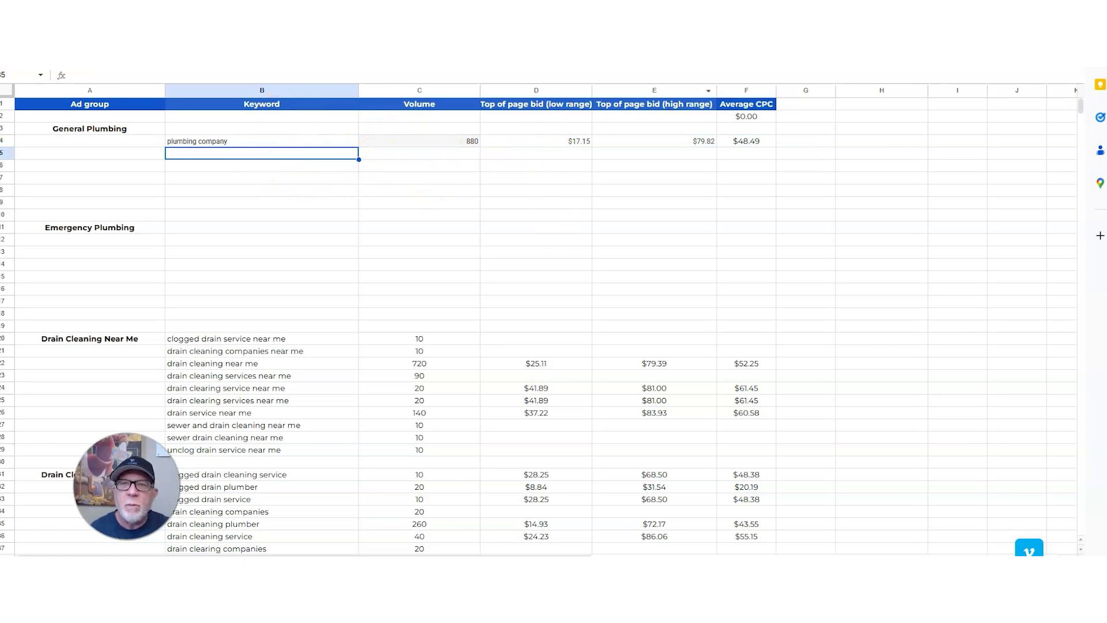
left_click(602, 58)
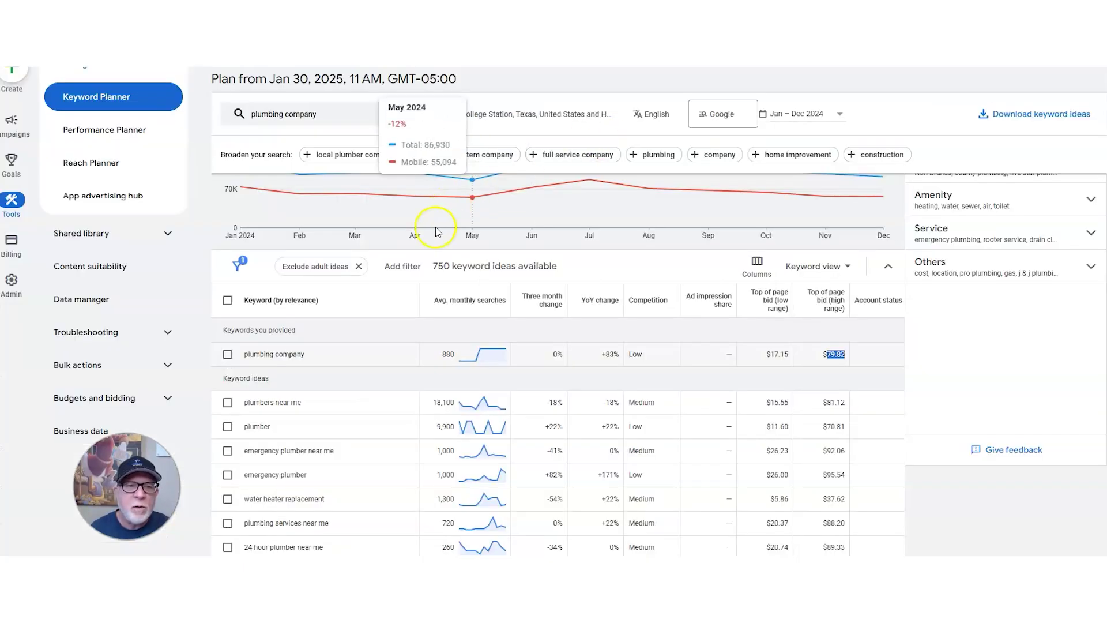
scroll(304, 382, "down", 1)
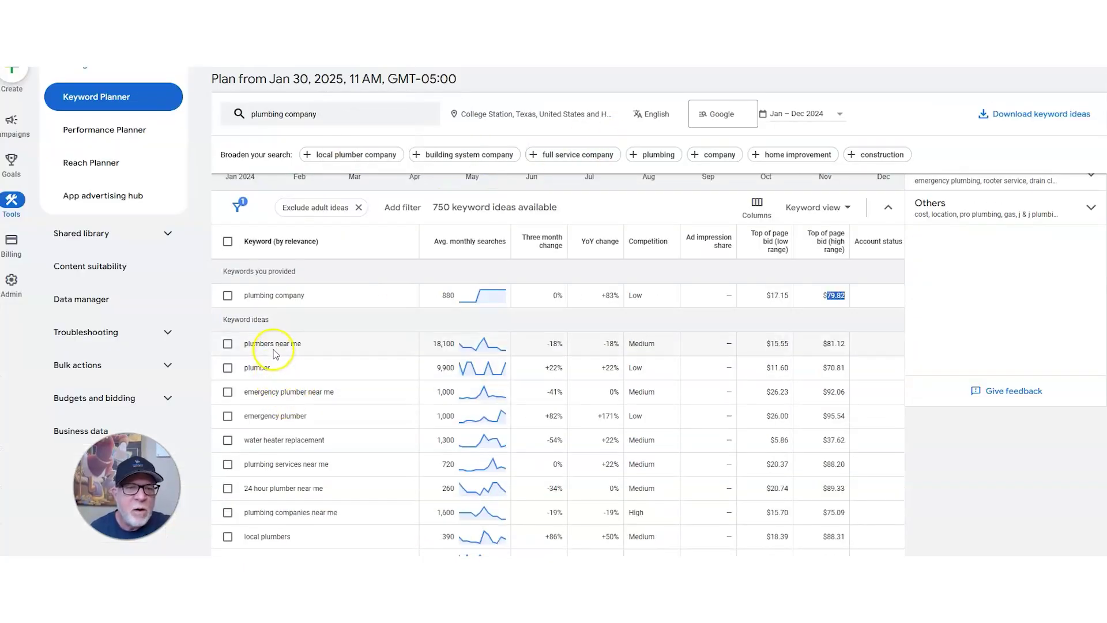
left_click_drag(245, 344, 302, 344)
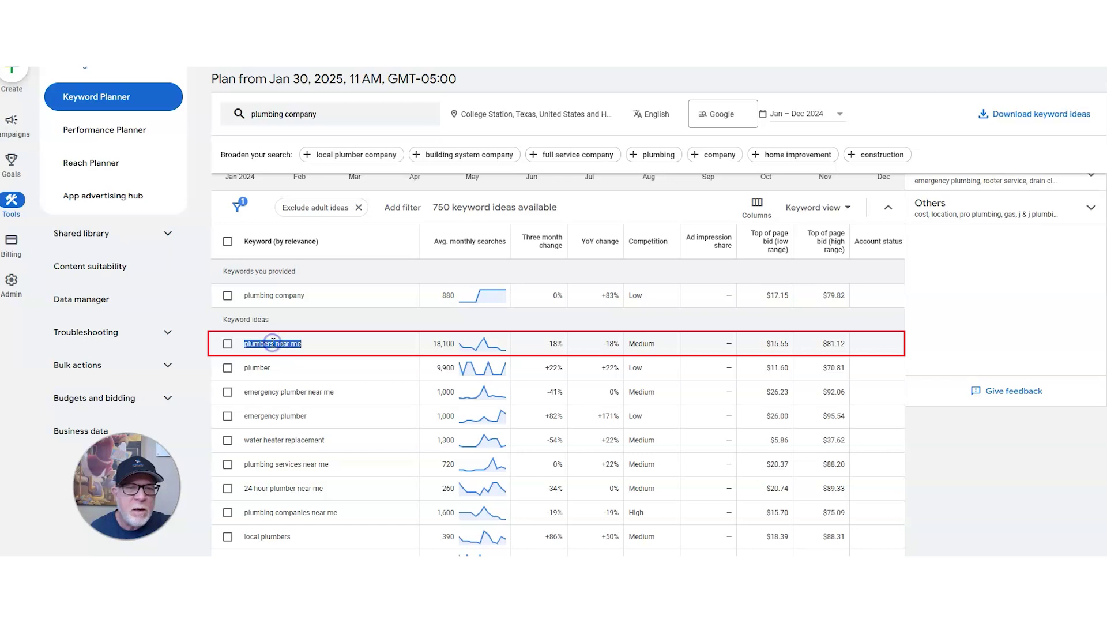
left_click(519, 57)
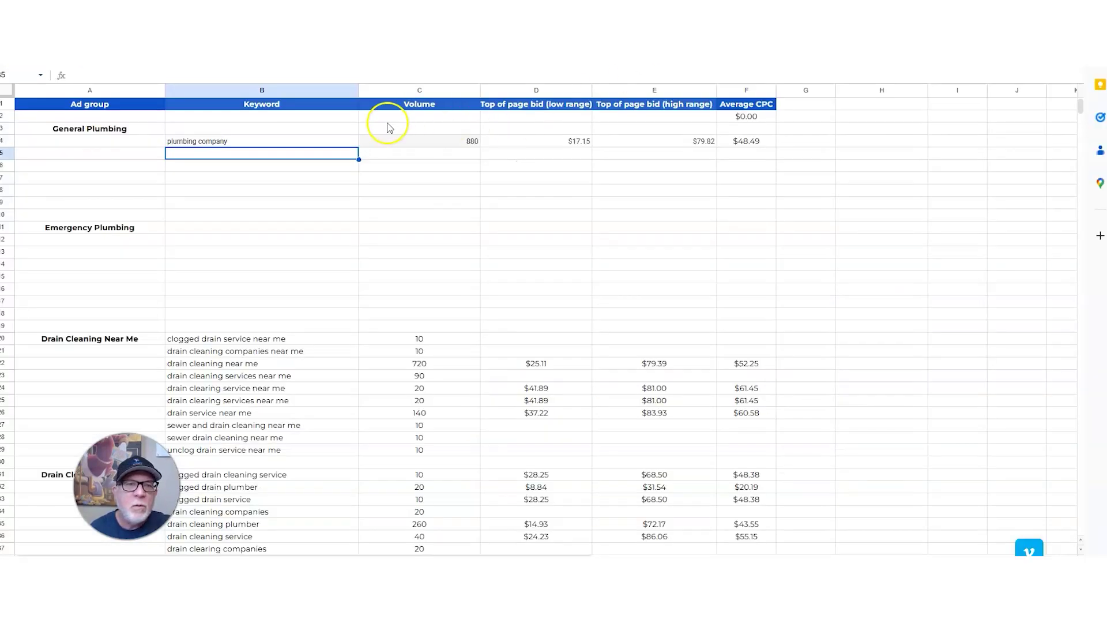
key("ctrl+v")
- Copy the average monthly searches of plumbers near me, 18,100, from Keyword Planner into Volume cell C5 of the spreadsheet
left_click(422, 155)
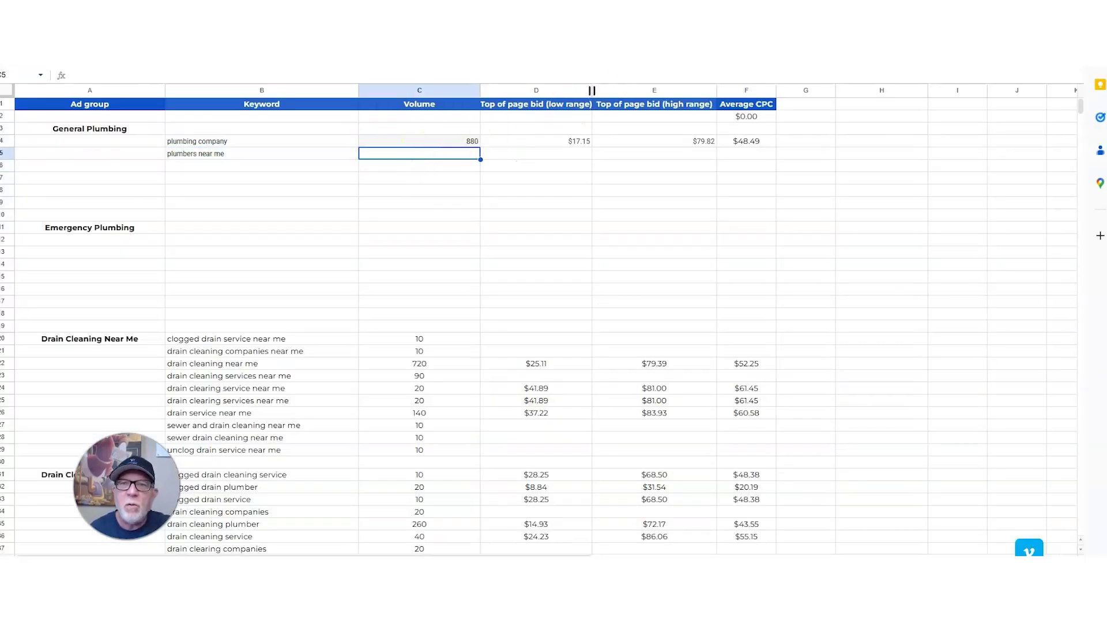
left_click(605, 57)
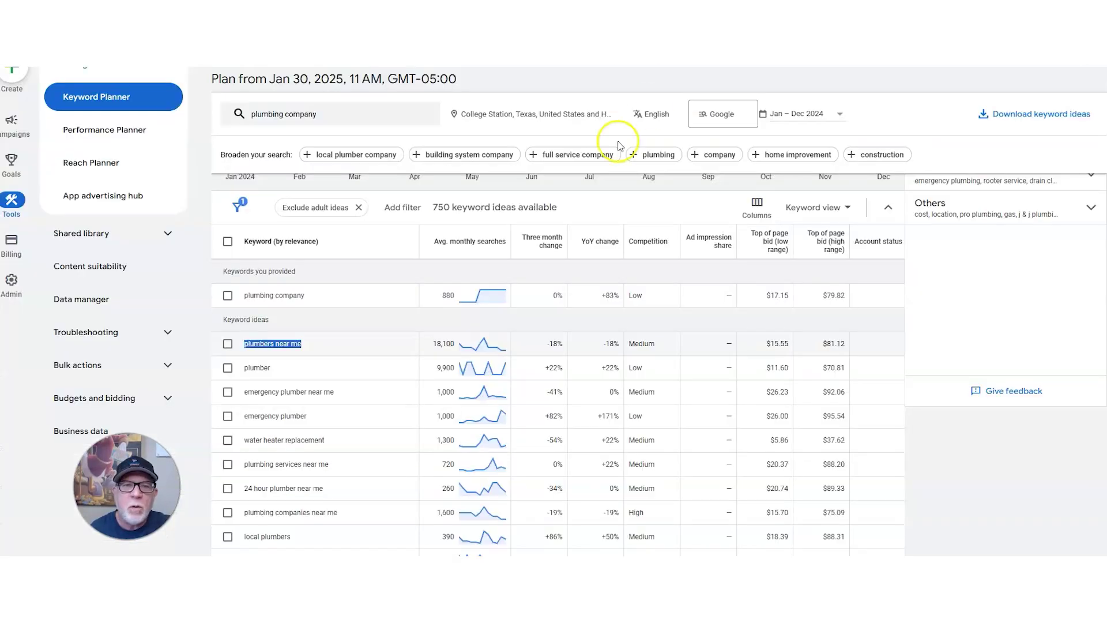
left_click(448, 344)
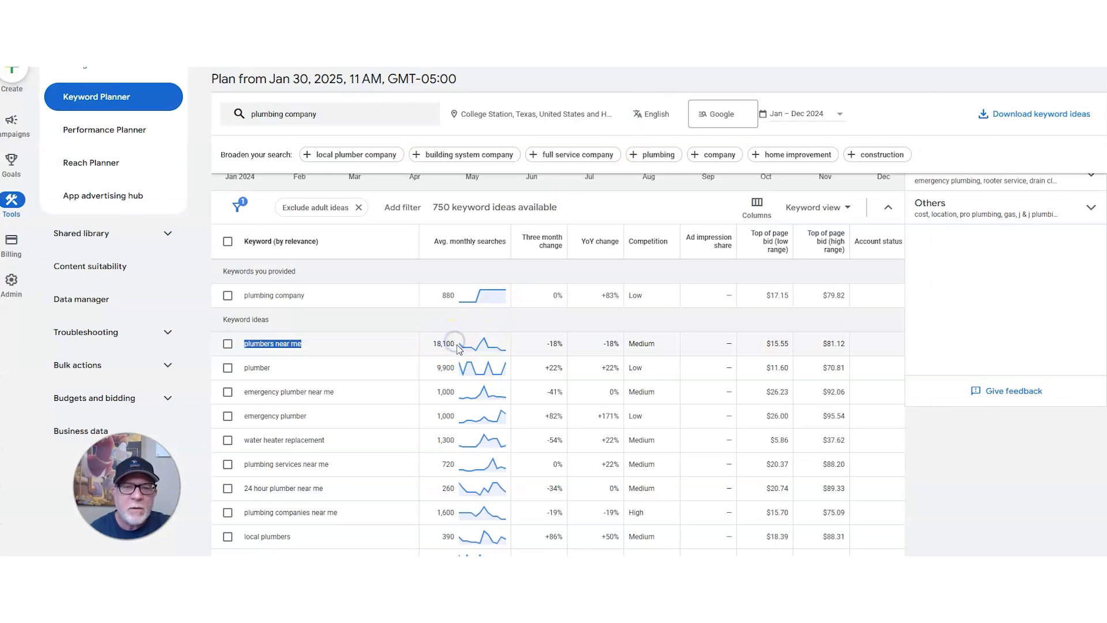
double_click(448, 344)
key("ctrl+c")
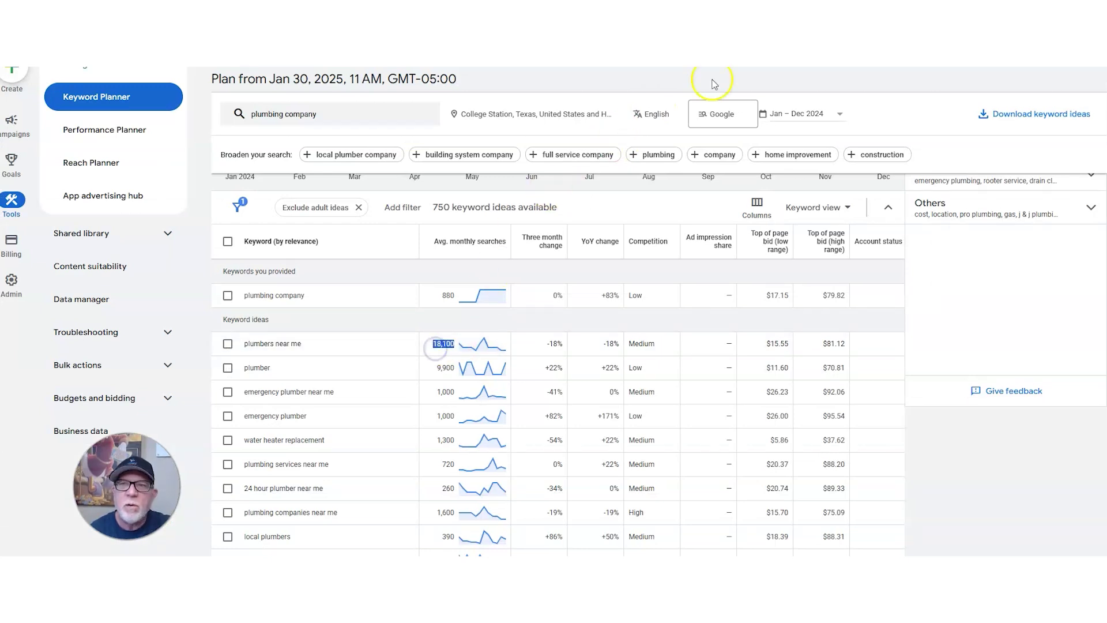
left_click(599, 58)
key("ctrl+v")
scroll(606, 245, "down", 1)
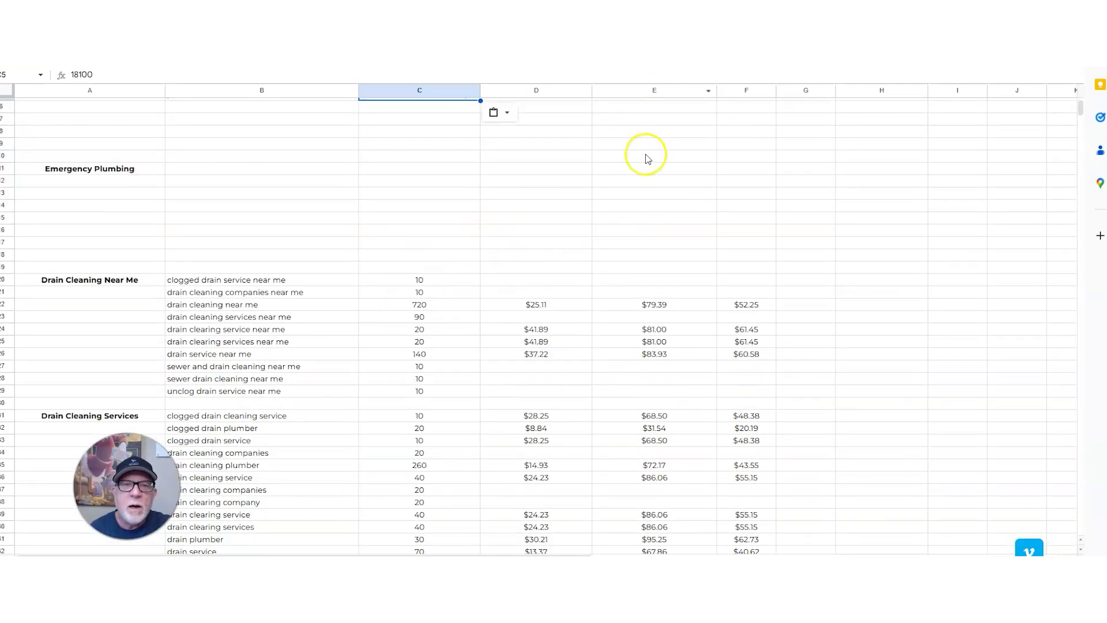
scroll(645, 158, "up", 1)
left_click(693, 177)
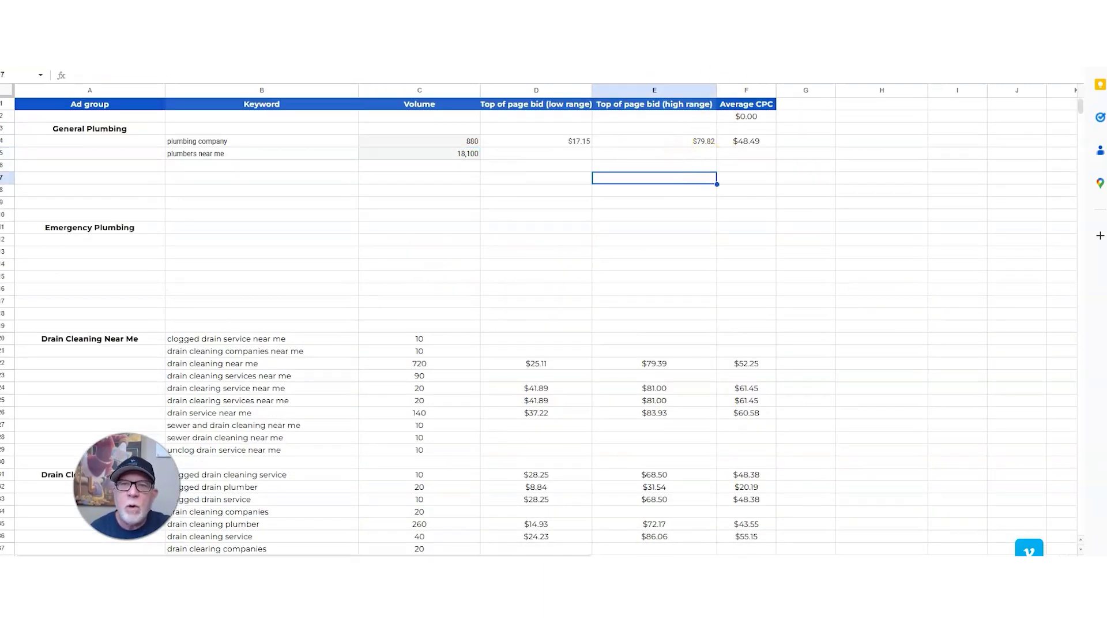
- Copy the low-range top of page bid of plumbers near me, 15.55, from Keyword Planner into cell D5 of the spreadsheet
left_click(634, 58)
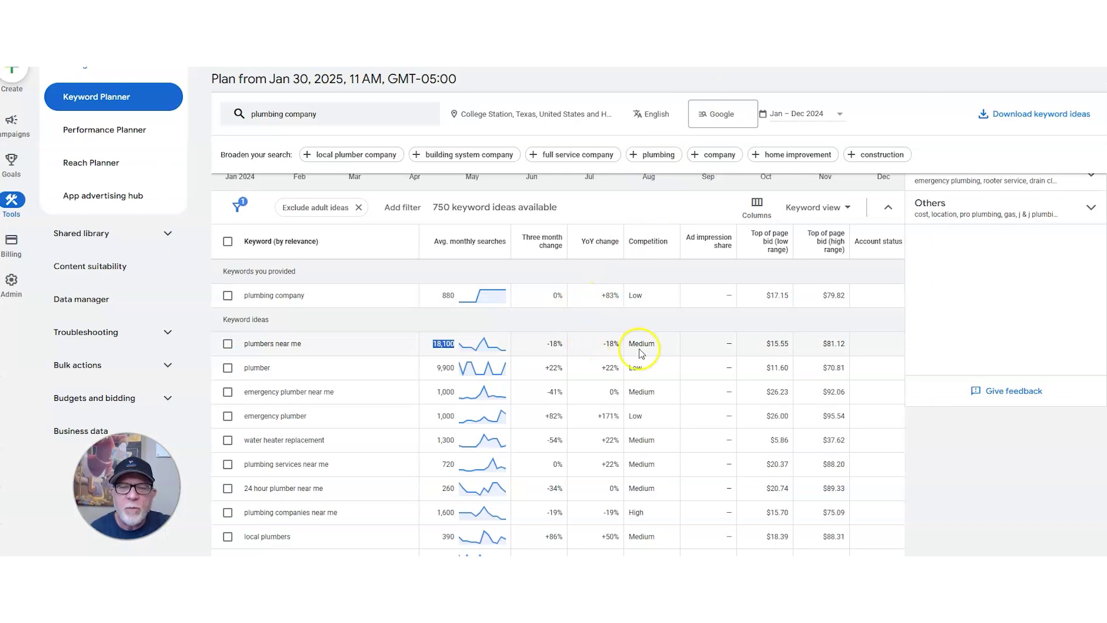
left_click_drag(769, 344, 789, 343)
key("ctrl+c")
scroll(787, 295, "down", 1)
left_click(750, 58)
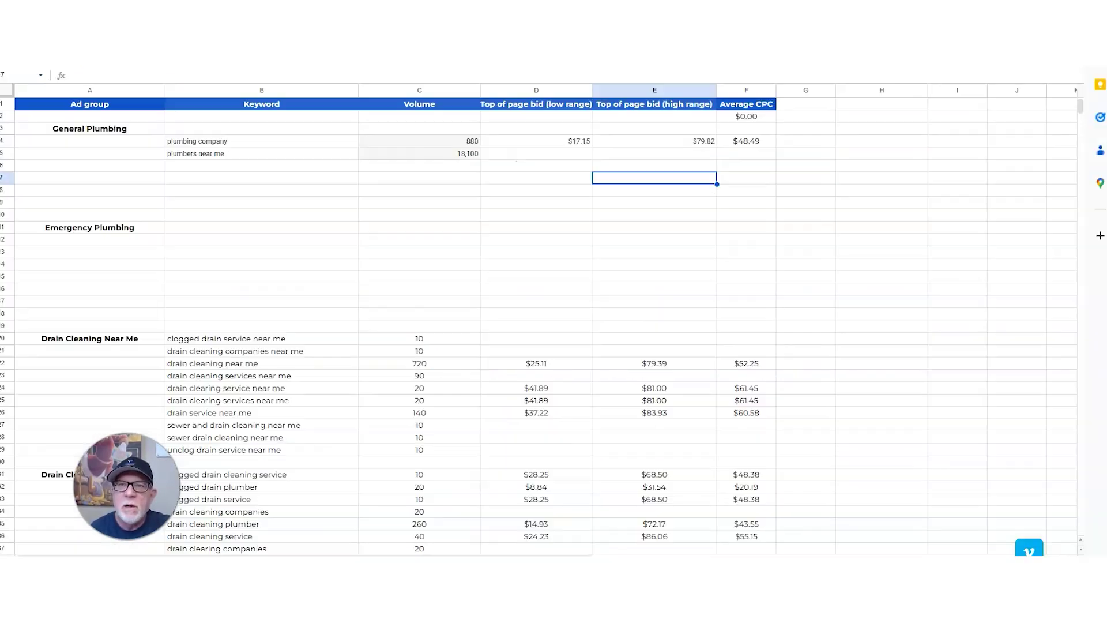
left_click(577, 152)
key("ctrl+v")
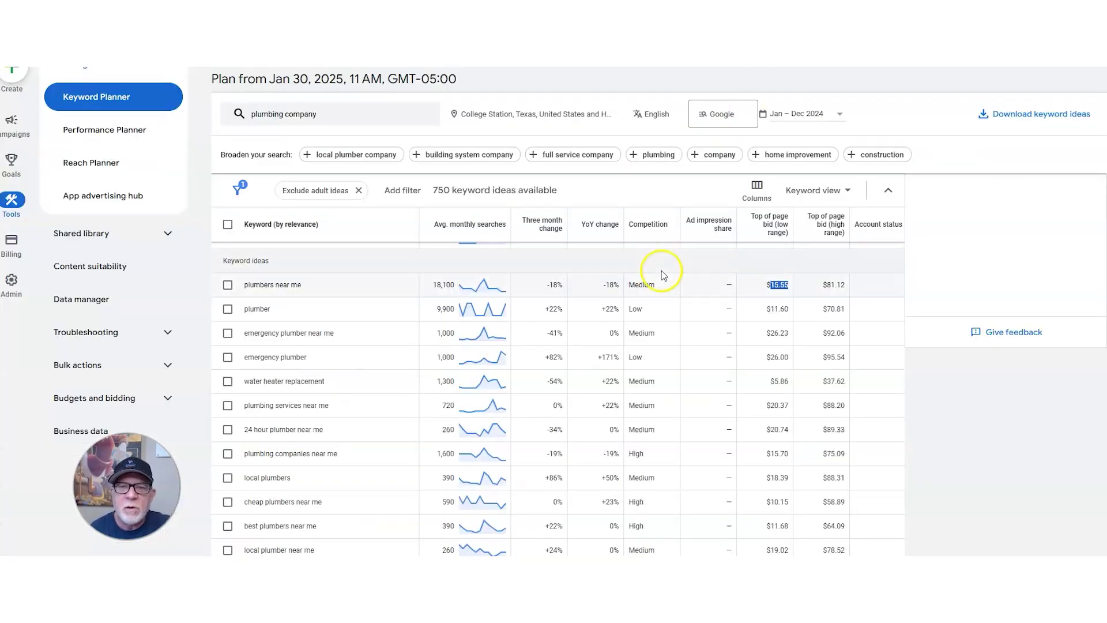
- Enter the high-range bid 81.12 from Keyword Planner in E5 for plumbers near me, and fill the Average CPC formula from F4 to F5
left_click(828, 281)
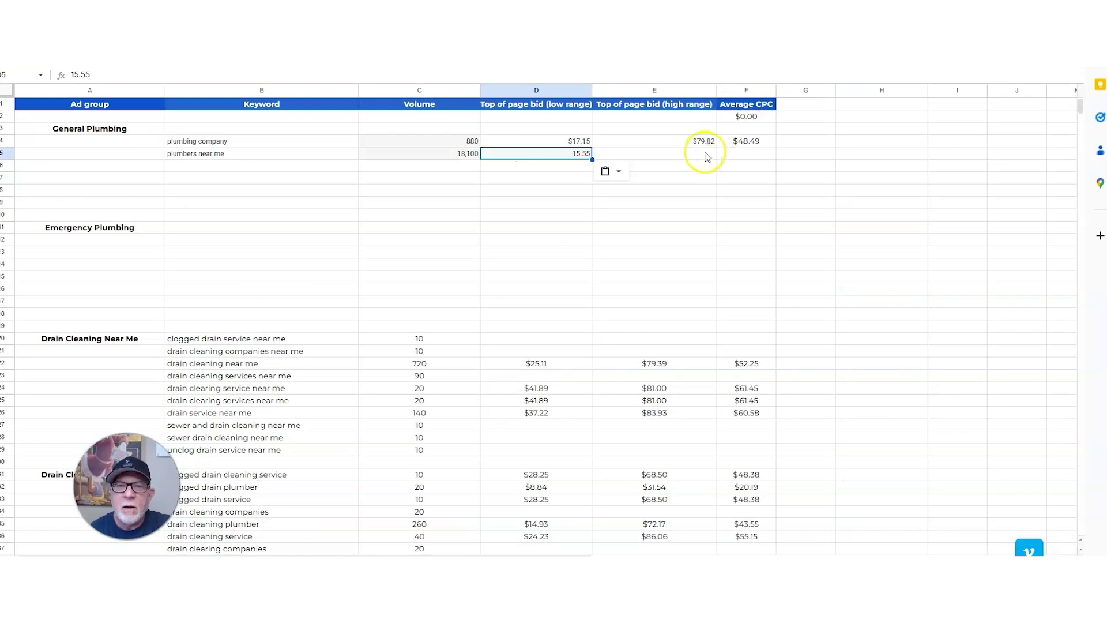
left_click(700, 155)
type("81.12")
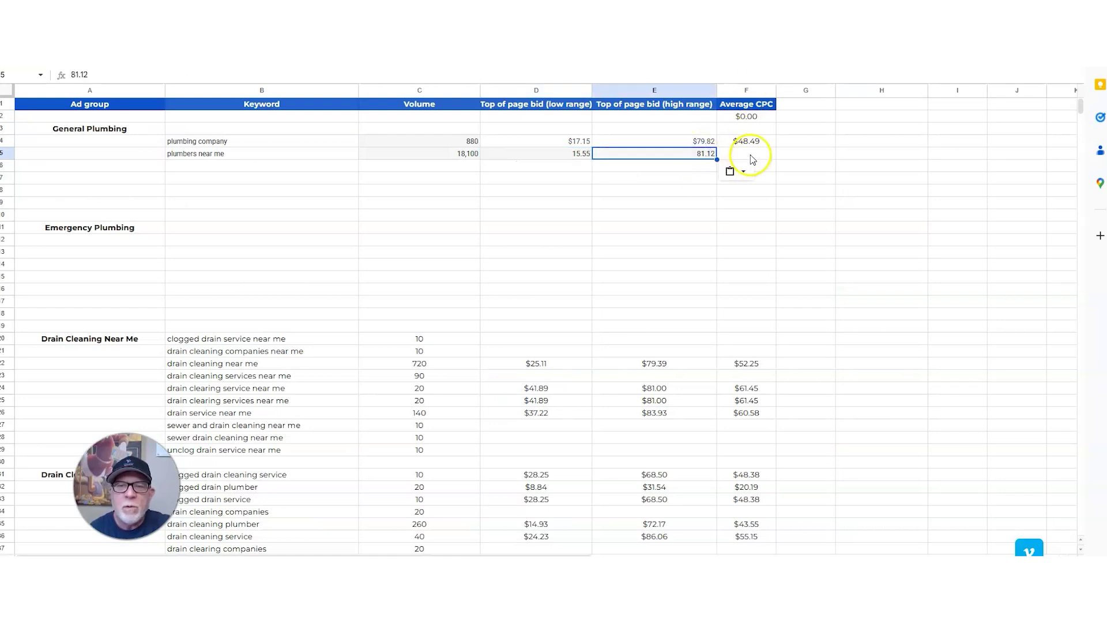
left_click(751, 140)
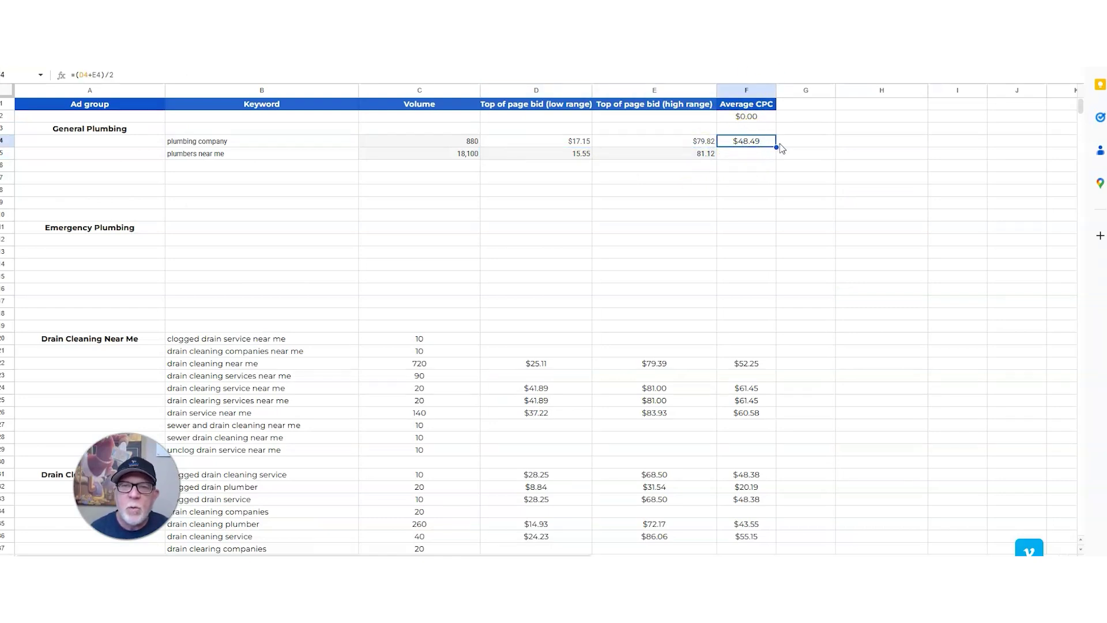
left_click_drag(762, 166, 761, 168)
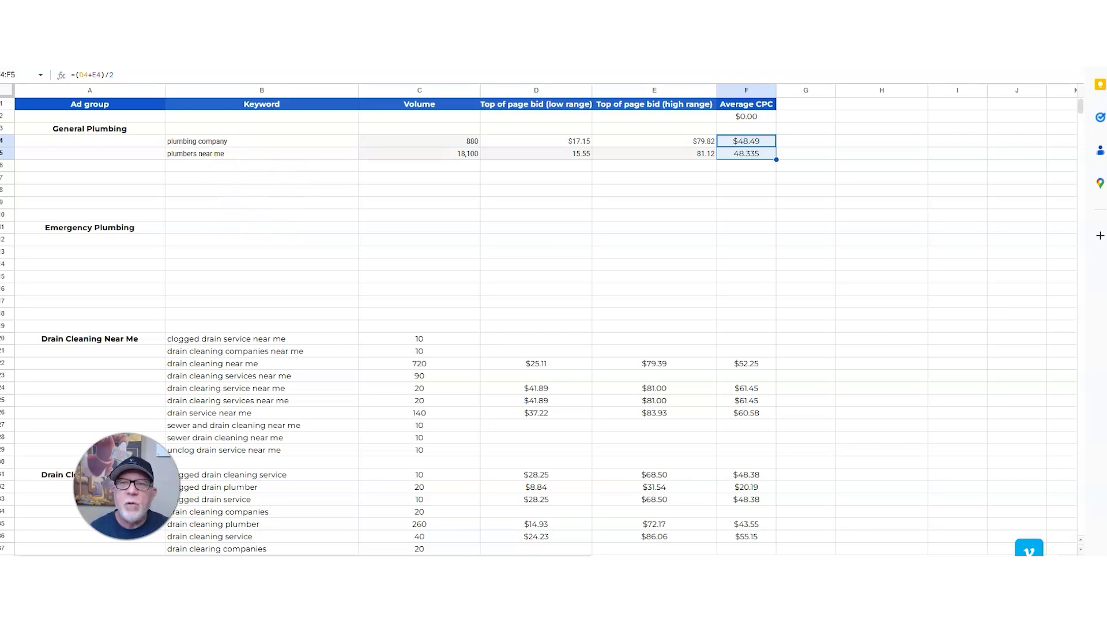
- Copy the keyword idea "plumbing services near me" from Keyword Planner into cell B6 of the spreadsheet, below plumbers near me
left_click(260, 17)
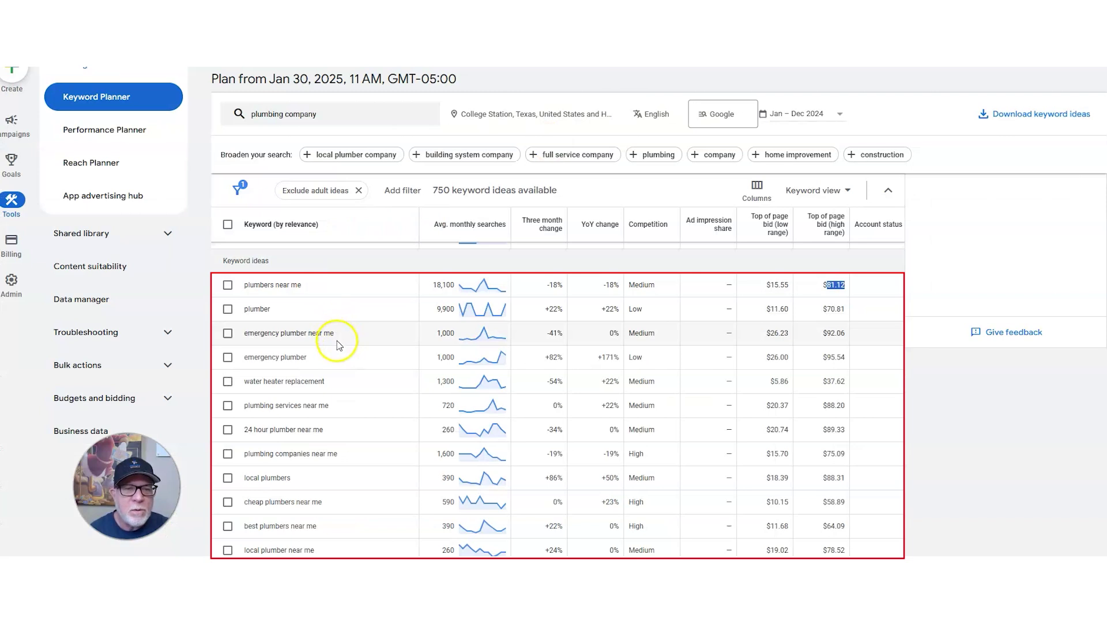
triple_click(284, 385)
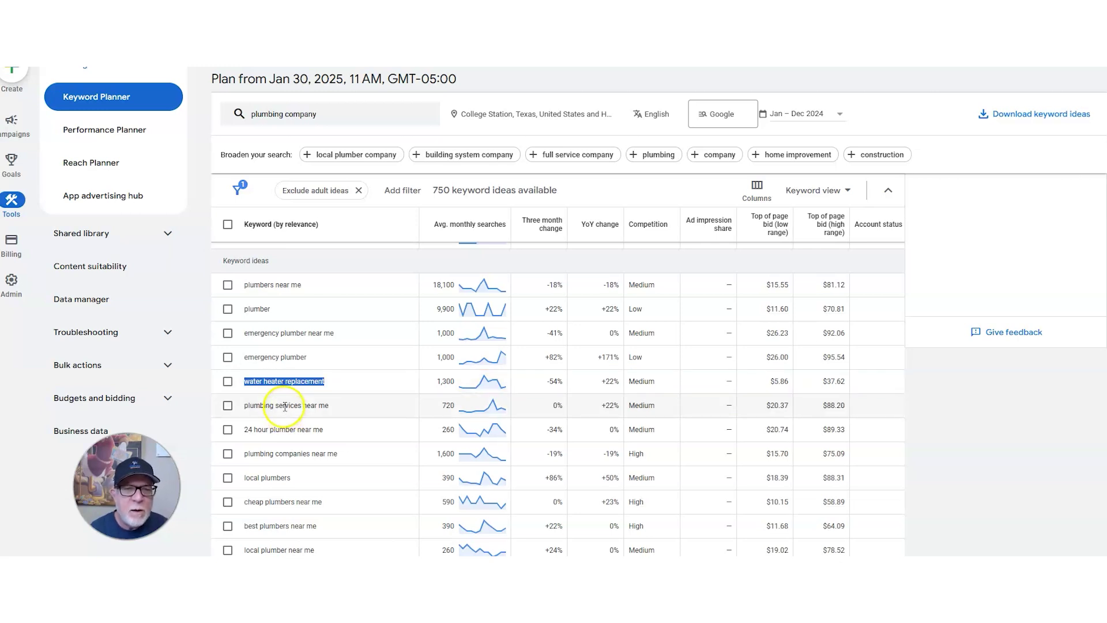
triple_click(284, 406)
key("ctrl+c")
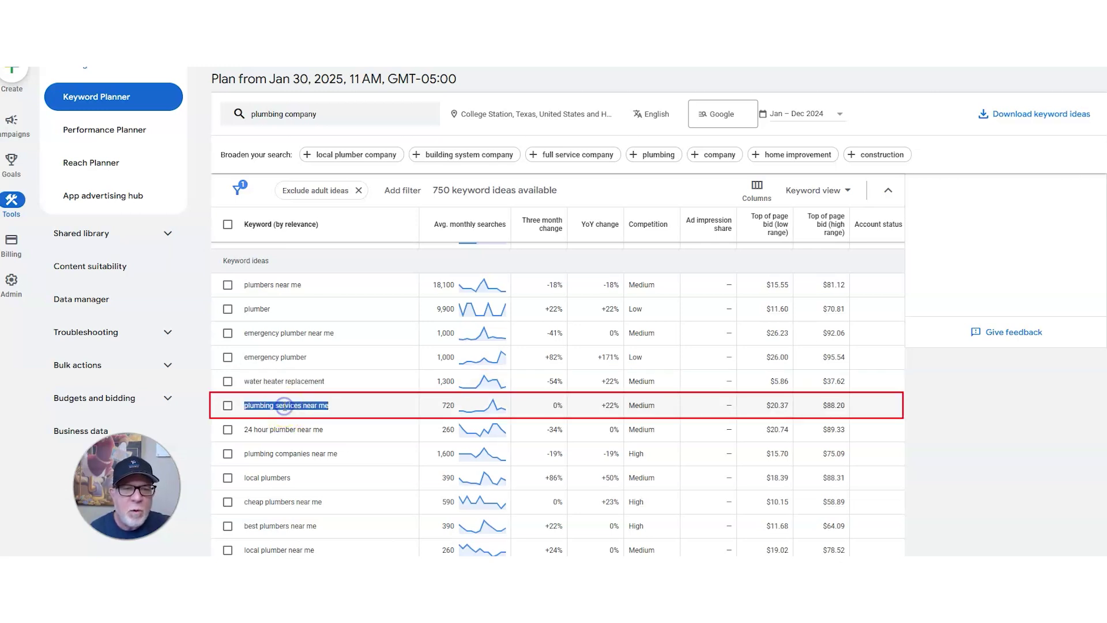
left_click(674, 67)
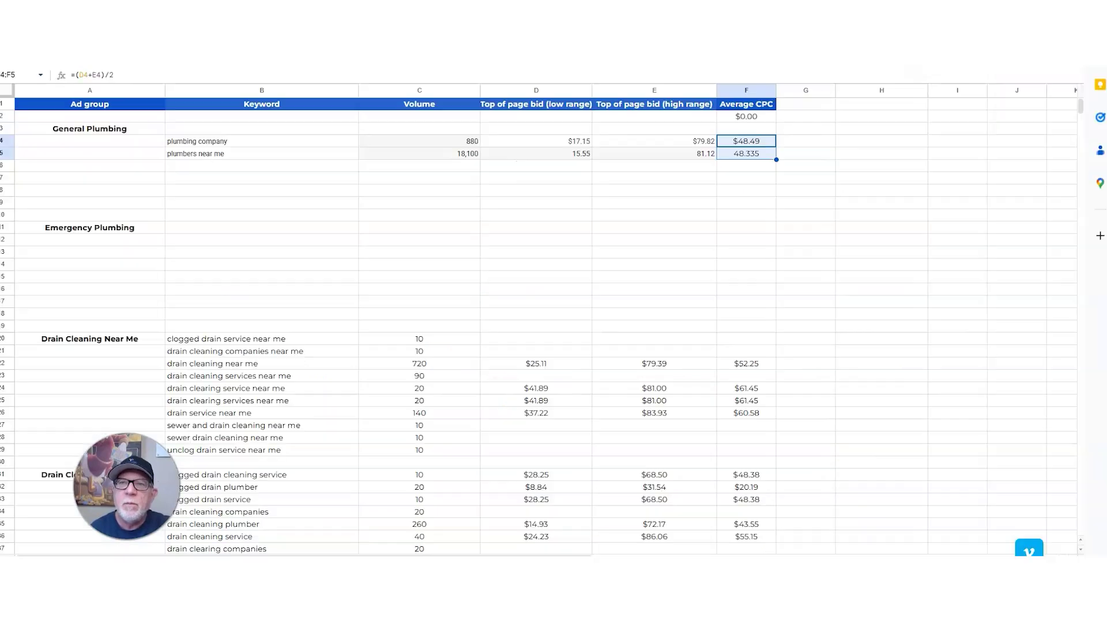
left_click(232, 166)
key("ctrl+v")
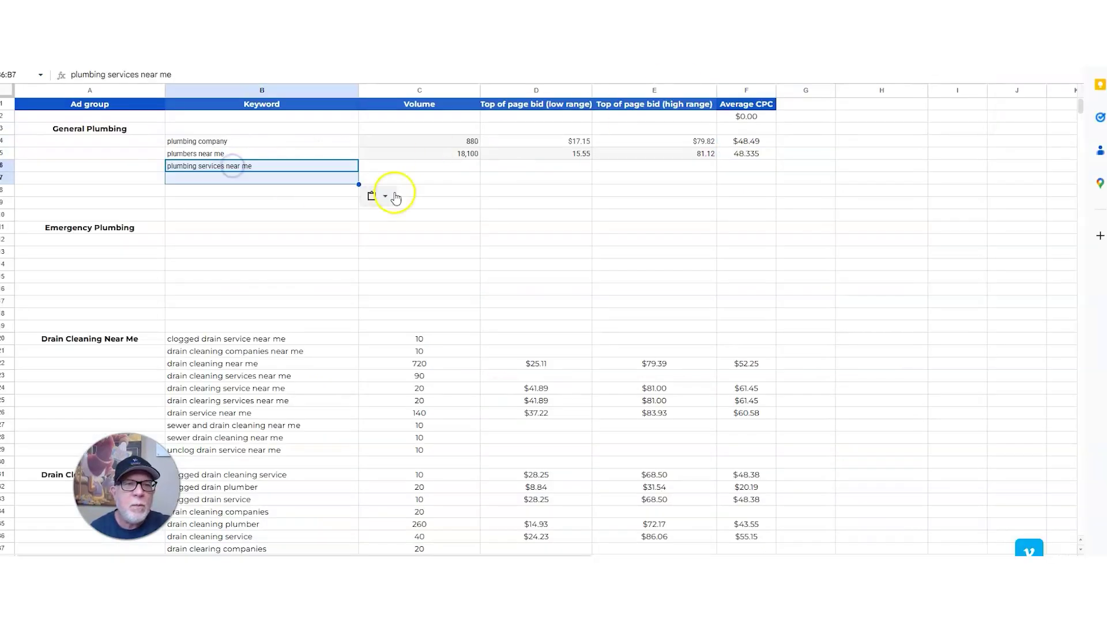
- Copy the average monthly searches of plumbing services near me, 720, from Keyword Planner into Volume cell C6 of the spreadsheet
left_click(415, 168)
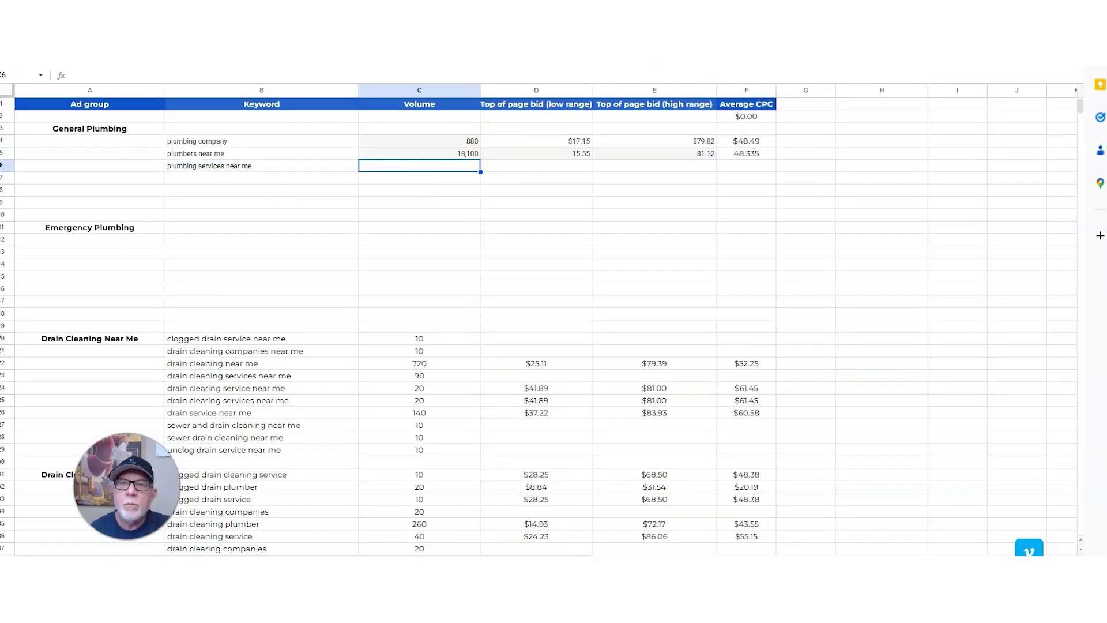
left_click(542, 64)
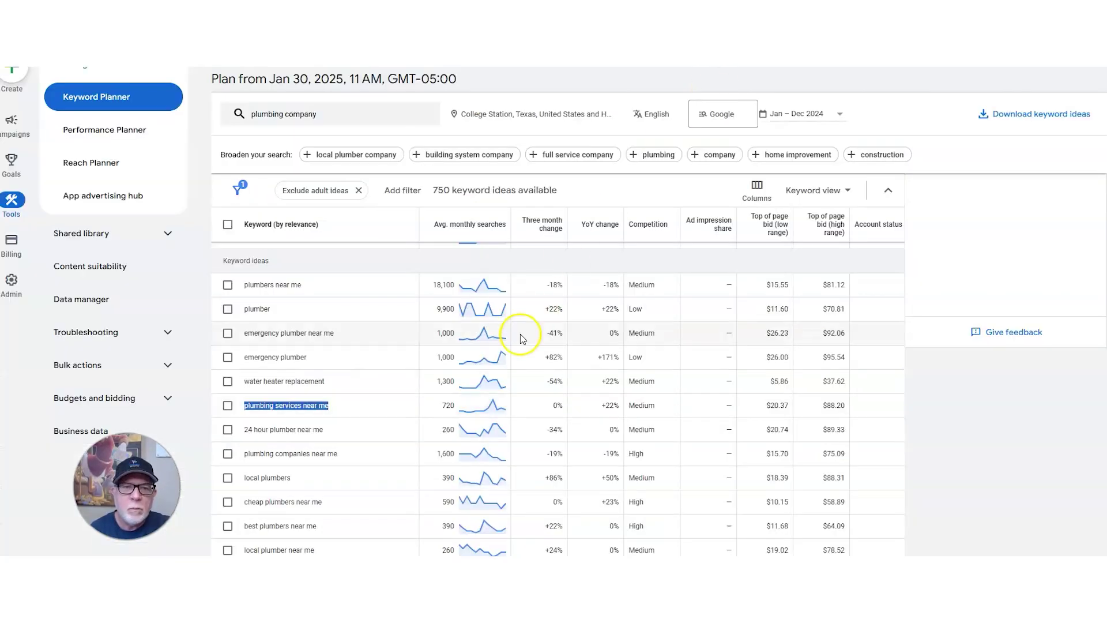
left_click(444, 406)
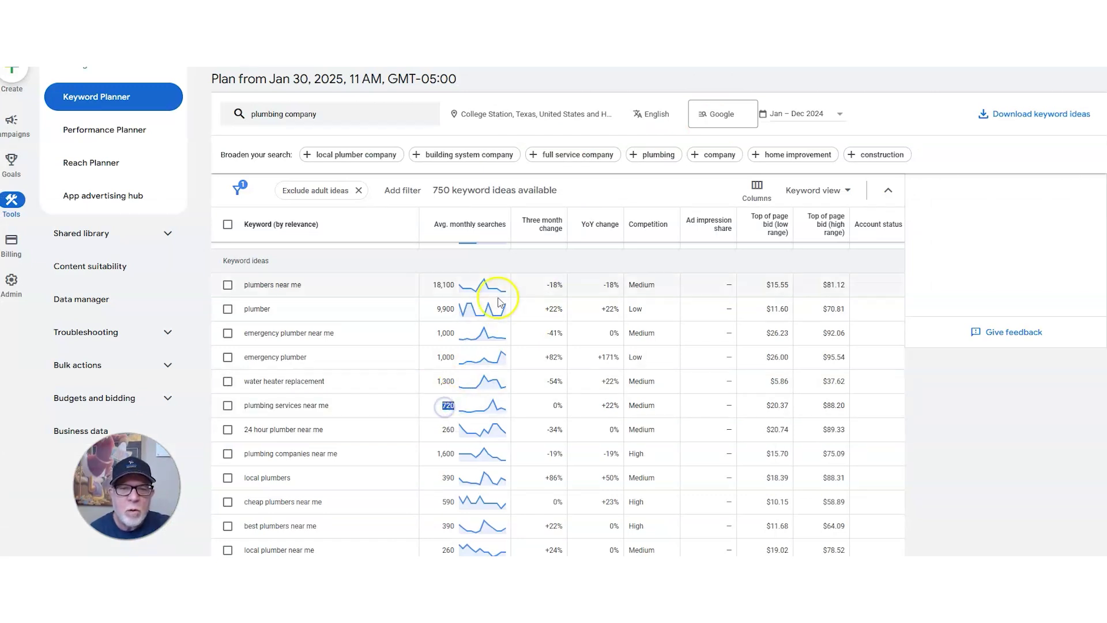
left_click(697, 95)
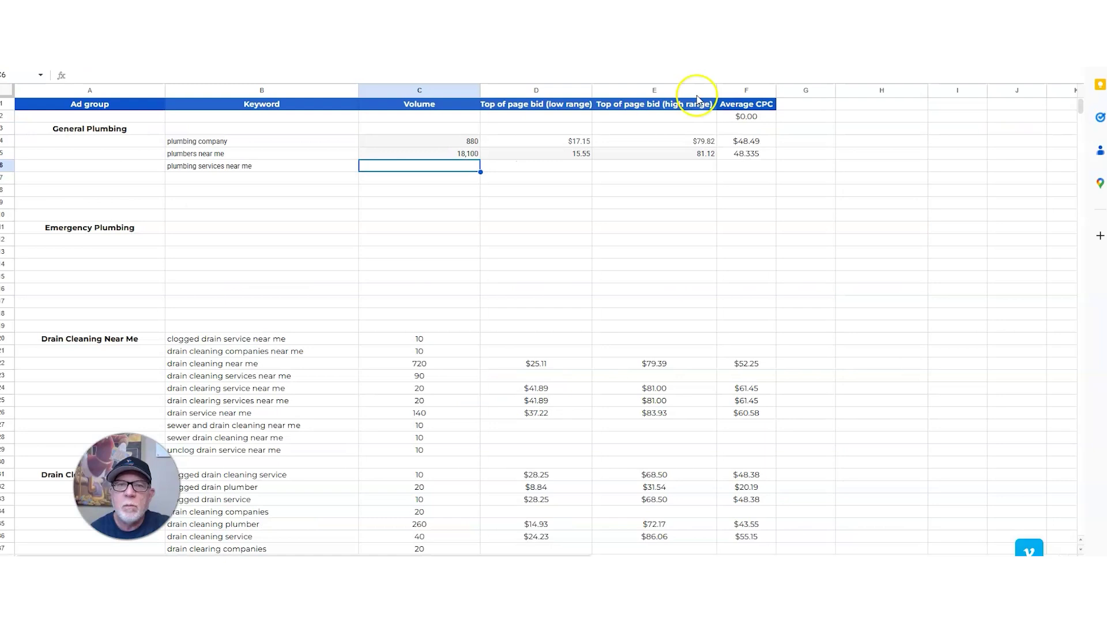
type("720")
- Copy the low-range top of page bid of plumbing services near me, 20.37, from Keyword Planner into cell D6
left_click(524, 166)
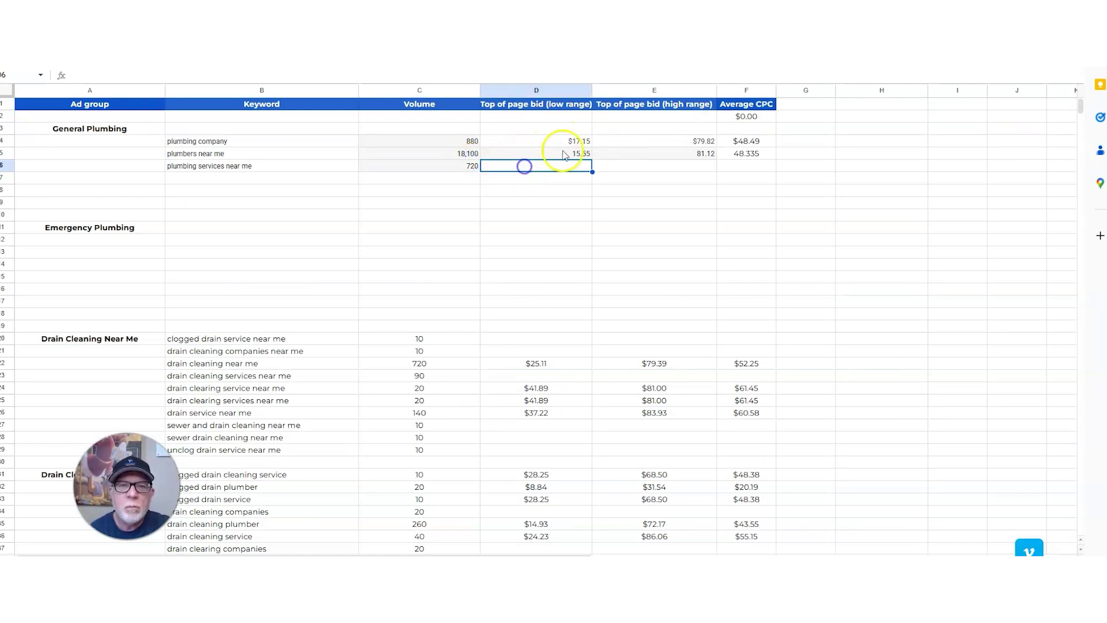
left_click(588, 64)
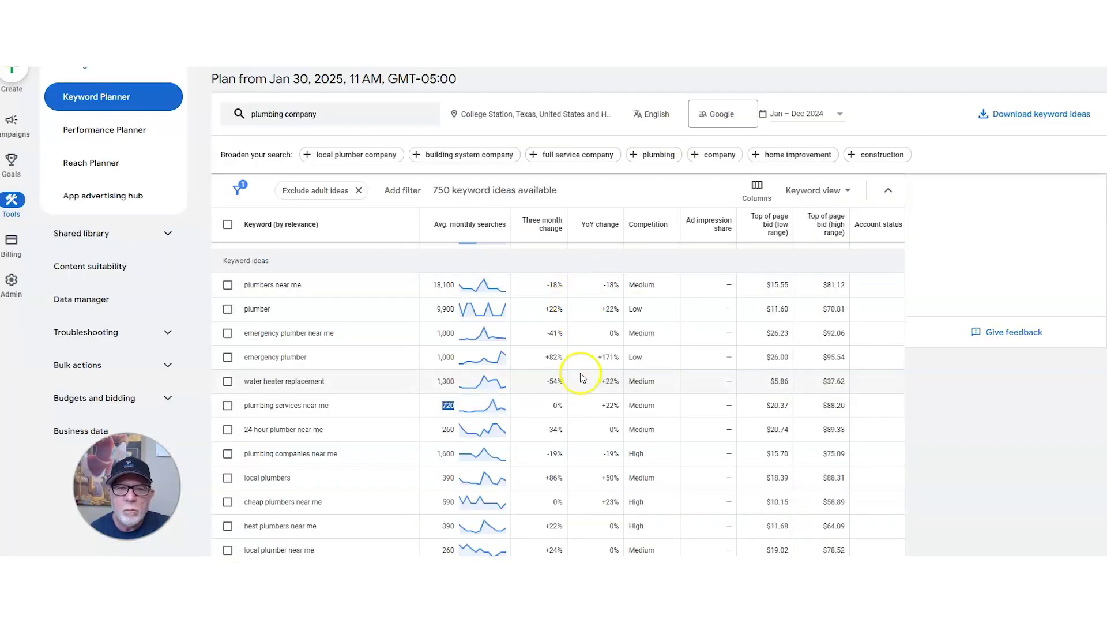
double_click(783, 406)
key("ctrl+c")
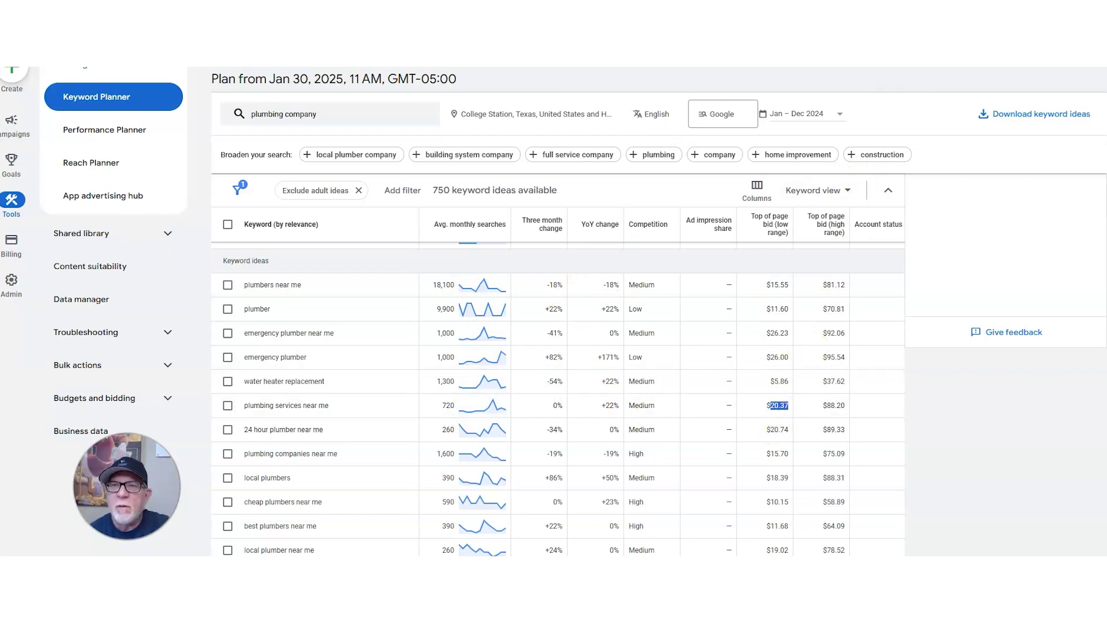
left_click(680, 66)
key("ctrl+v")
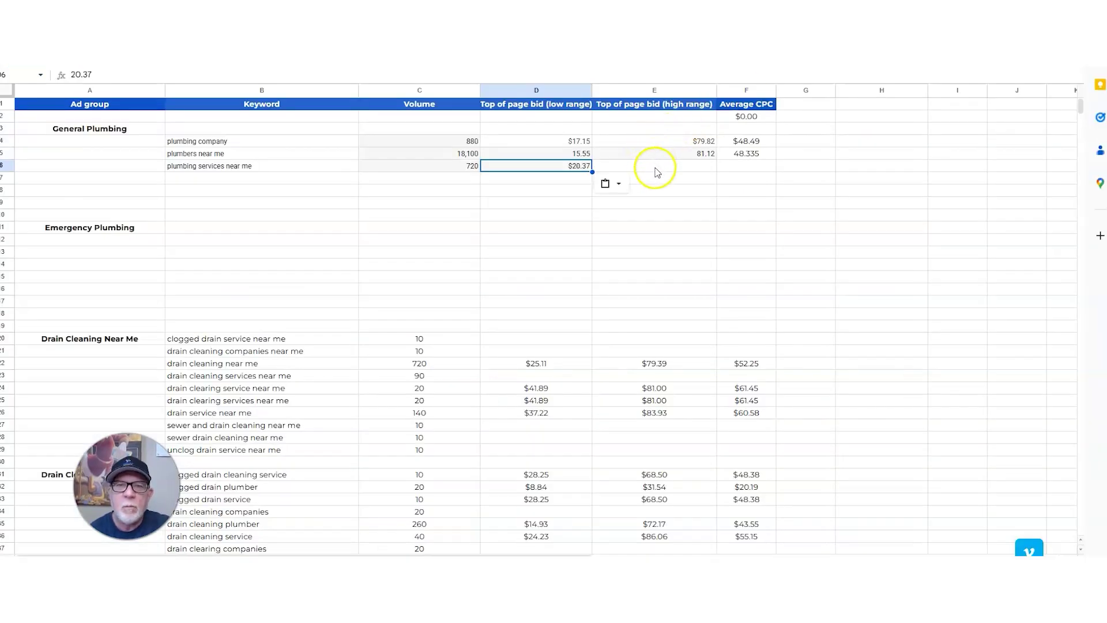
- Enter the high-range bid 88.20 in E6 for plumbing services near me, and fill the Average CPC formula from F5 to F6
left_click(654, 168)
type("88.20")
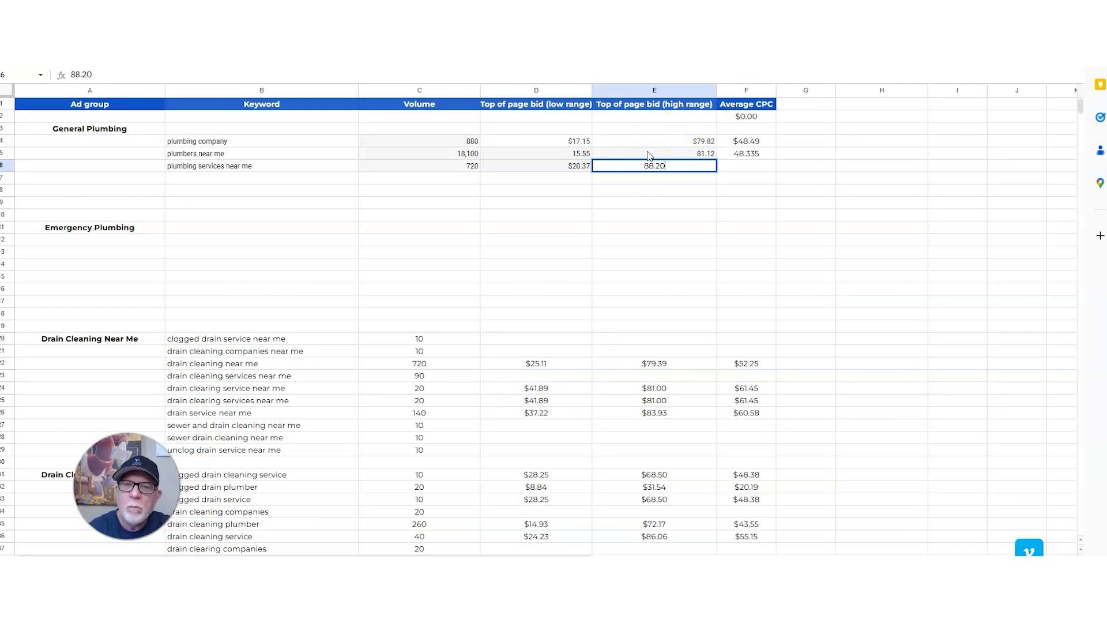
key("Tab")
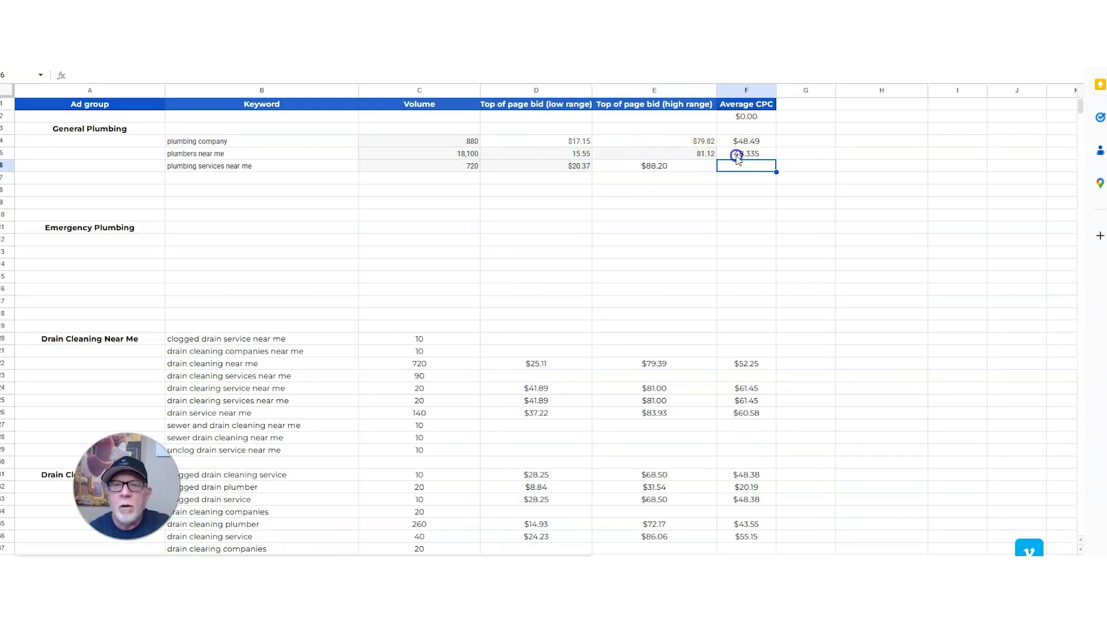
left_click(768, 154)
left_click_drag(776, 160, 749, 168)
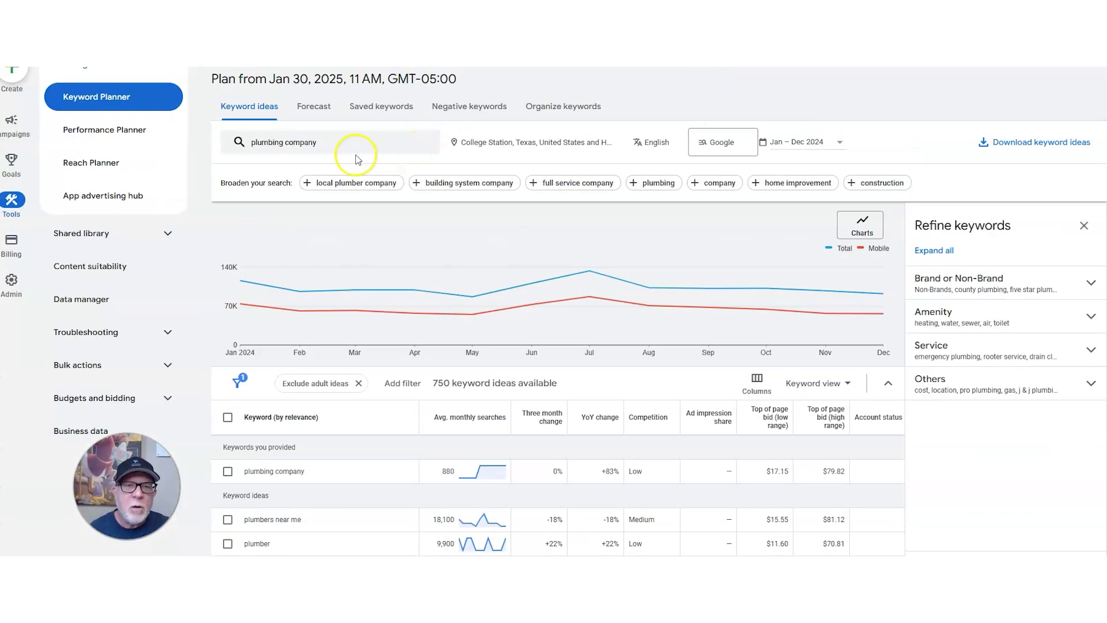
- Replace the search in Keyword Planner with "emergency plumbing" and get its keyword ideas
left_click(323, 142)
left_click(350, 201)
type("emergency")
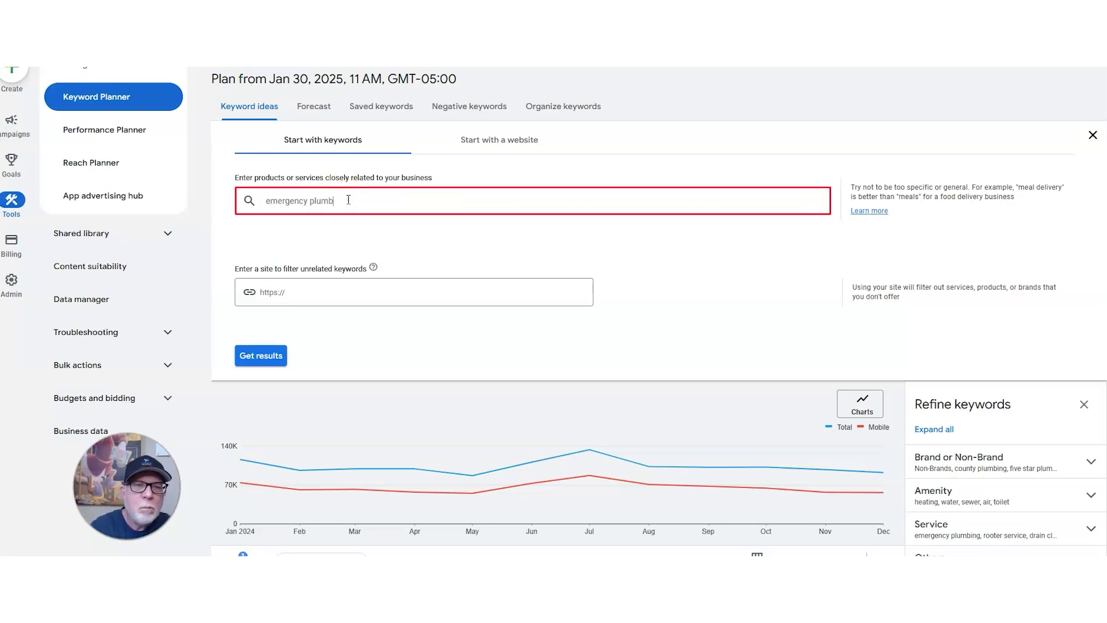
key("Return")
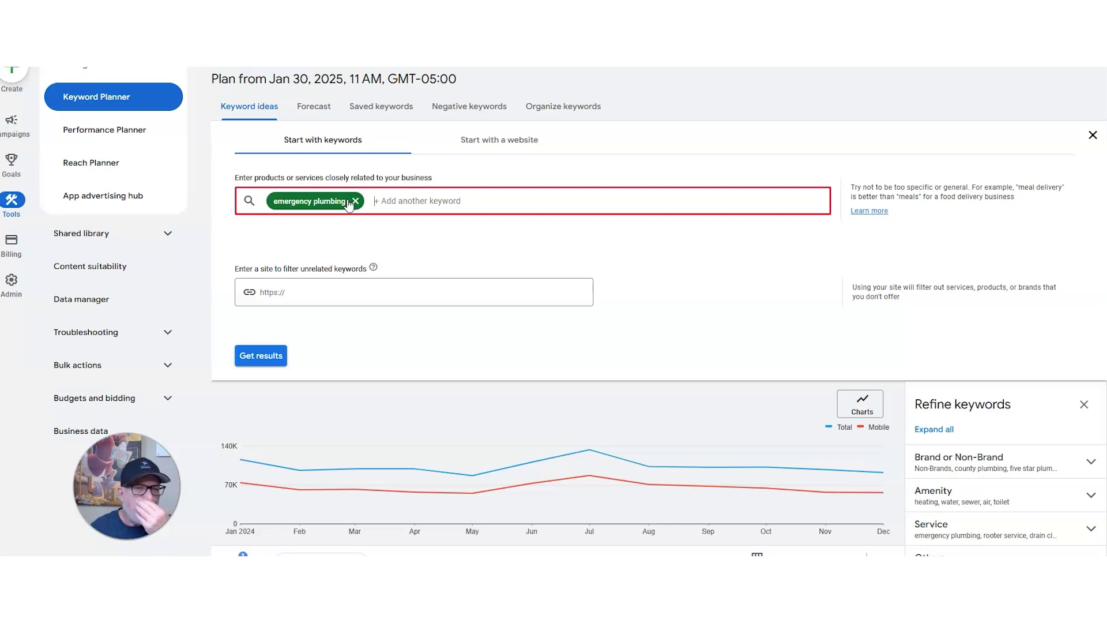
left_click(260, 355)
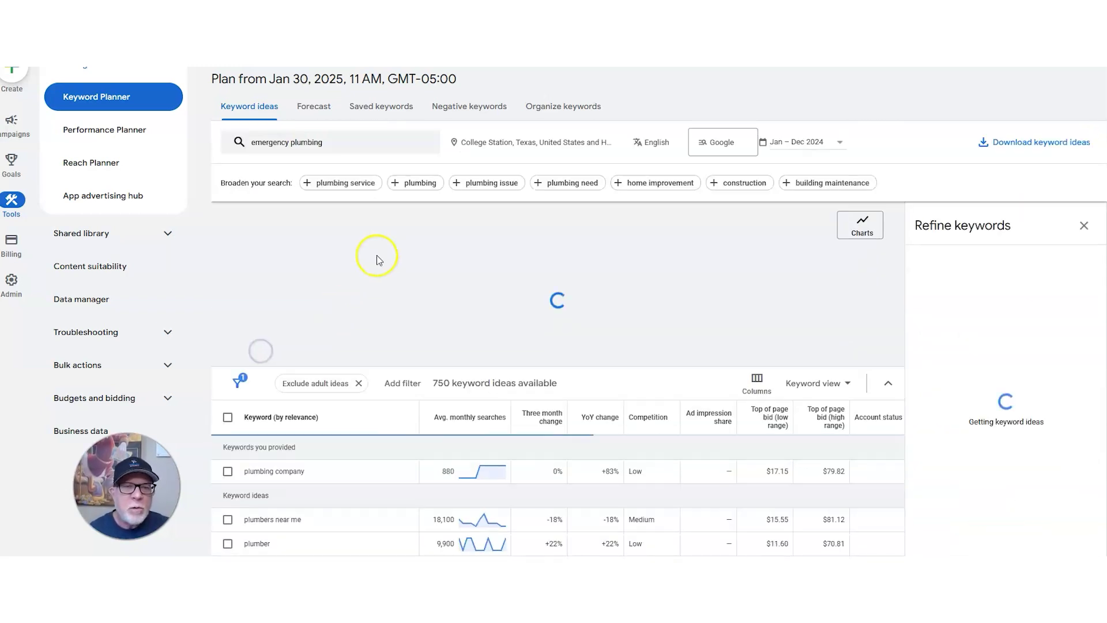
- Copy the keyword "emergency plumbing" from Keyword Planner into cell B11 of the spreadsheet, beside the Emergency Plumbing ad group
scroll(451, 257, "down", 5)
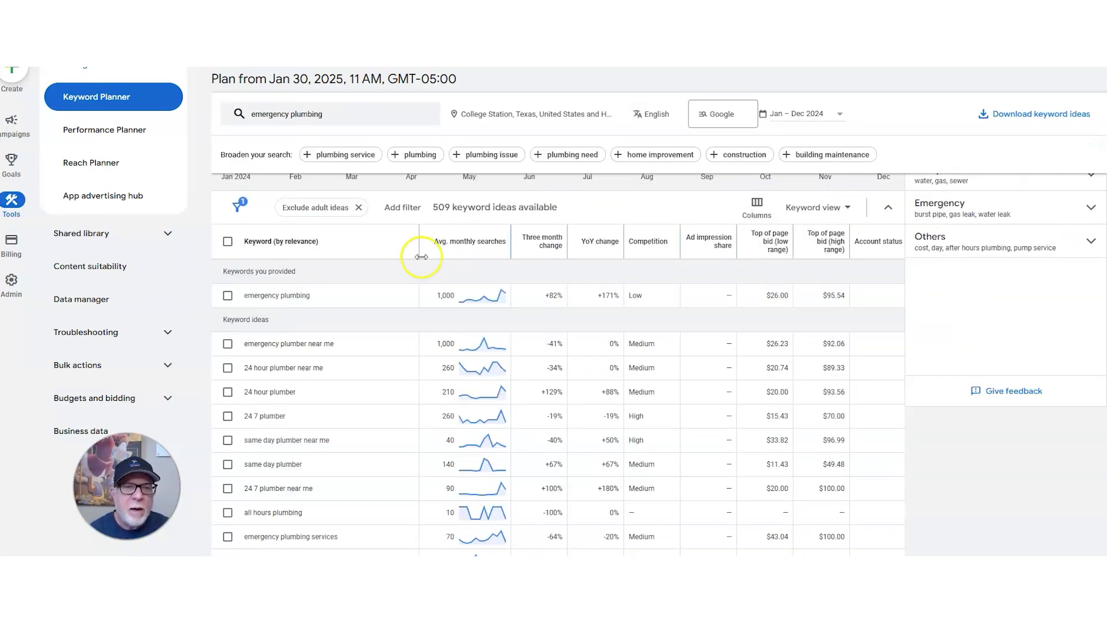
left_click_drag(311, 296, 272, 300)
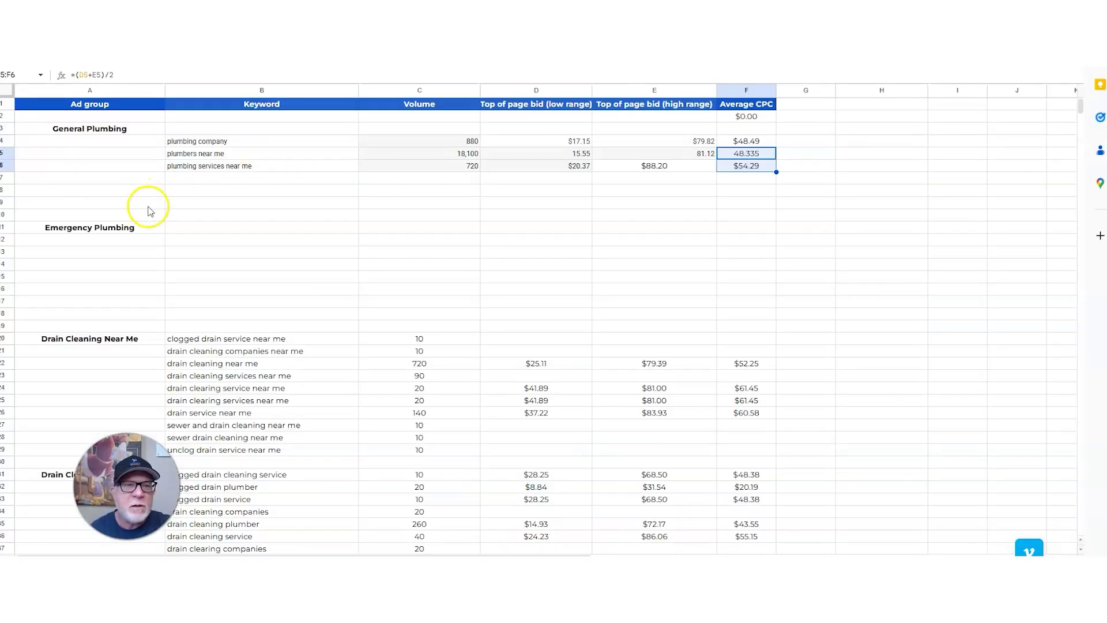
left_click(192, 226)
type("emergency plumbing")
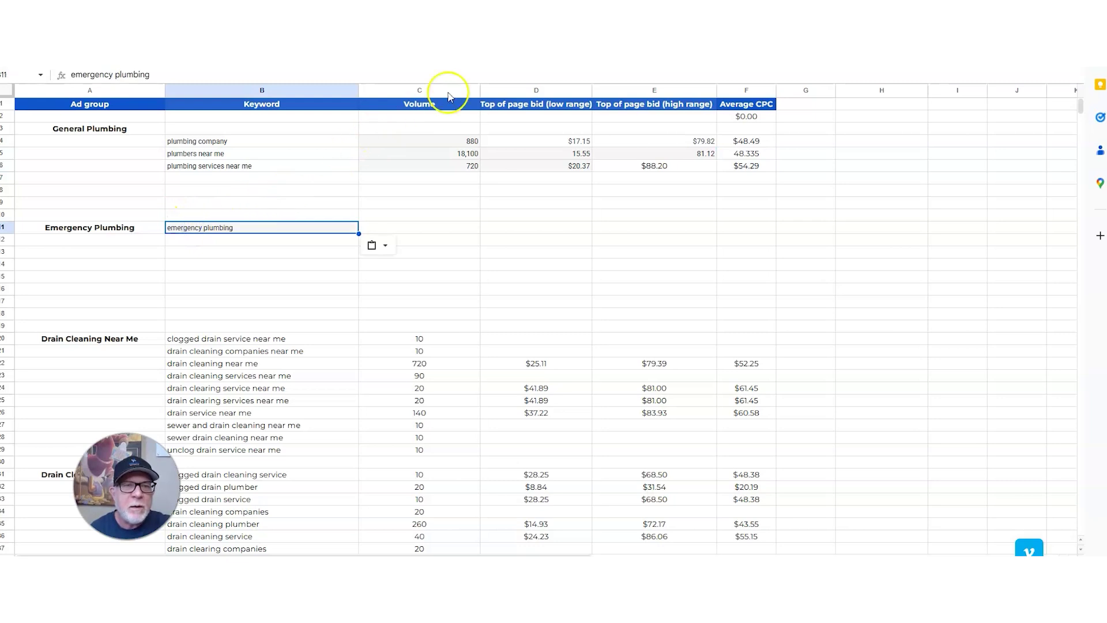
- Copy the keyword idea "emergency plumber near me" from Keyword Planner into cell B12 of the spreadsheet, below emergency plumbing
left_click(807, 6)
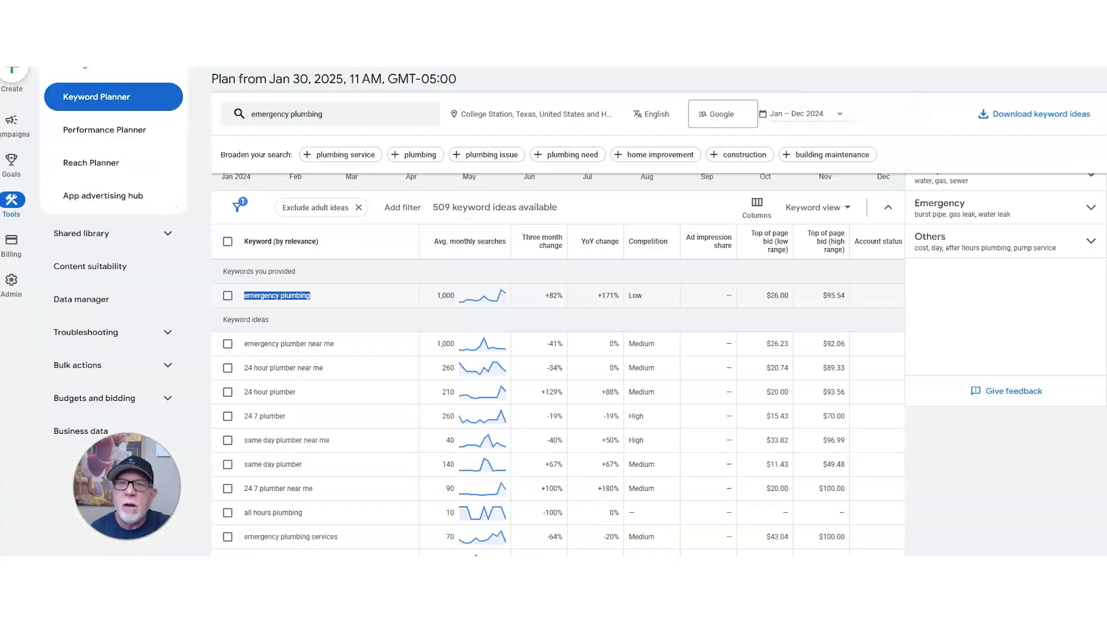
left_click(246, 344)
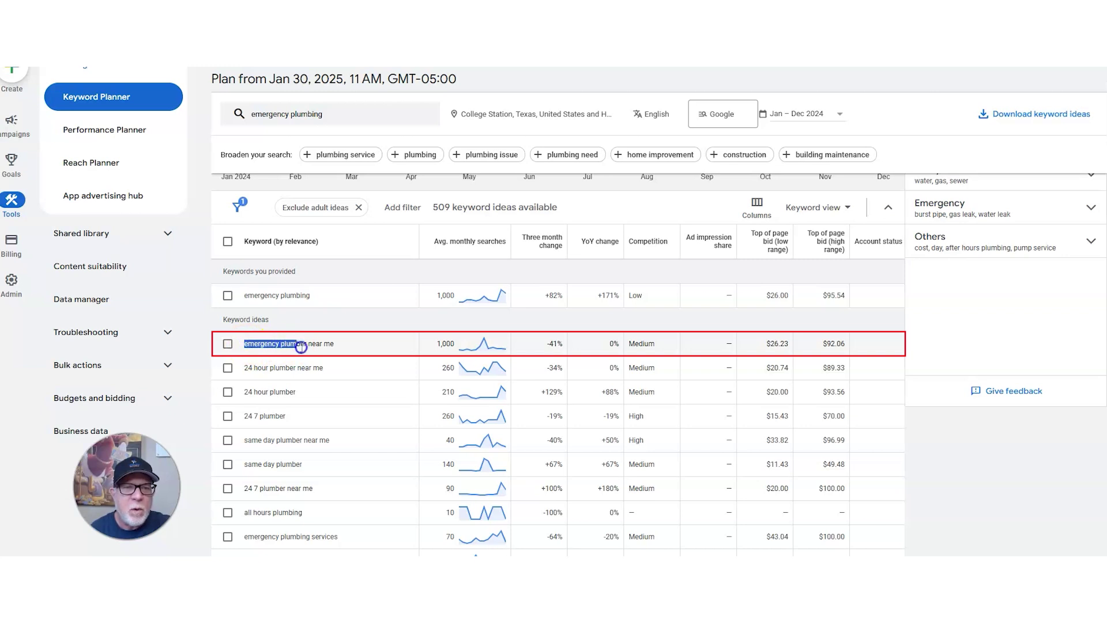
left_click(663, 5)
left_click(264, 239)
type("emergency plumber near me")
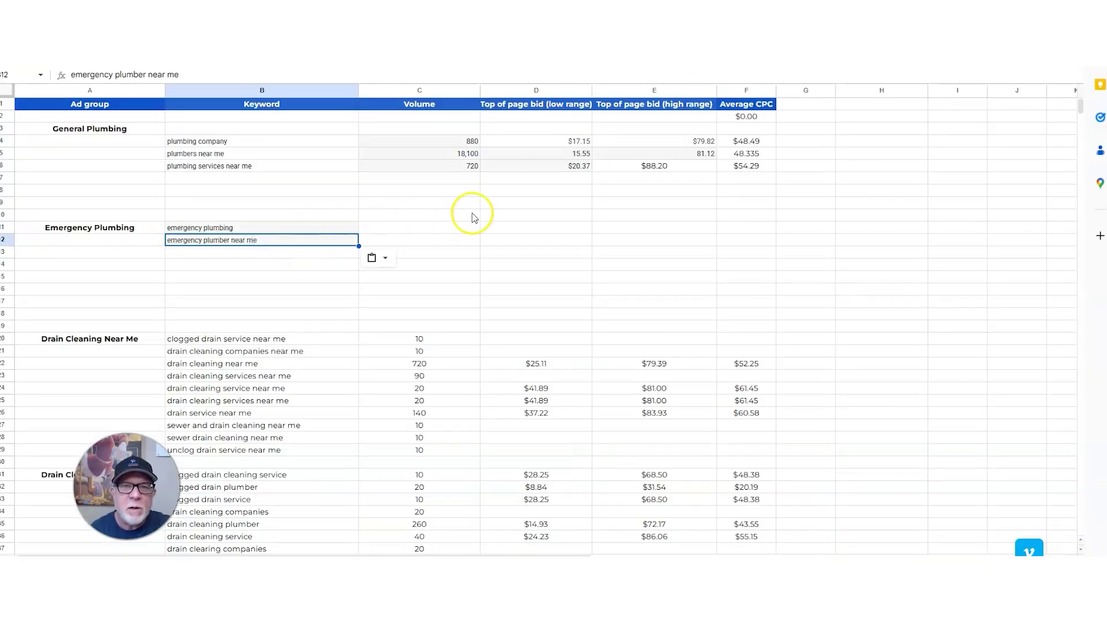
- Copy the average monthly searches of emergency plumbing, 1,000, from Keyword Planner into Volume cell C11 of the spreadsheet
left_click(452, 225)
left_click(577, 5)
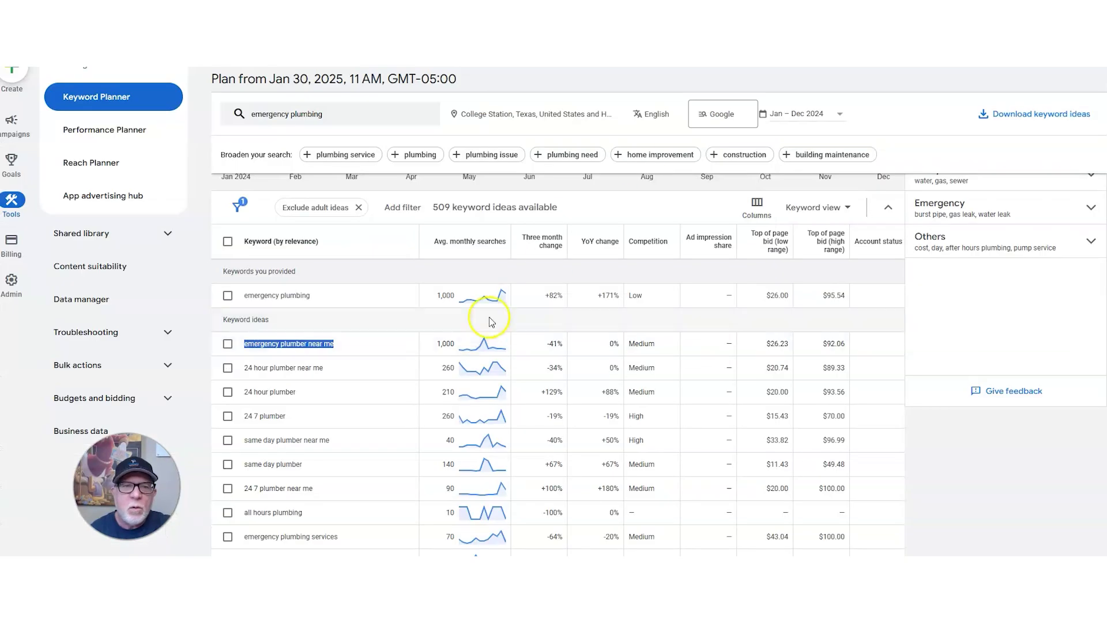
left_click_drag(436, 296, 455, 295)
key("ctrl+c")
left_click(542, 6)
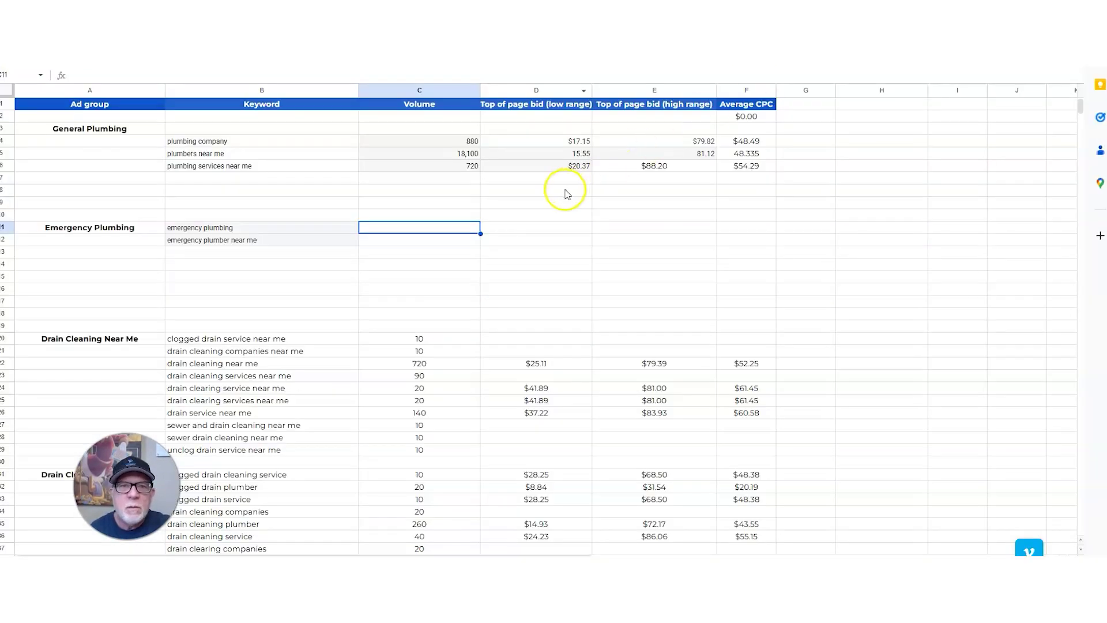
key("ctrl+v")
left_click(508, 226)
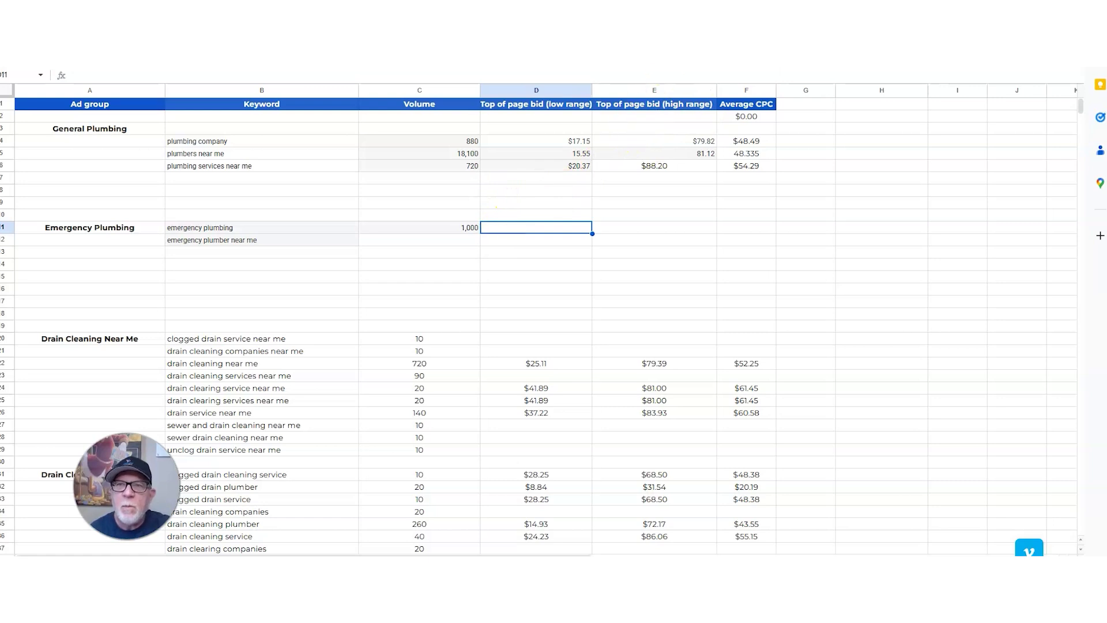
- Copy the low range top of page bid of emergency plumbing, $26.00, from Keyword Planner into cell D11 of the spreadsheet
left_click(652, 11)
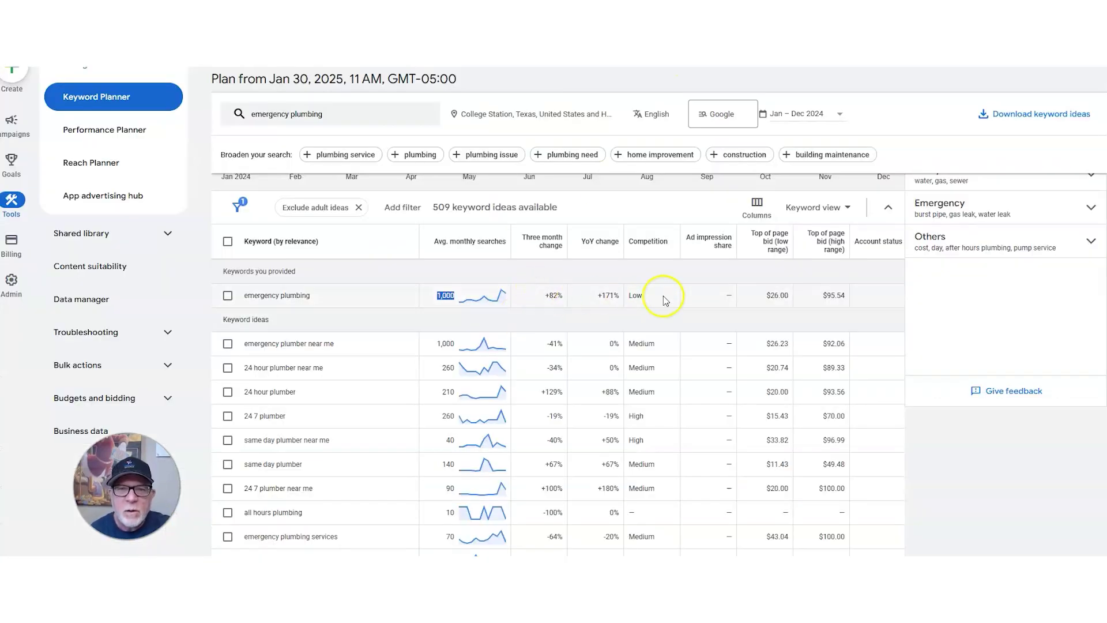
left_click(772, 294)
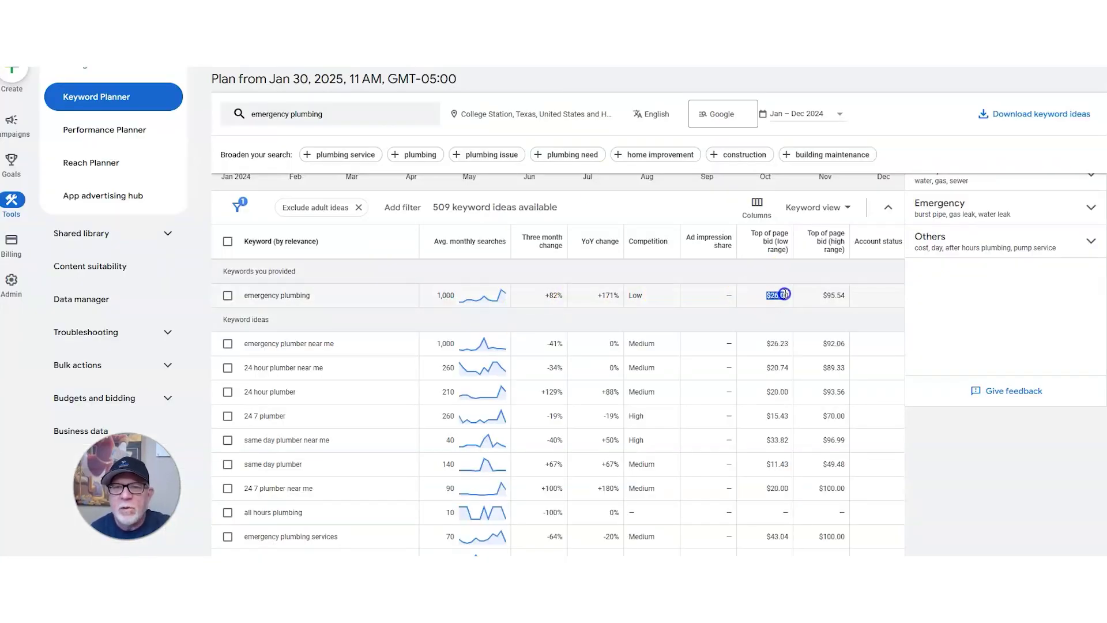
left_click(530, 12)
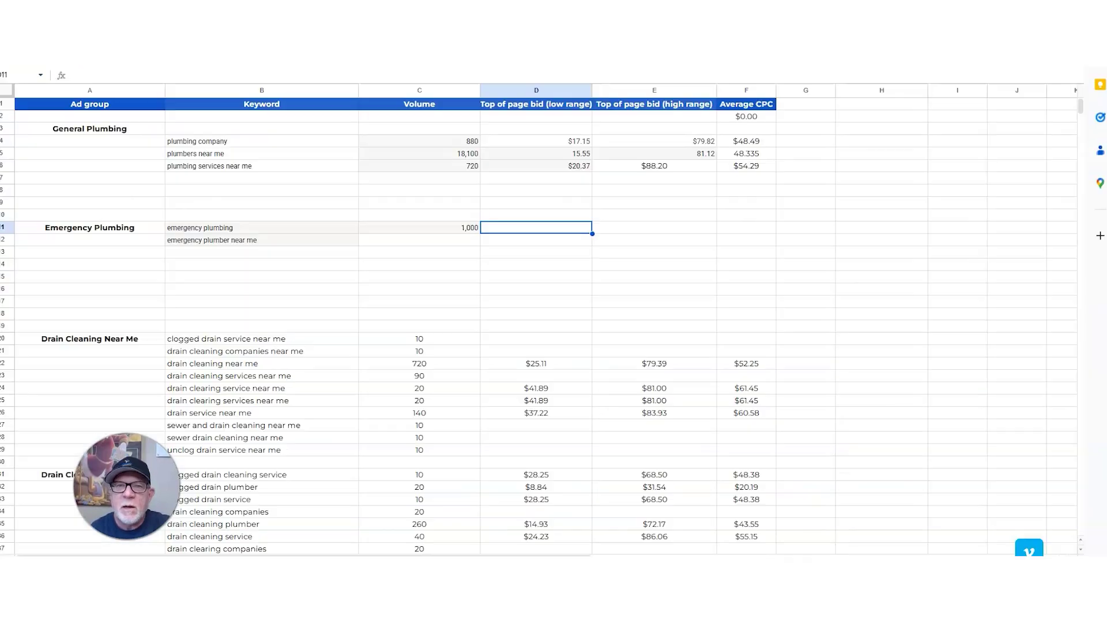
type("$26.00")
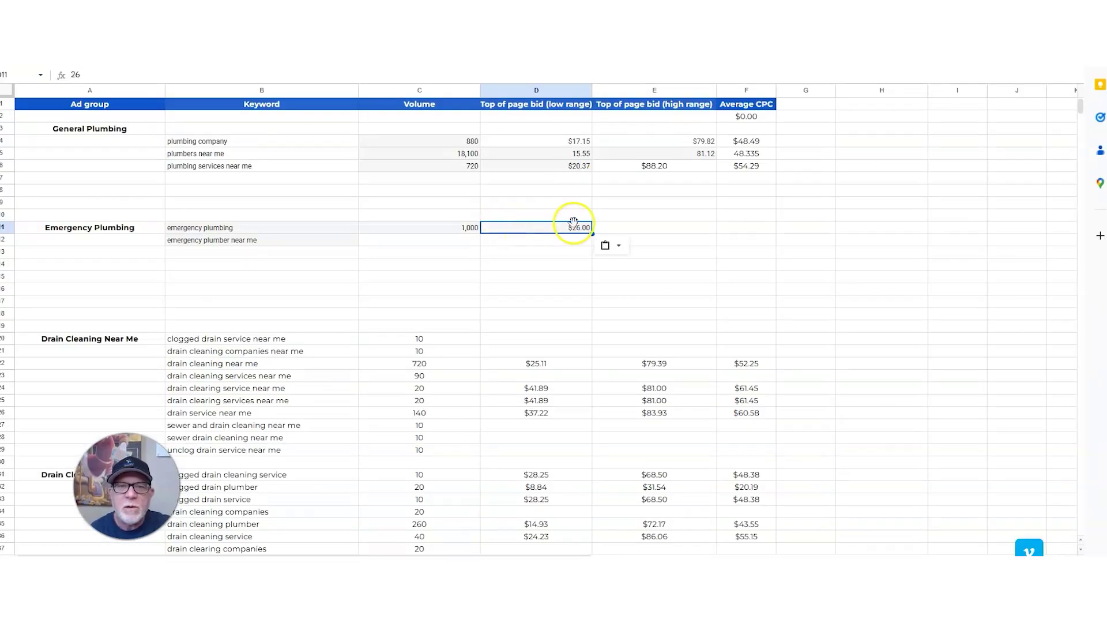
- Copy the high range top of page bid of emergency plumbing, $95.54, from Keyword Planner into cell E11 of the spreadsheet
left_click(630, 228)
left_click(461, 11)
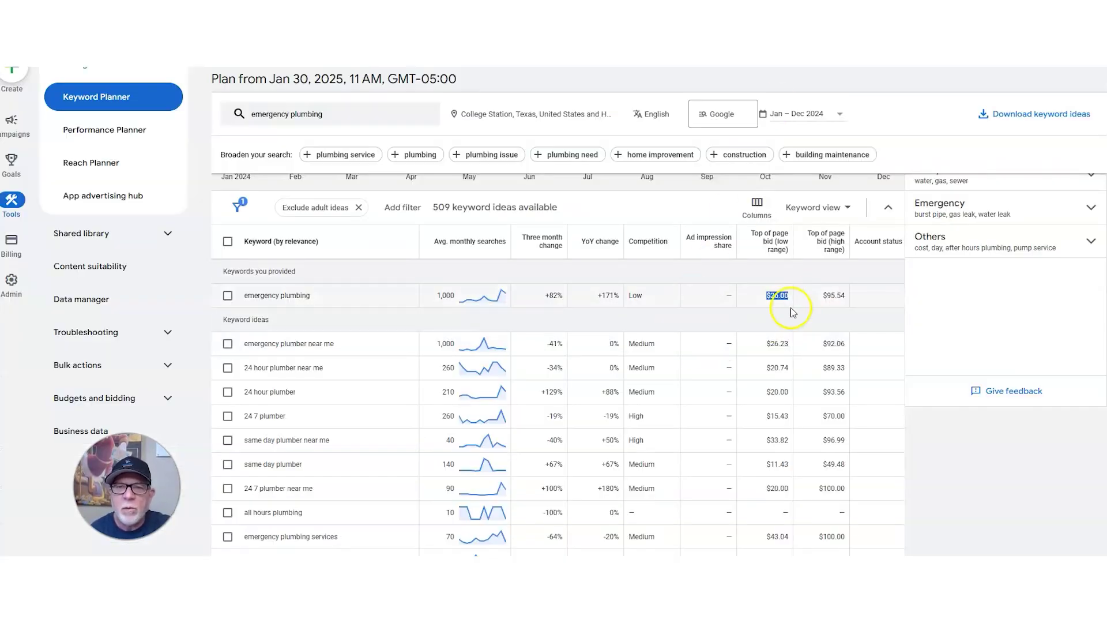
left_click(825, 293)
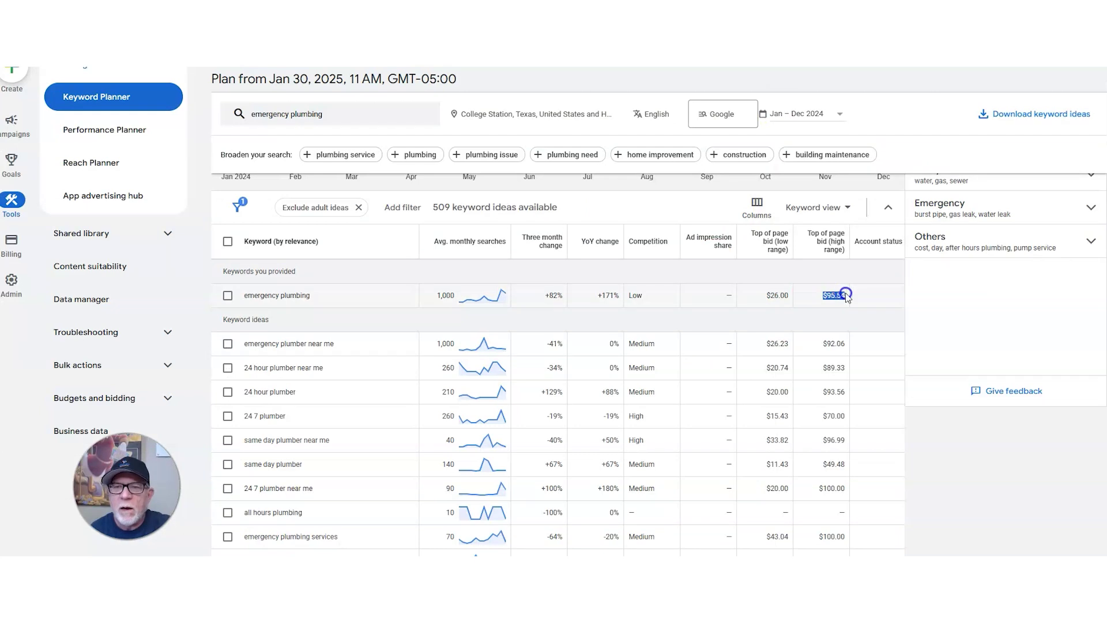
left_click(858, 34)
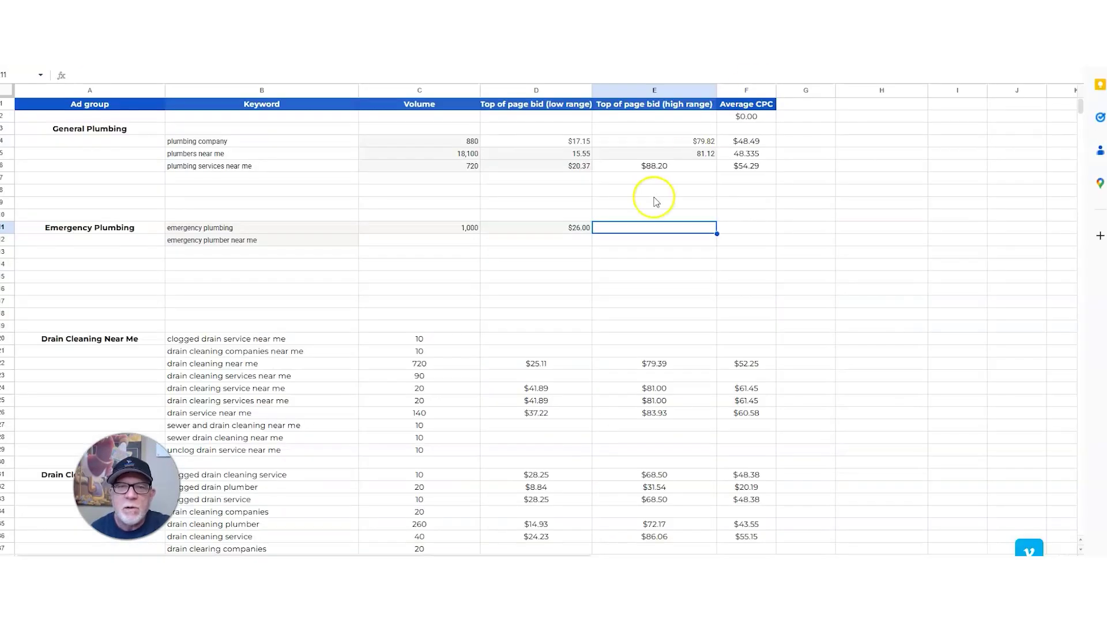
type("$95.54")
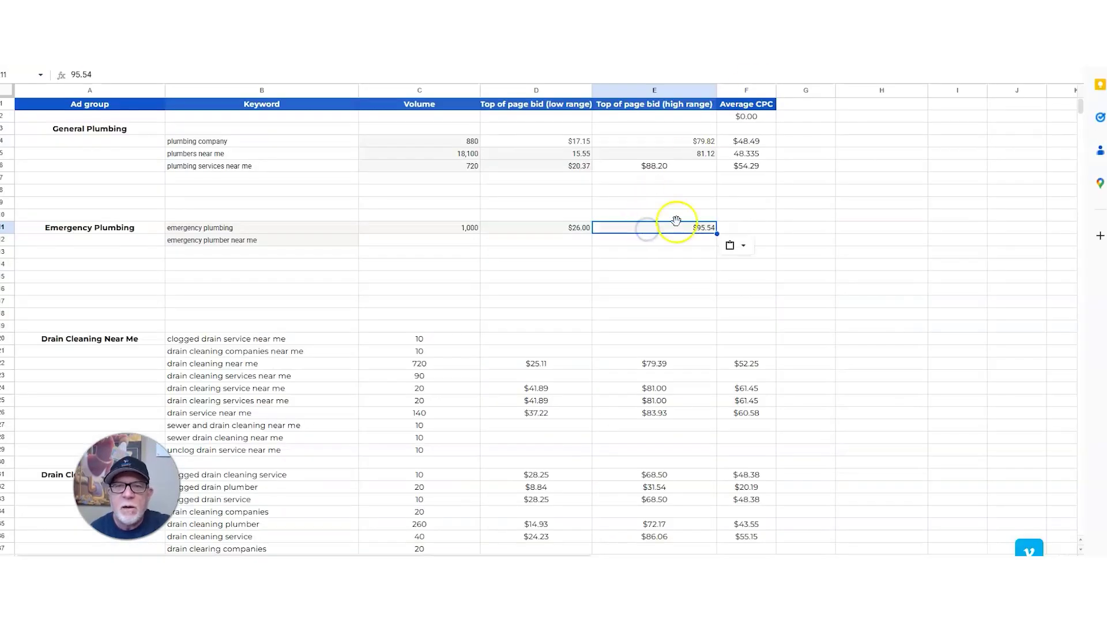
left_click(751, 167)
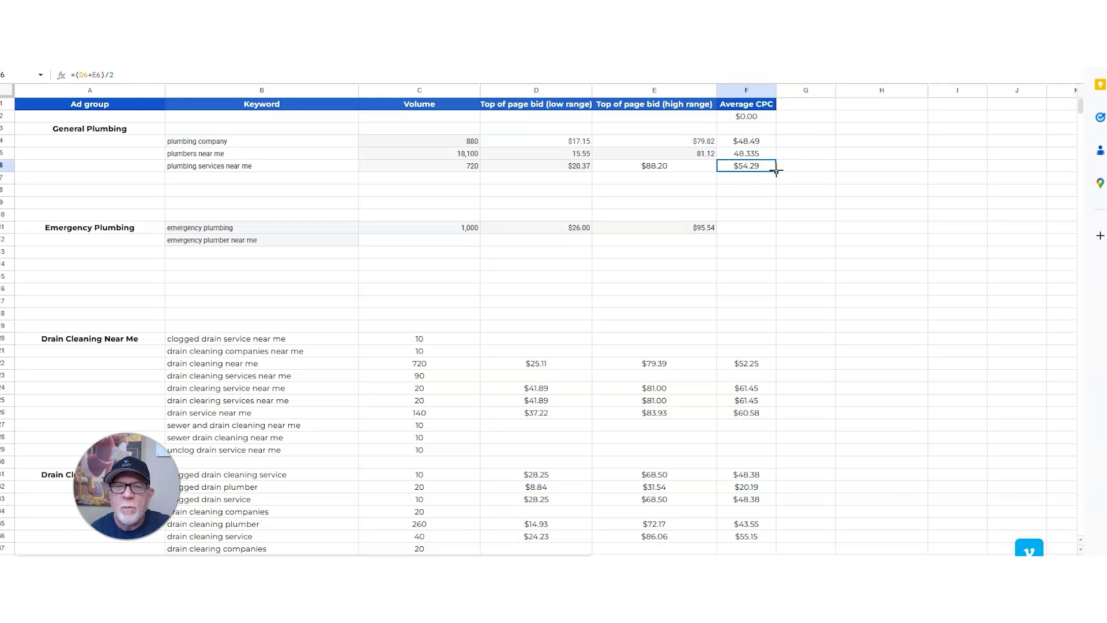
- Copy the average monthly searches of emergency plumber near me, 1,000, from Keyword Planner into Volume cell C12 of the spreadsheet
left_click(404, 241)
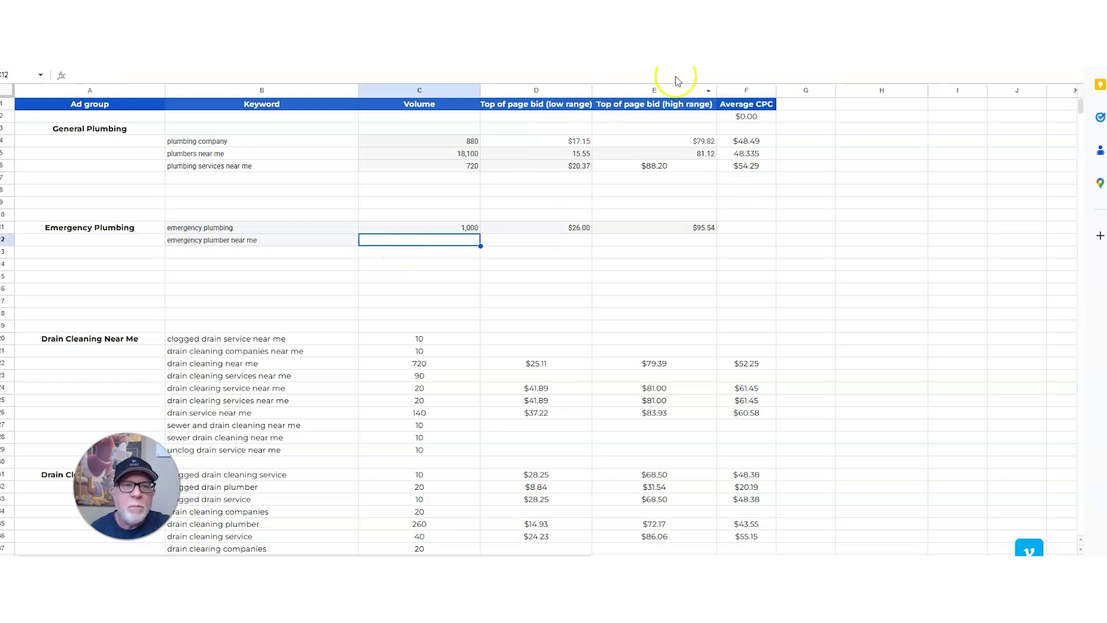
left_click(455, 68)
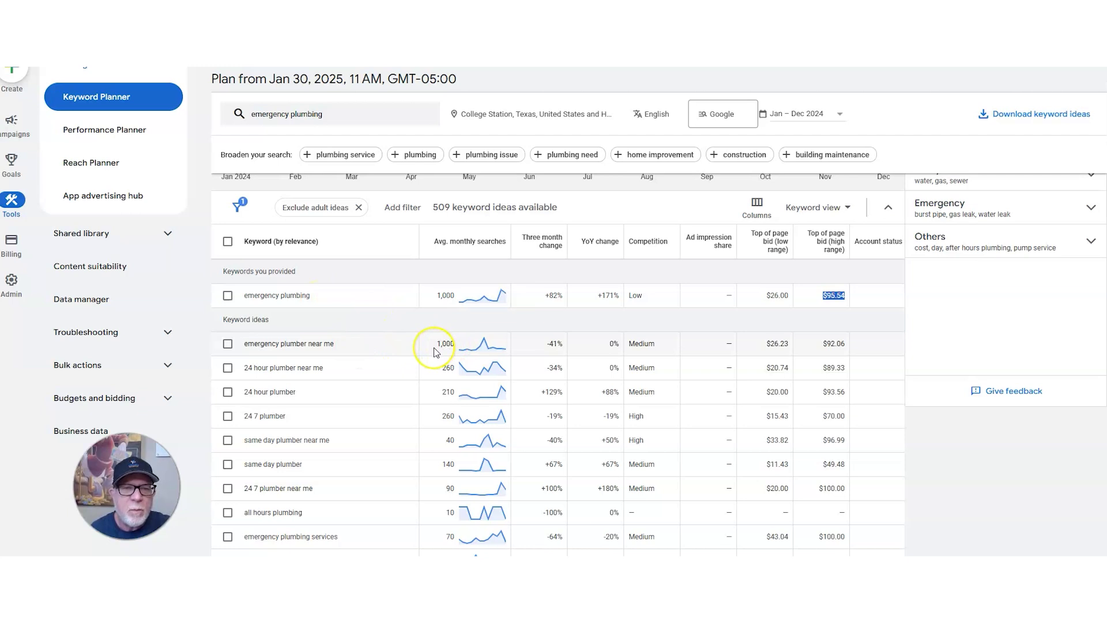
left_click(337, 351)
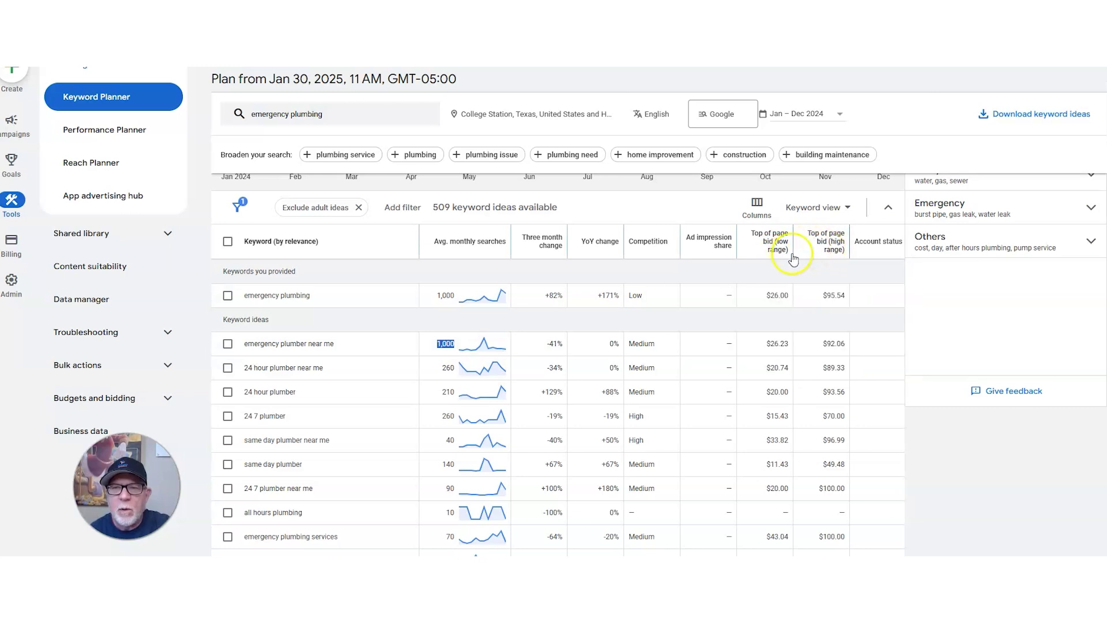
left_click(751, 68)
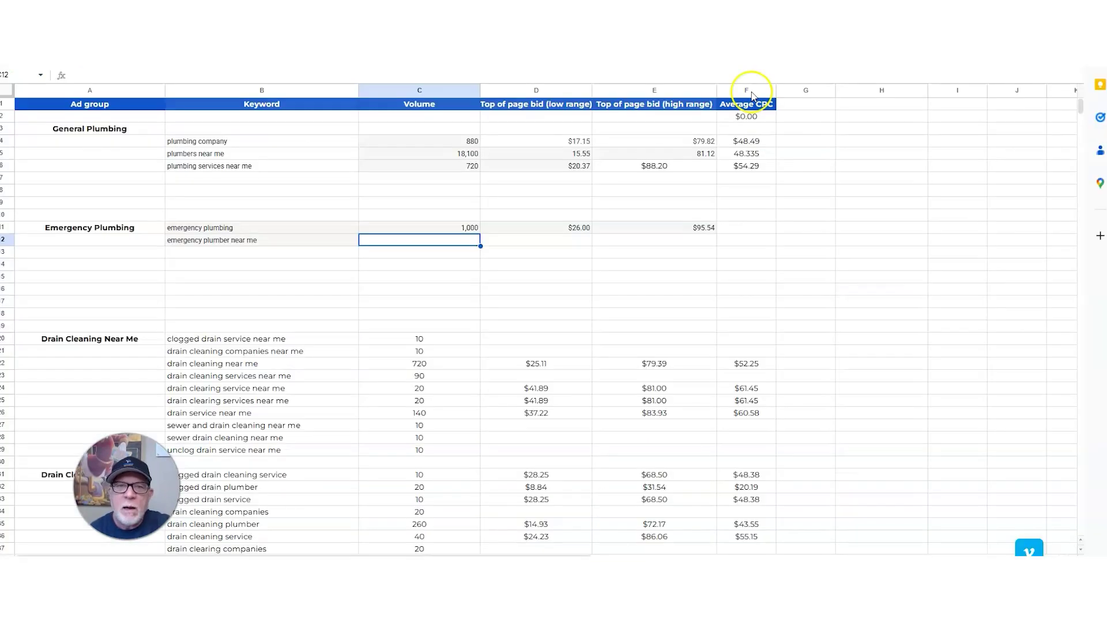
- Copy the low range bid of emergency plumber near me, $26.23, from Keyword Planner into cell D12 of the spreadsheet
left_click(527, 244)
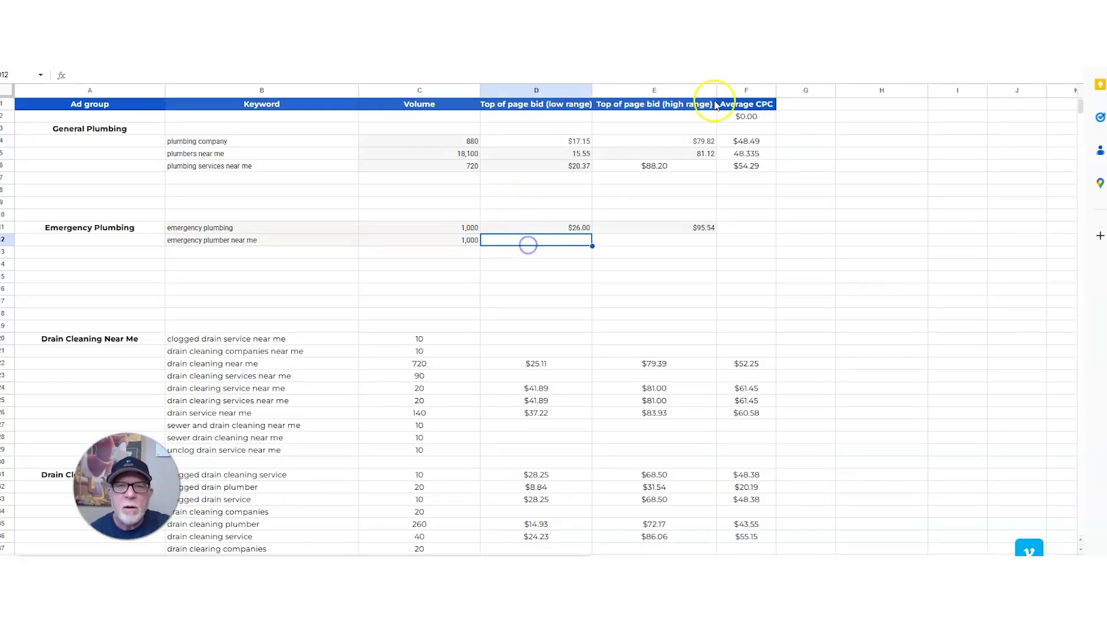
left_click(744, 68)
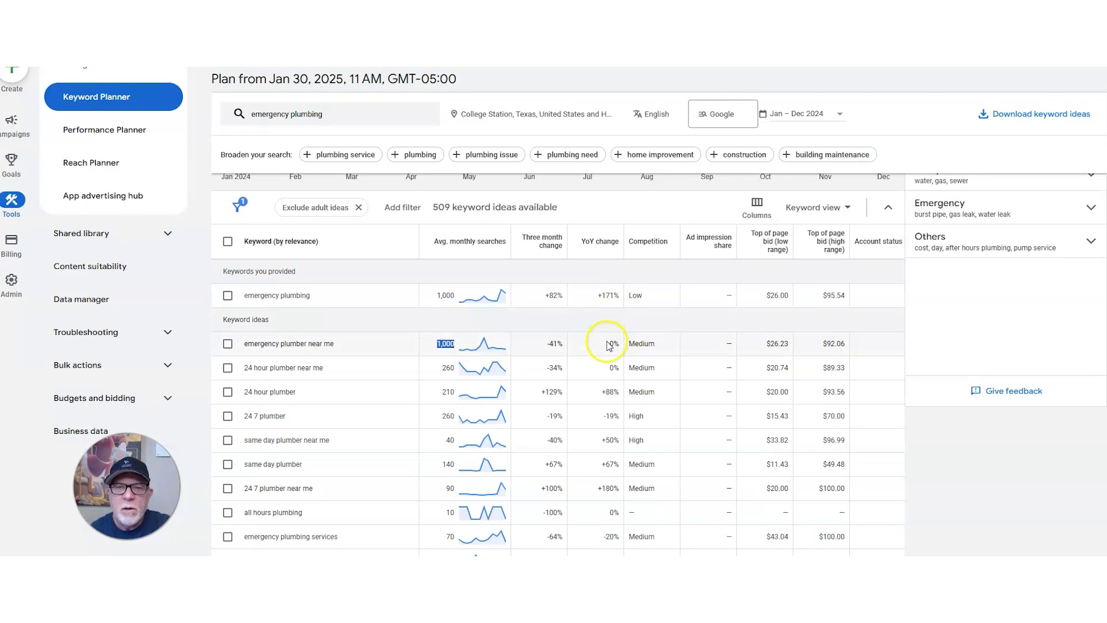
double_click(781, 343)
key("ctrl+c")
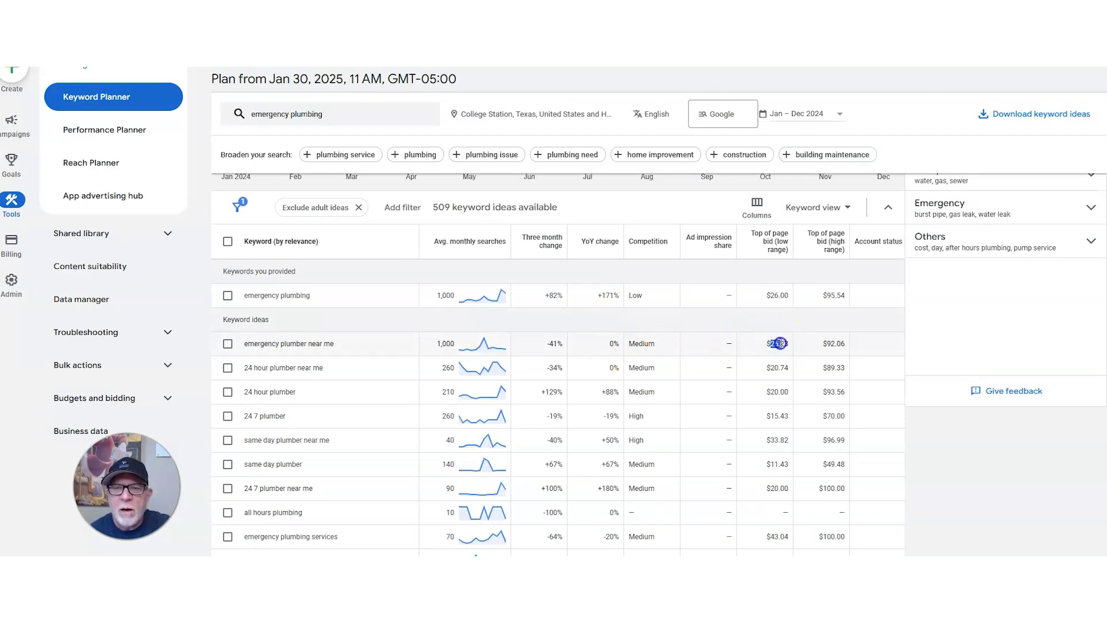
left_click(871, 57)
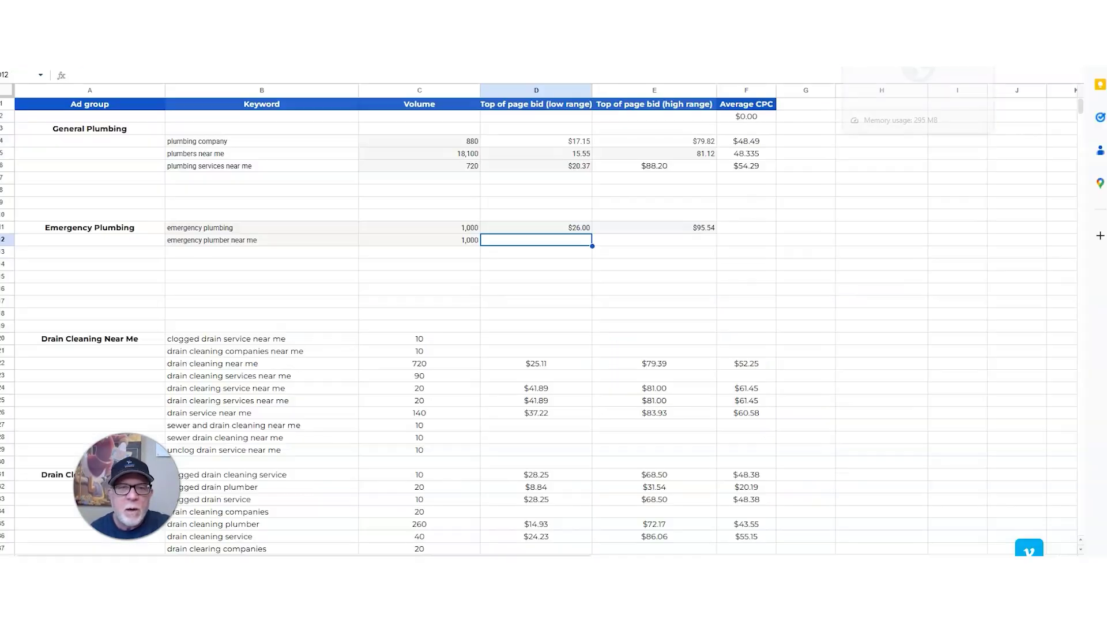
key("ctrl+v")
- Copy the high range bid of emergency plumber near me, $92.06, from Keyword Planner into cell E12 of the spreadsheet
left_click(636, 245)
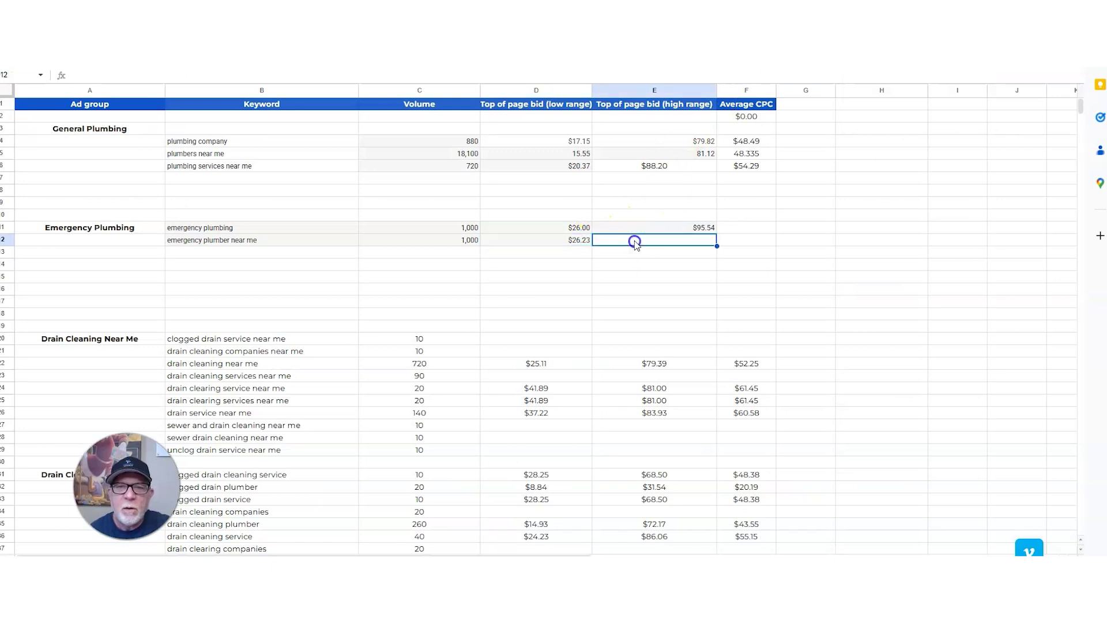
left_click(870, 57)
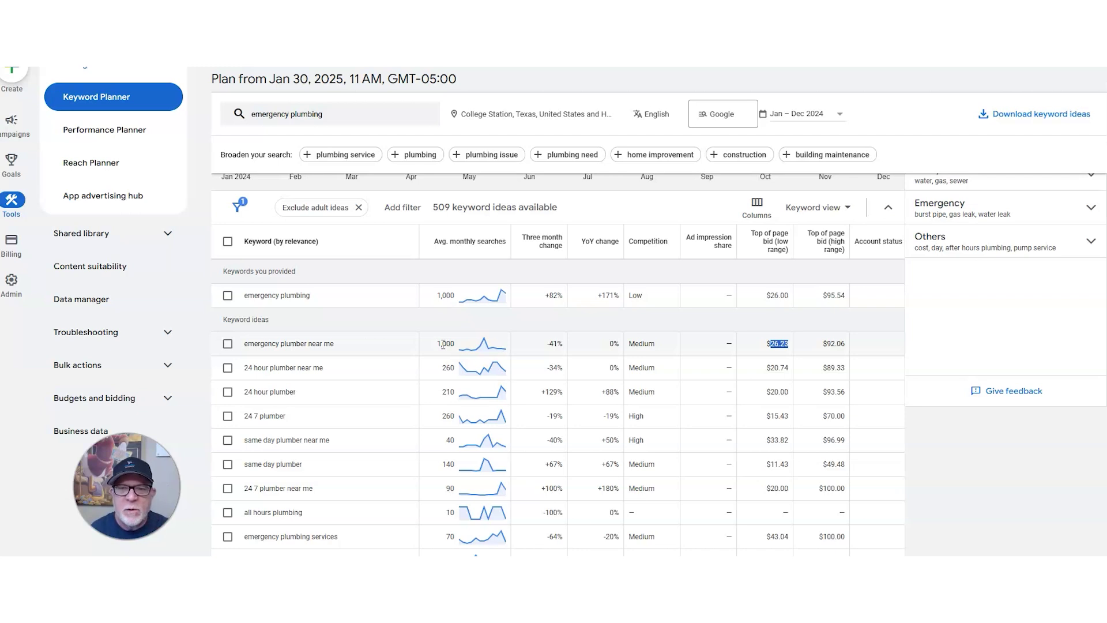
double_click(835, 343)
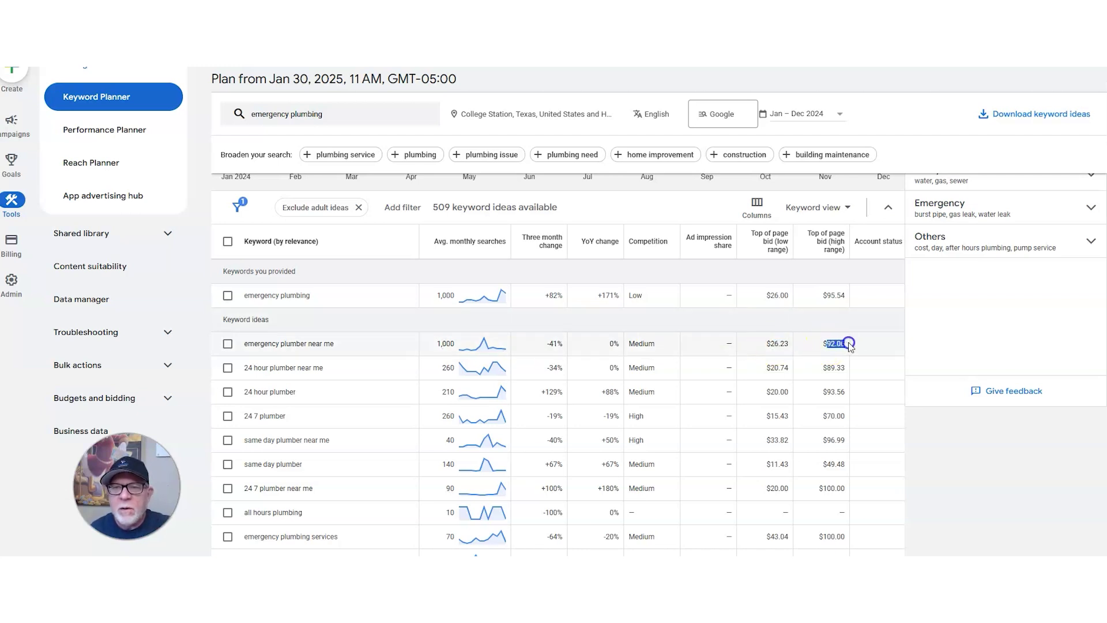
left_click(798, 58)
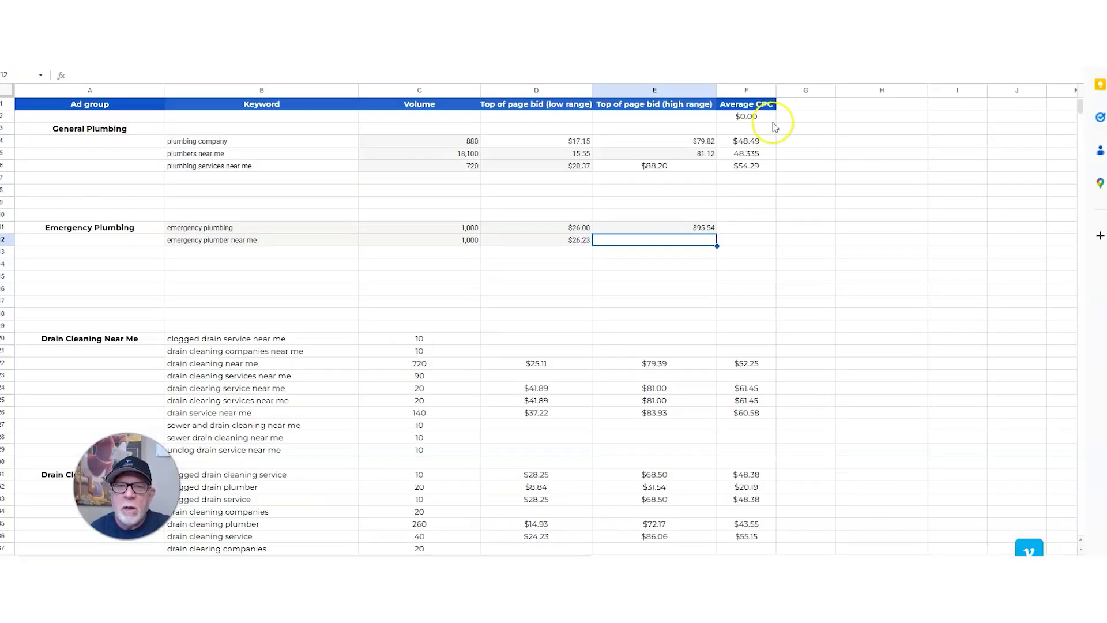
type("$92.06")
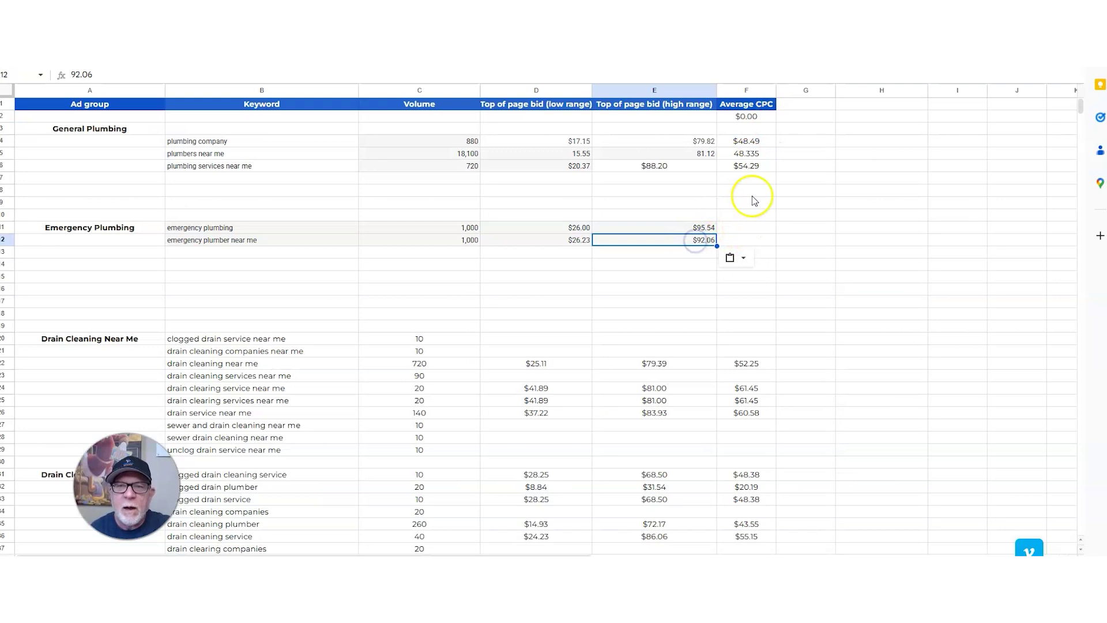
- Fill the Average CPC formula from F6 down to F12 and clear it from the blank rows F7:F10
left_click(749, 166)
left_click_drag(776, 183, 773, 239)
left_click_drag(749, 178, 750, 212)
key("Delete")
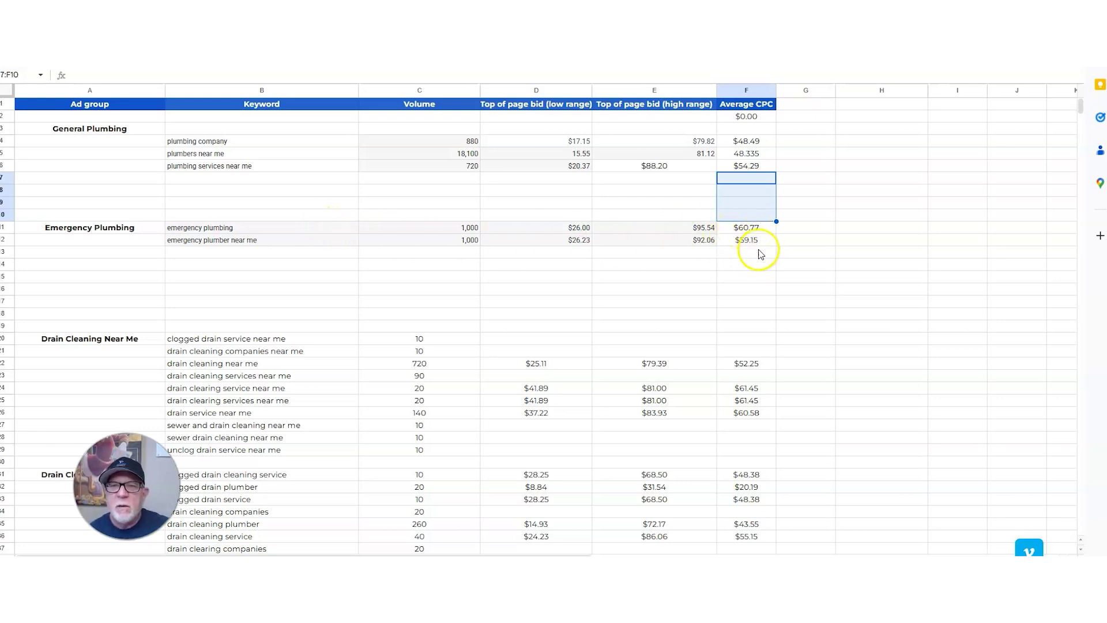
left_click(752, 263)
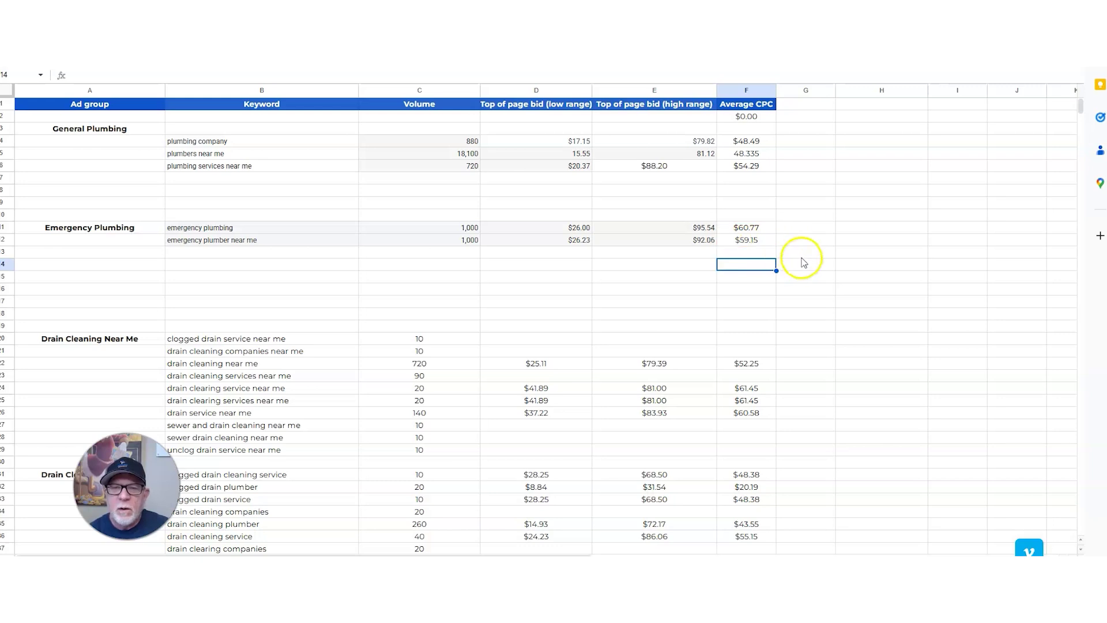
- Replace the overall average CPC formula in cell F102 with an AVERAGE of F4:F101 to include the plumbing ad groups
scroll(803, 265, "down", 15)
left_click(777, 359)
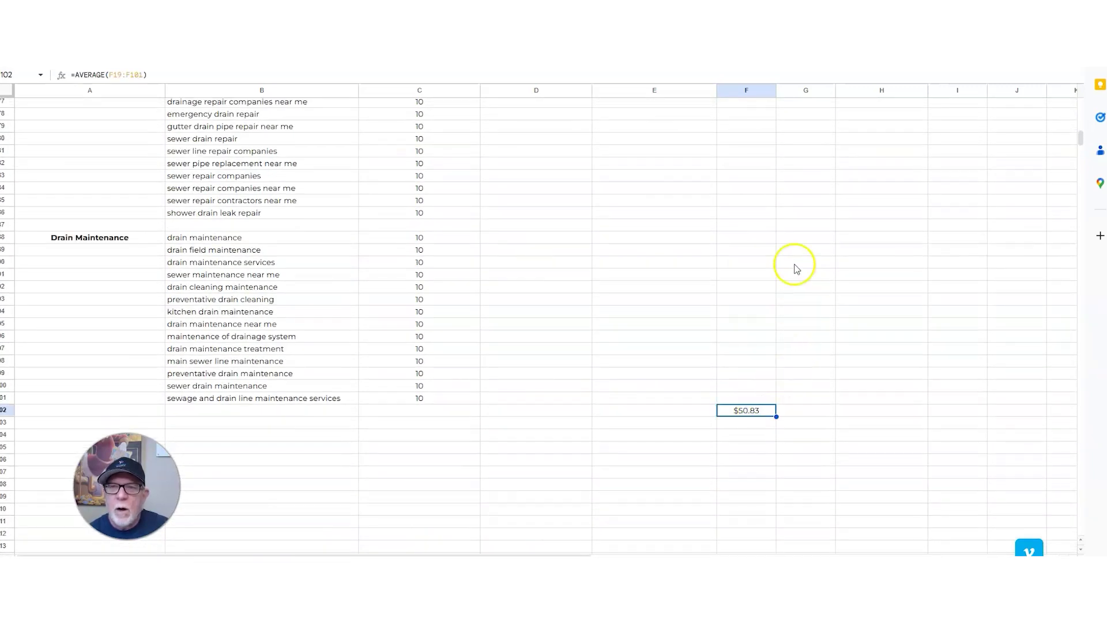
left_click(759, 75)
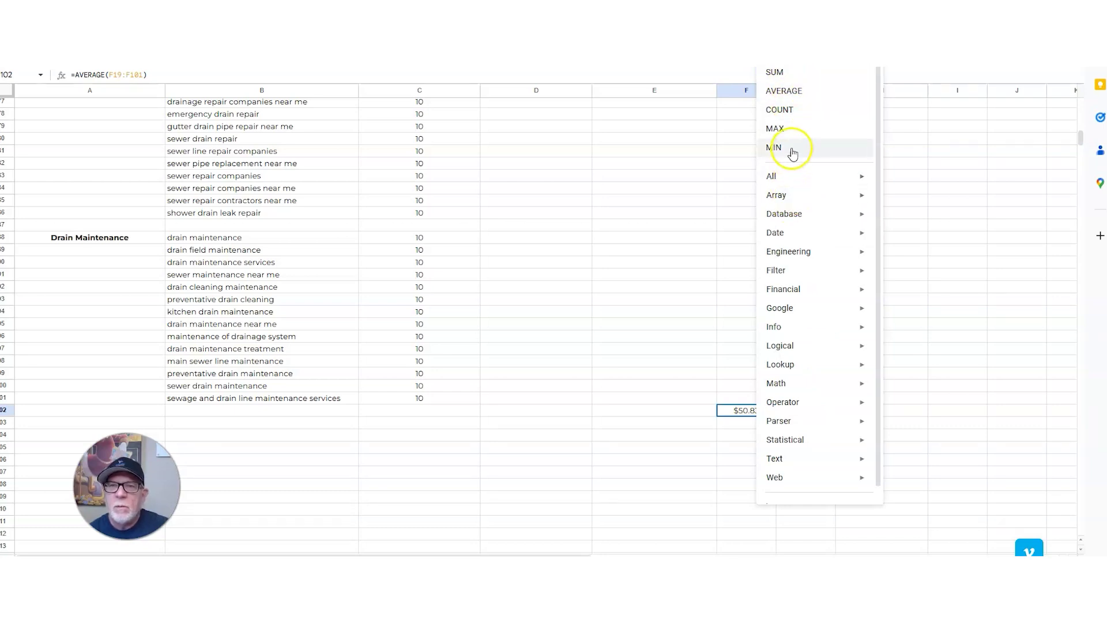
left_click(793, 91)
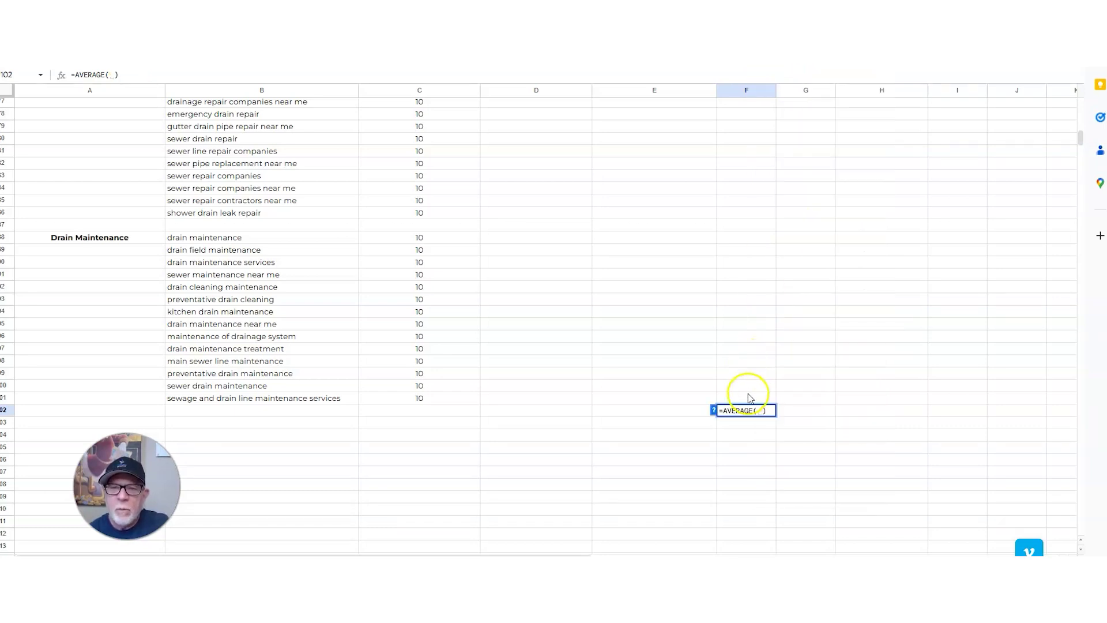
left_click_drag(749, 398, 757, 139)
key("Return")
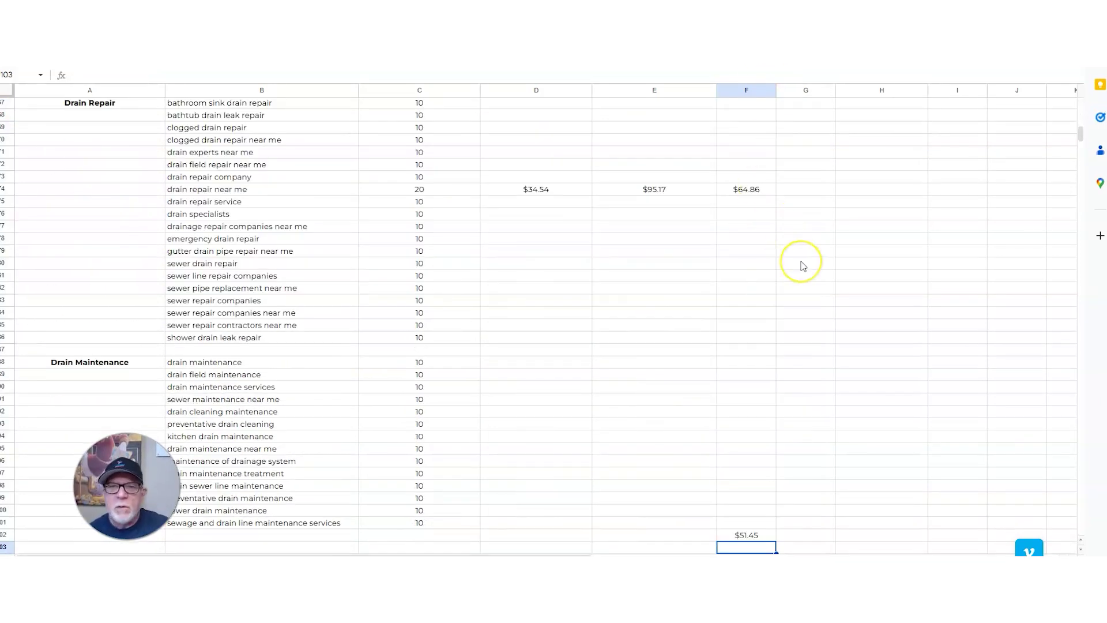
- Check the overall average CPC formula in F102 and review the keywords, volumes and bids across all ad groups
scroll(801, 265, "down", 7)
left_click(753, 127)
scroll(825, 203, "up", 15)
scroll(829, 206, "up", 3)
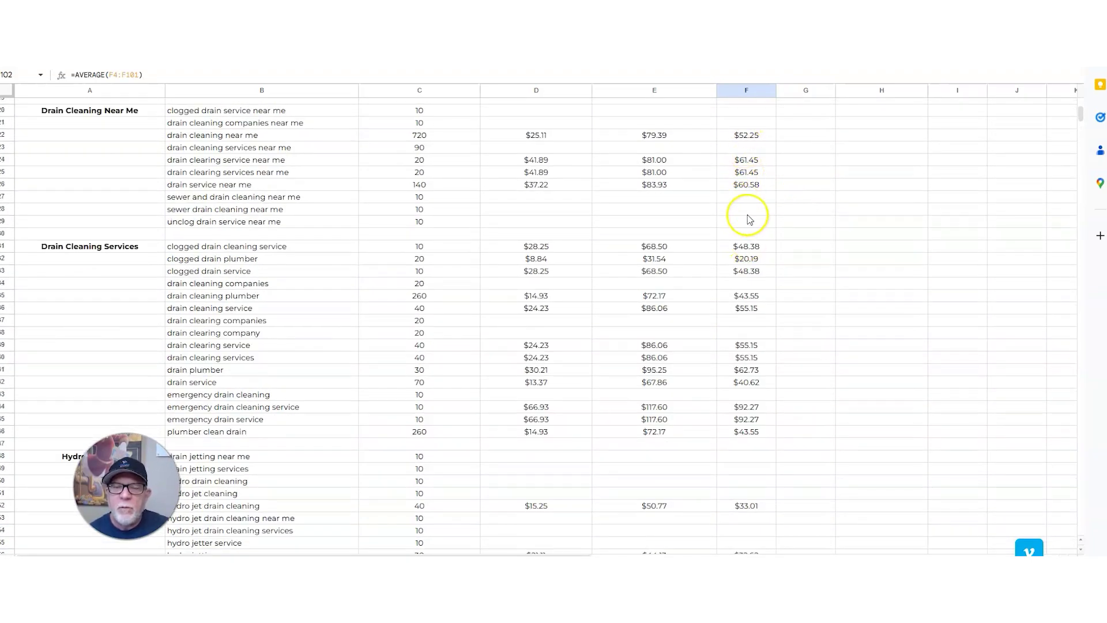
scroll(723, 228, "down", 6)
scroll(722, 229, "down", 14)
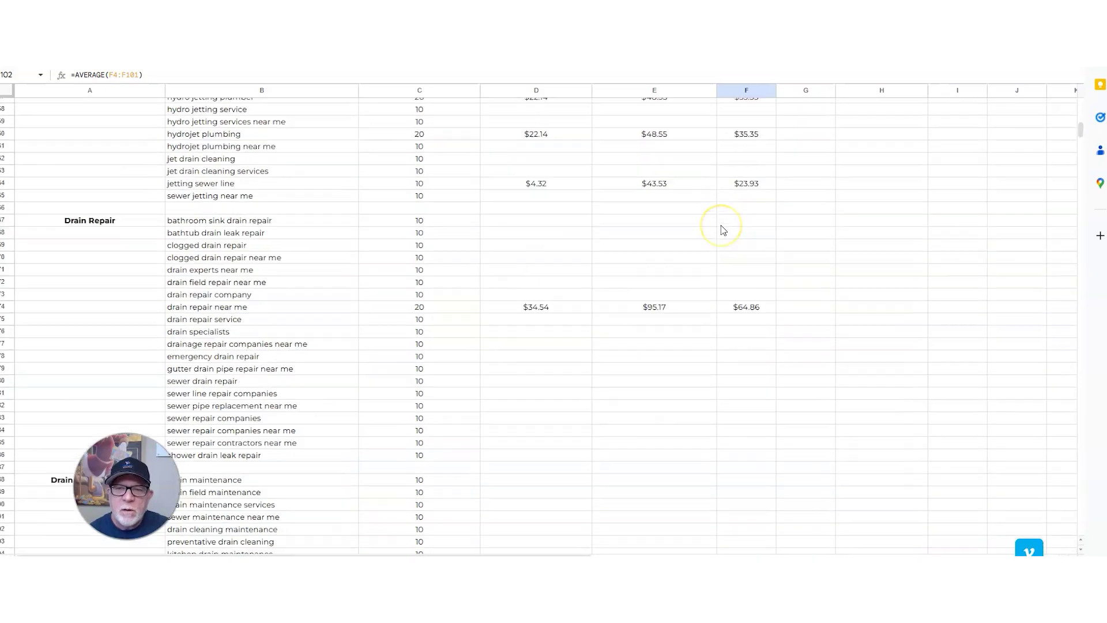
scroll(723, 229, "up", 6)
scroll(723, 229, "up", 20)
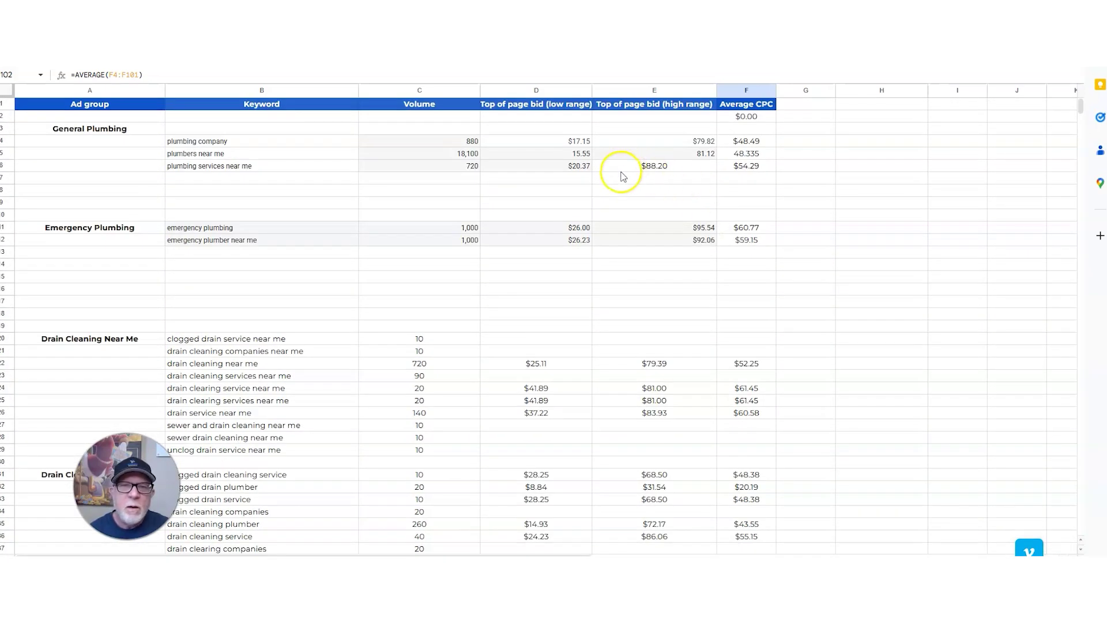
scroll(211, 156, "down", 2)
scroll(265, 155, "up", 2)
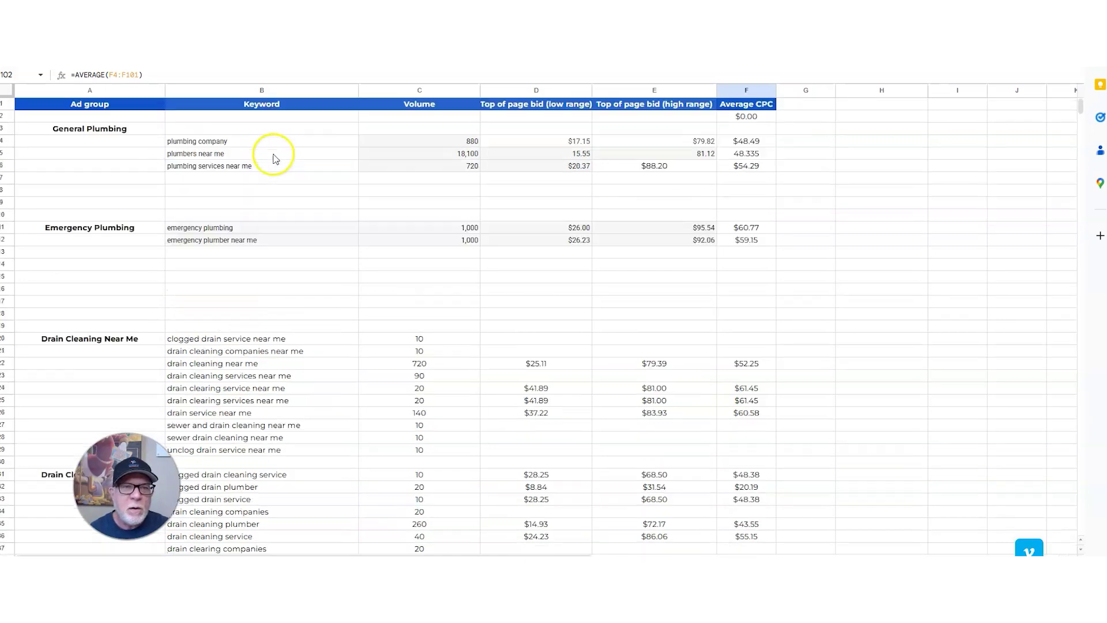
scroll(311, 270, "down", 4)
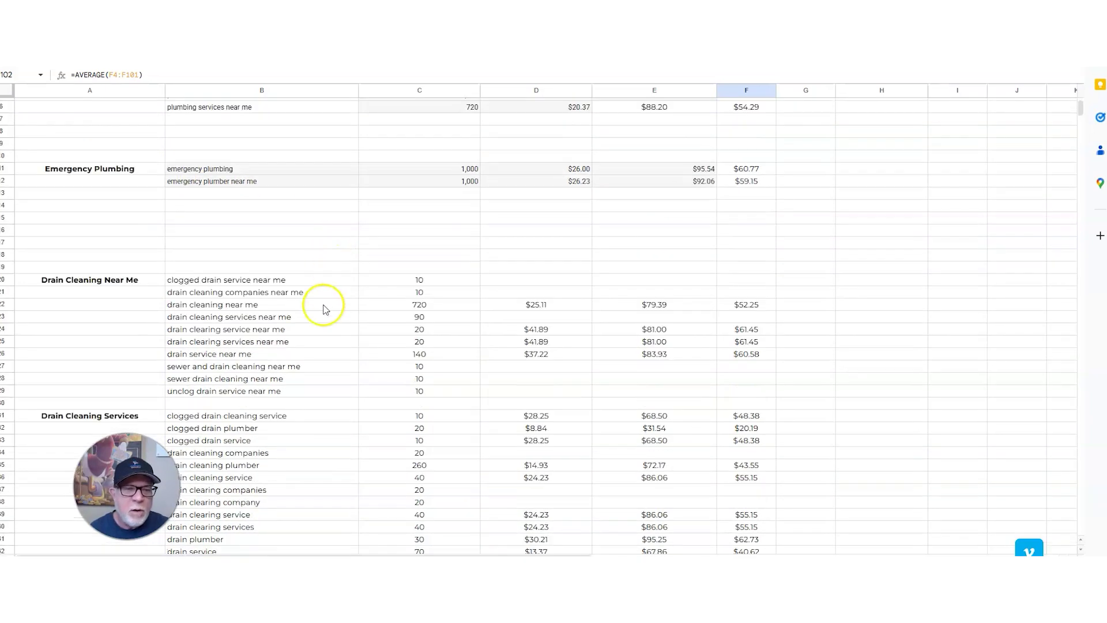
scroll(299, 398, "down", 2)
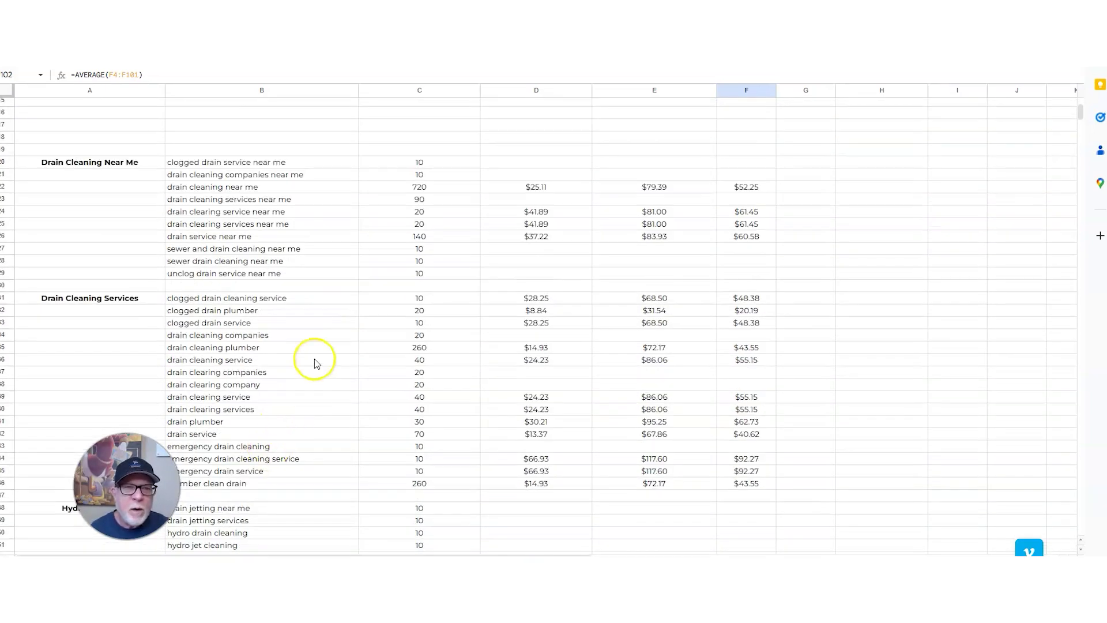
scroll(300, 398, "up", 5)
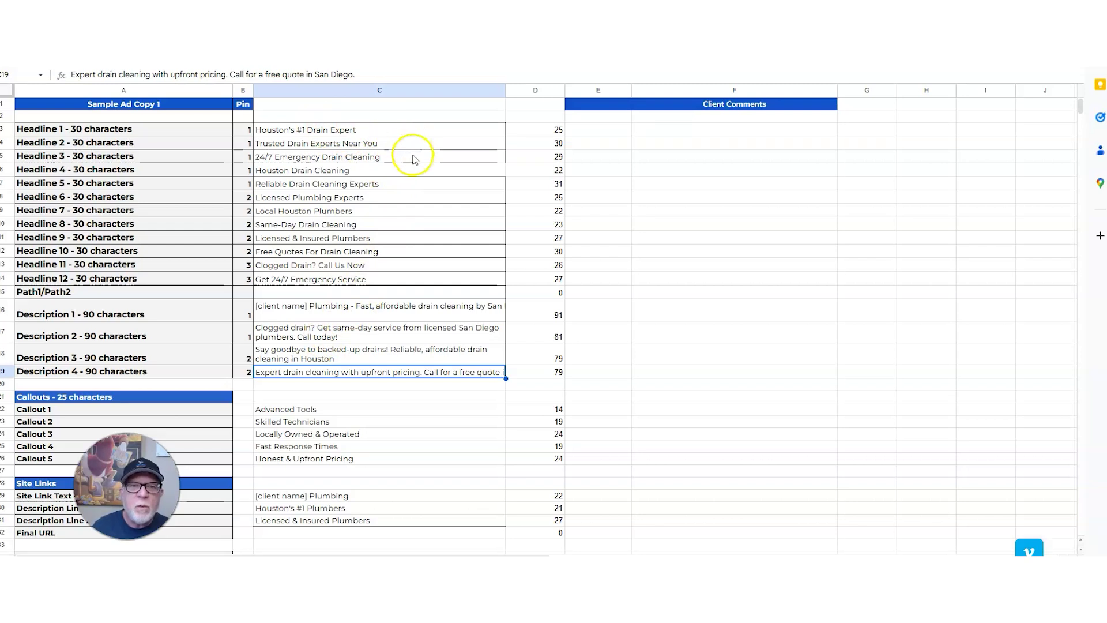
- Review the drain cleaning headlines, the character-count formula in D3 and the descriptions in Sample Ad Copy 1
left_click(402, 168)
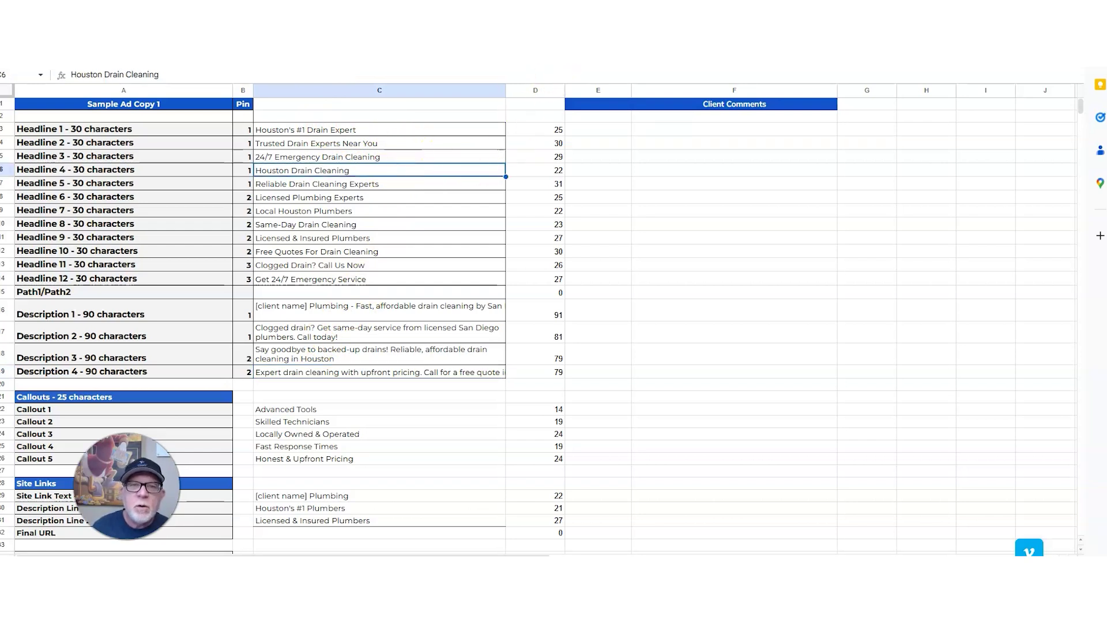
left_click(521, 57)
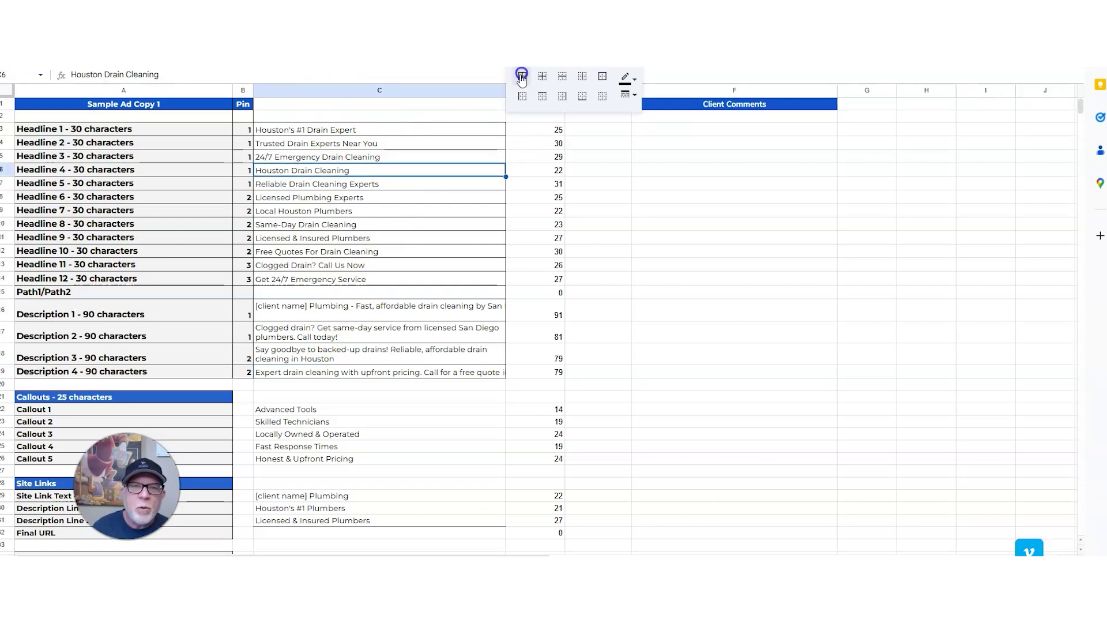
left_click(416, 128)
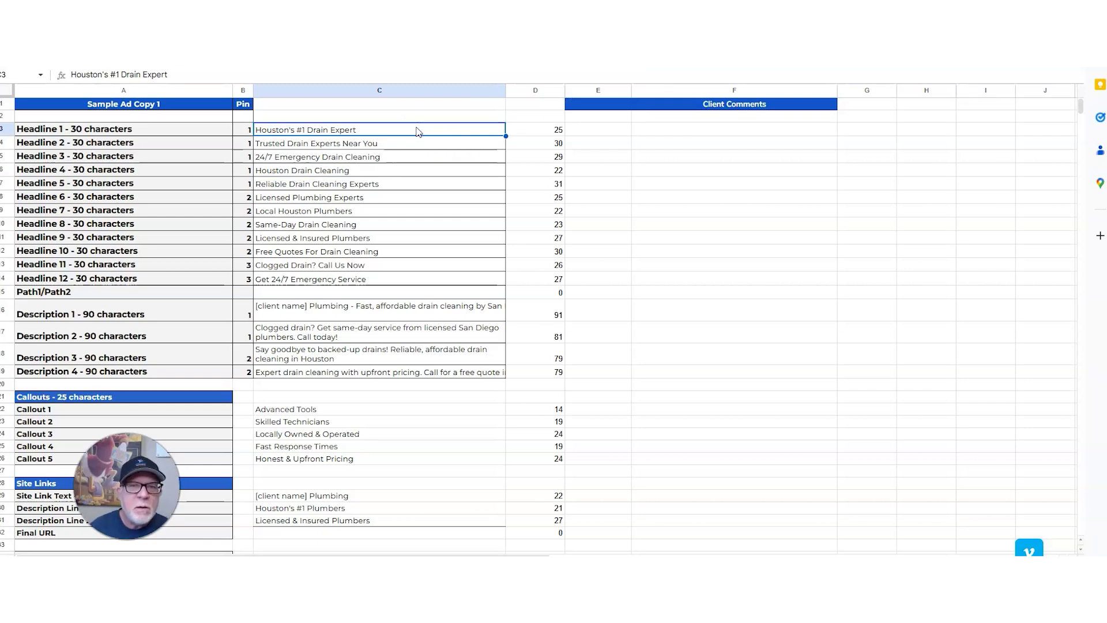
left_click(530, 130)
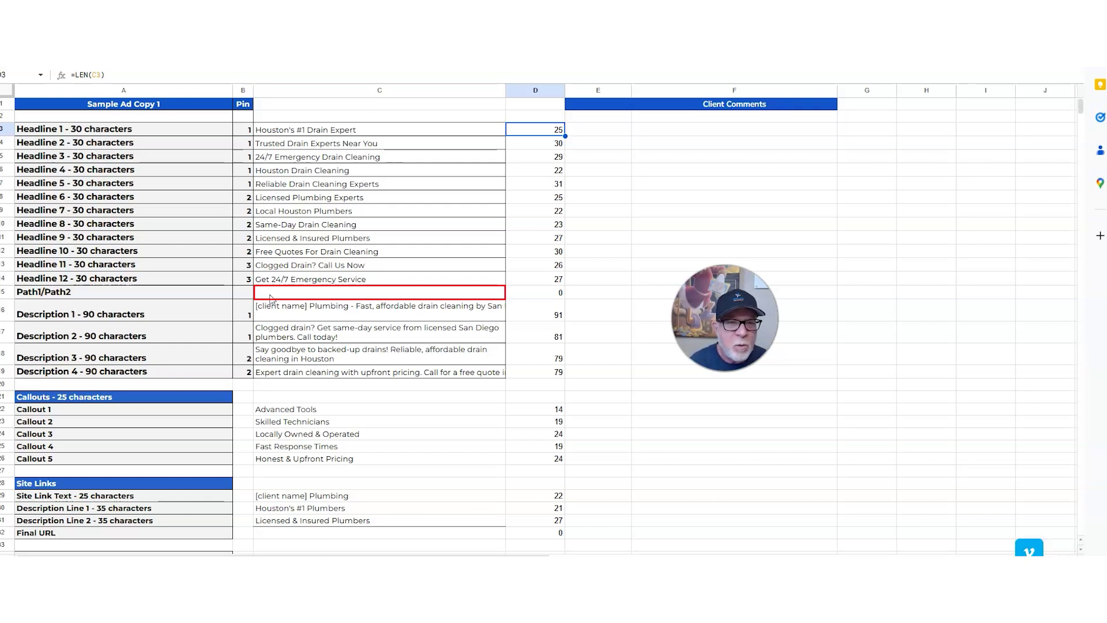
left_click(305, 316)
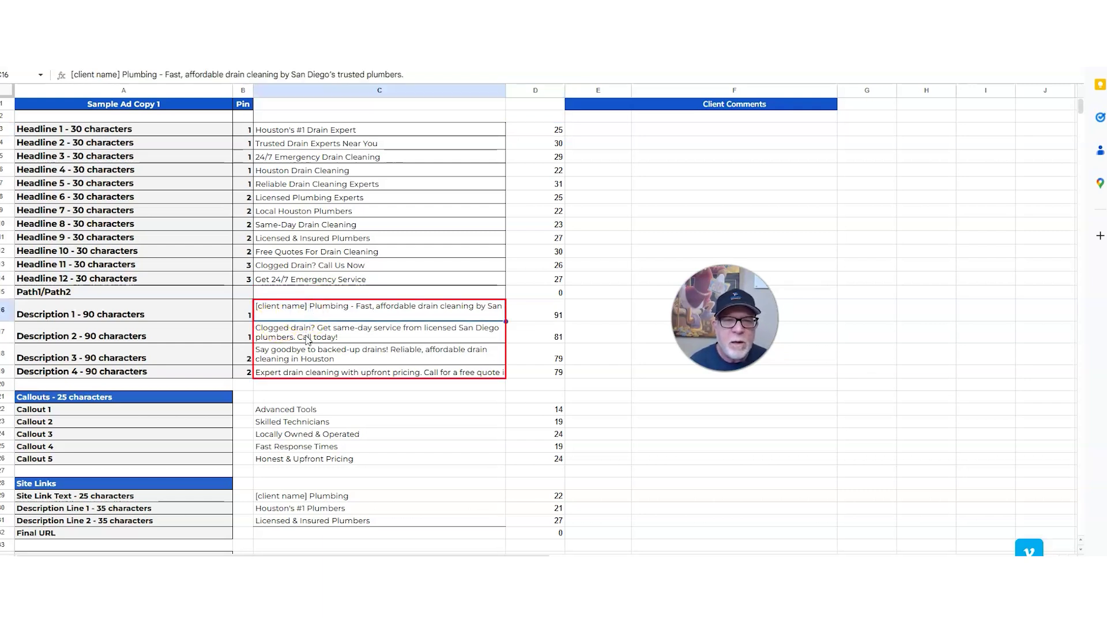
left_click(308, 339)
left_click(308, 359)
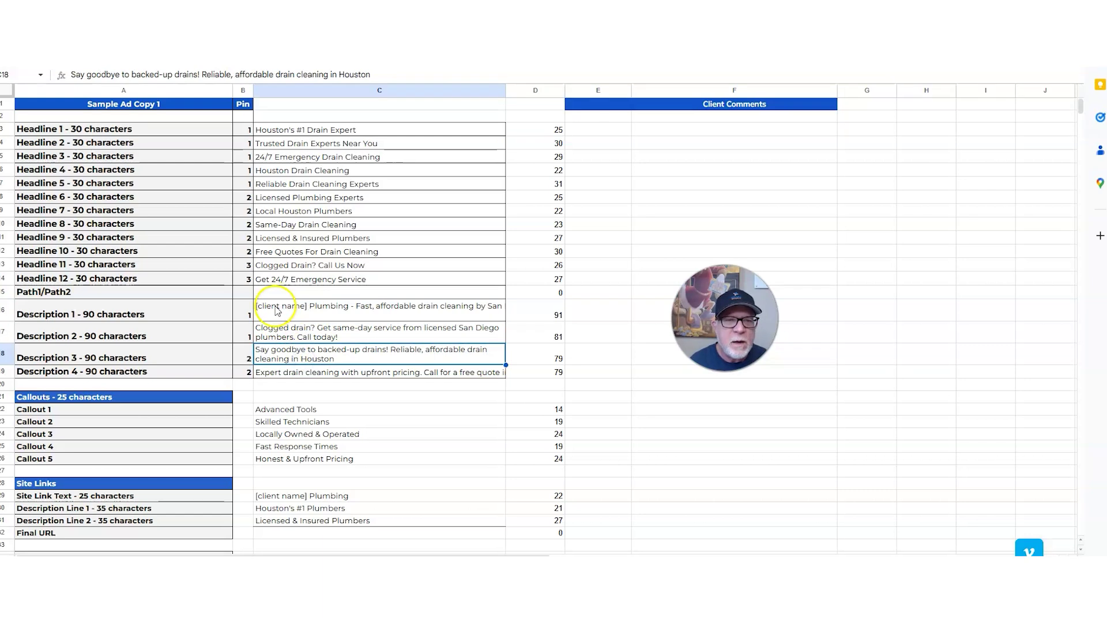
left_click(277, 312)
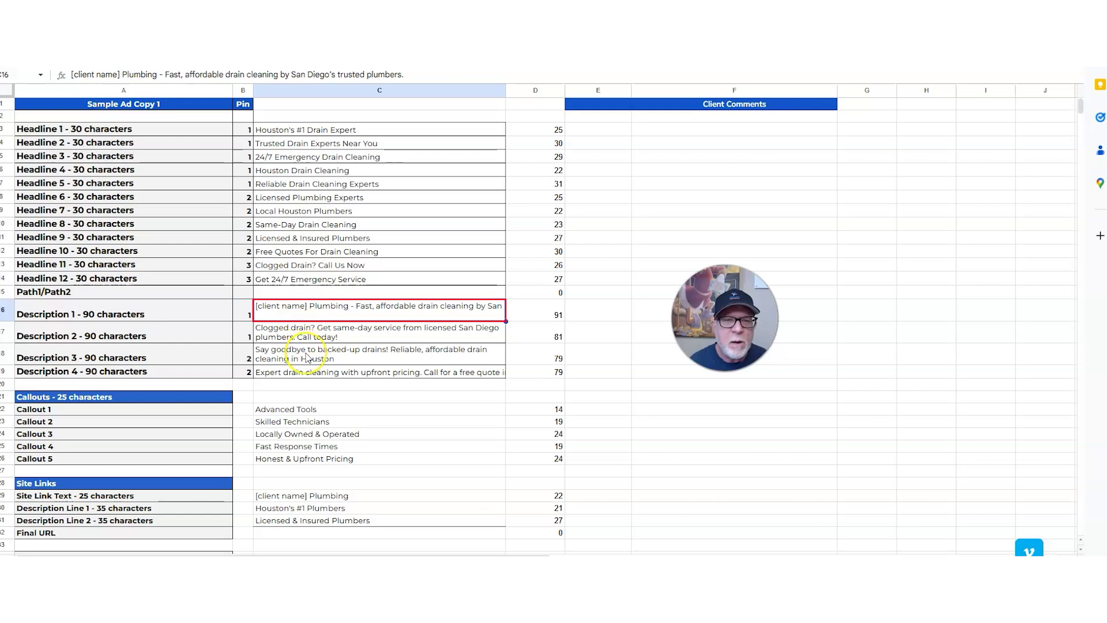
- Examine the callouts, site links and structured snippets of Sample Ad Copy 1
scroll(307, 358, "down", 3)
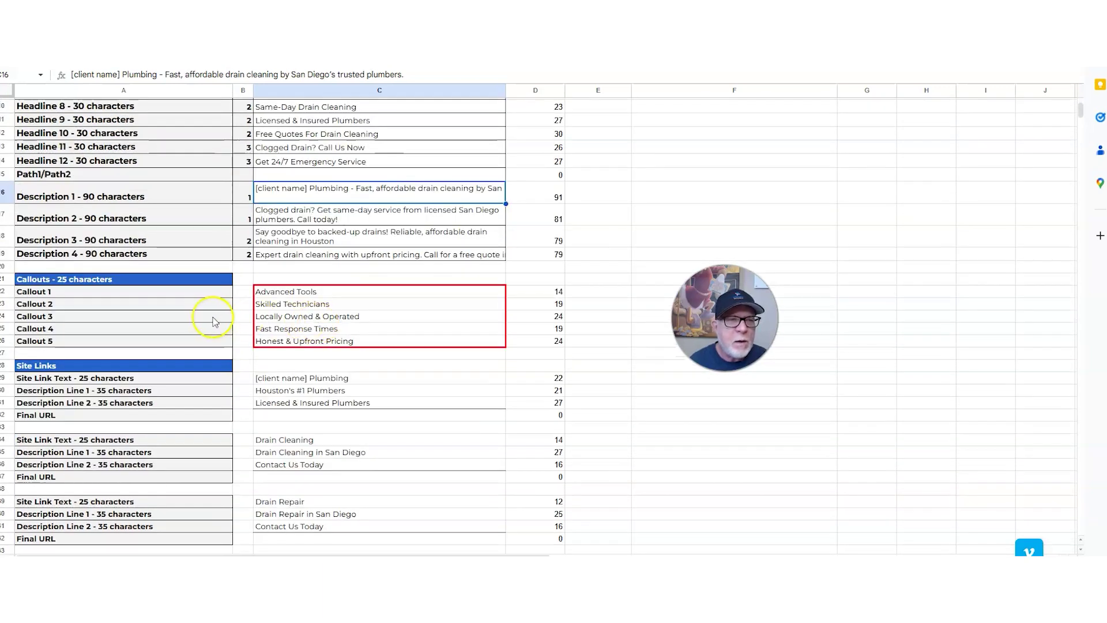
left_click(278, 292)
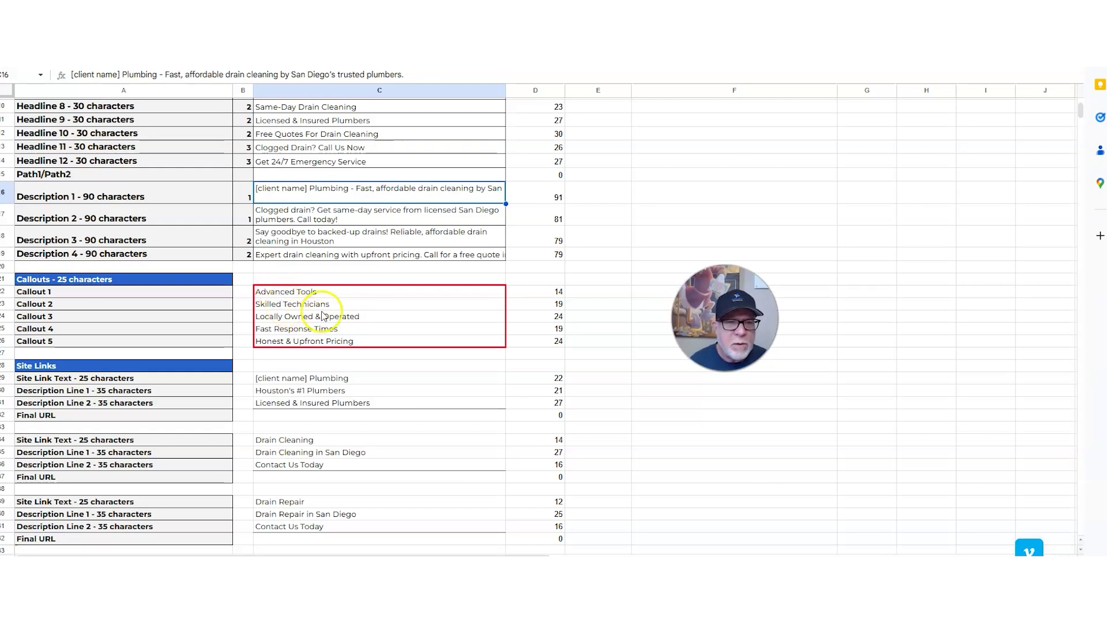
scroll(329, 311, "down", 1)
scroll(330, 310, "down", 1)
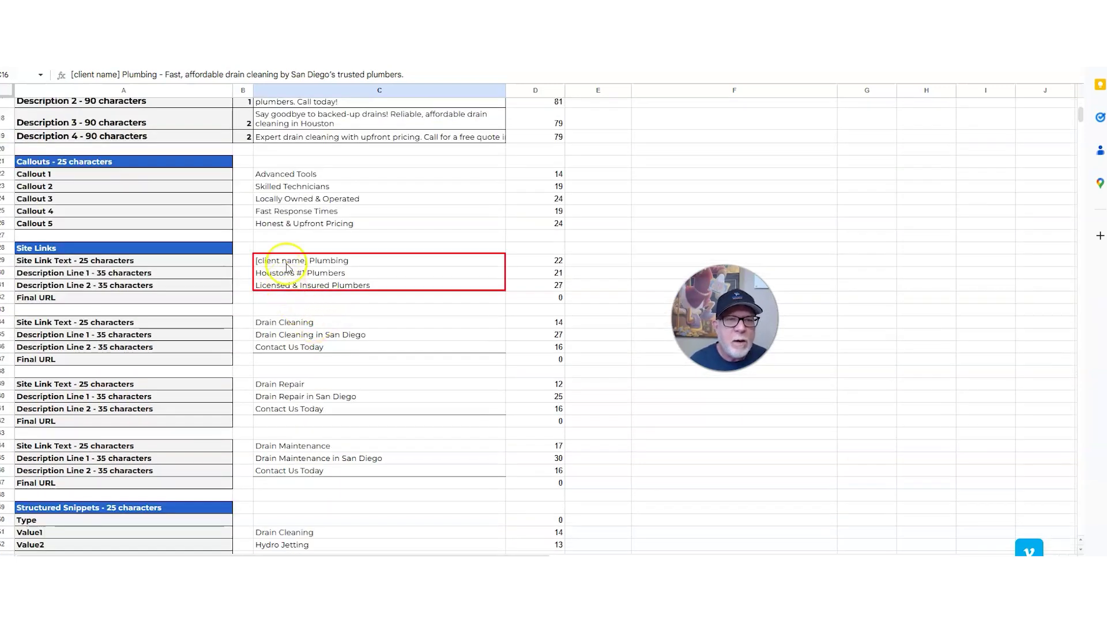
left_click(291, 300)
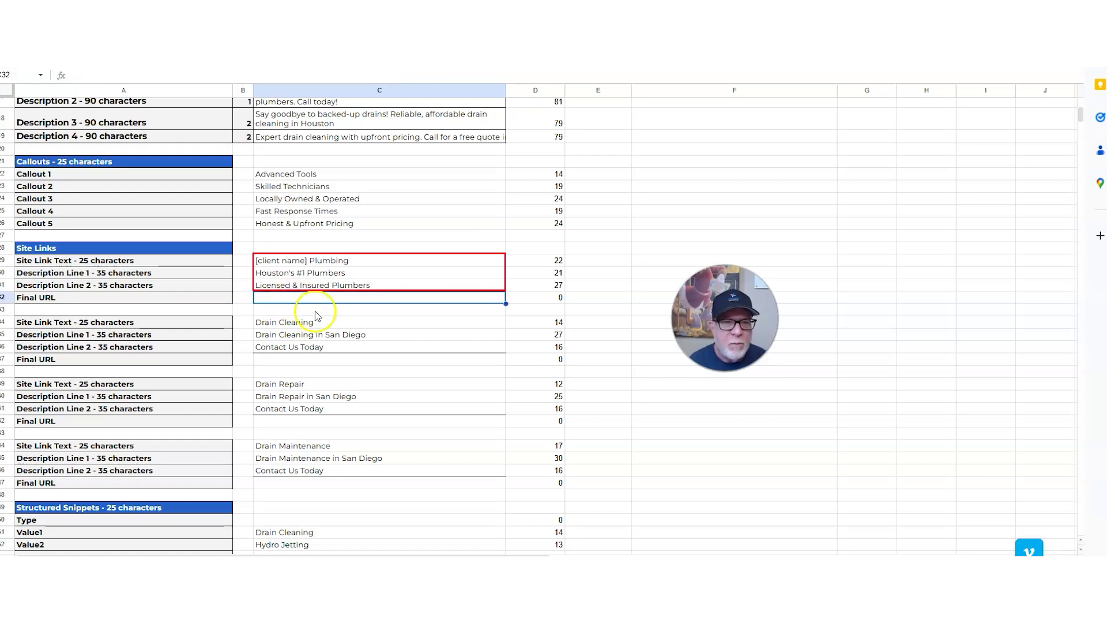
scroll(319, 333, "down", 2)
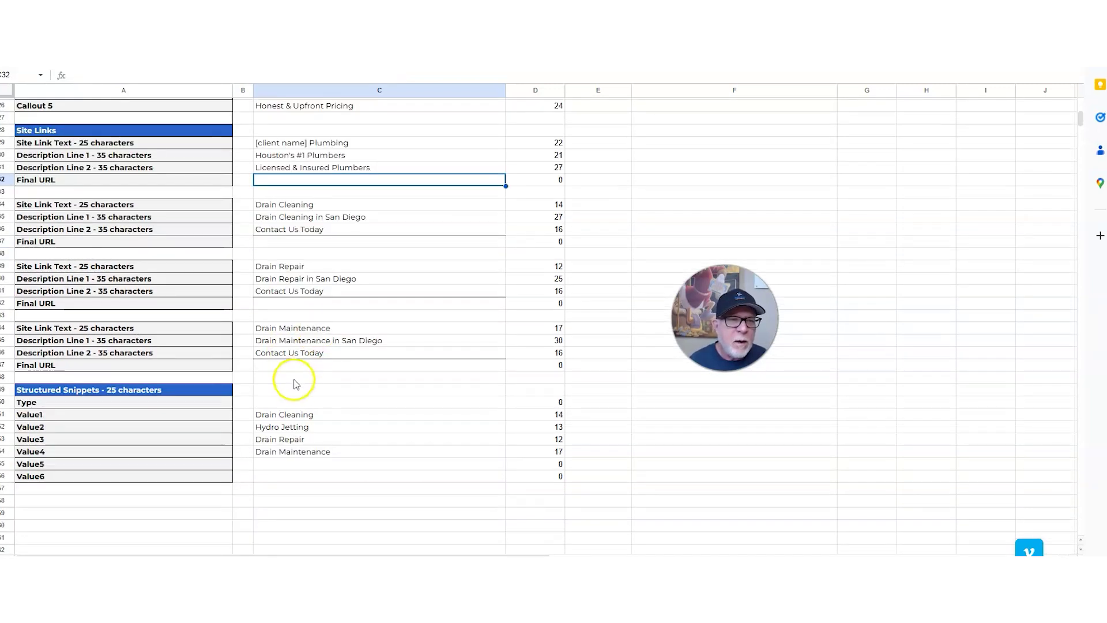
scroll(294, 387, "down", 1)
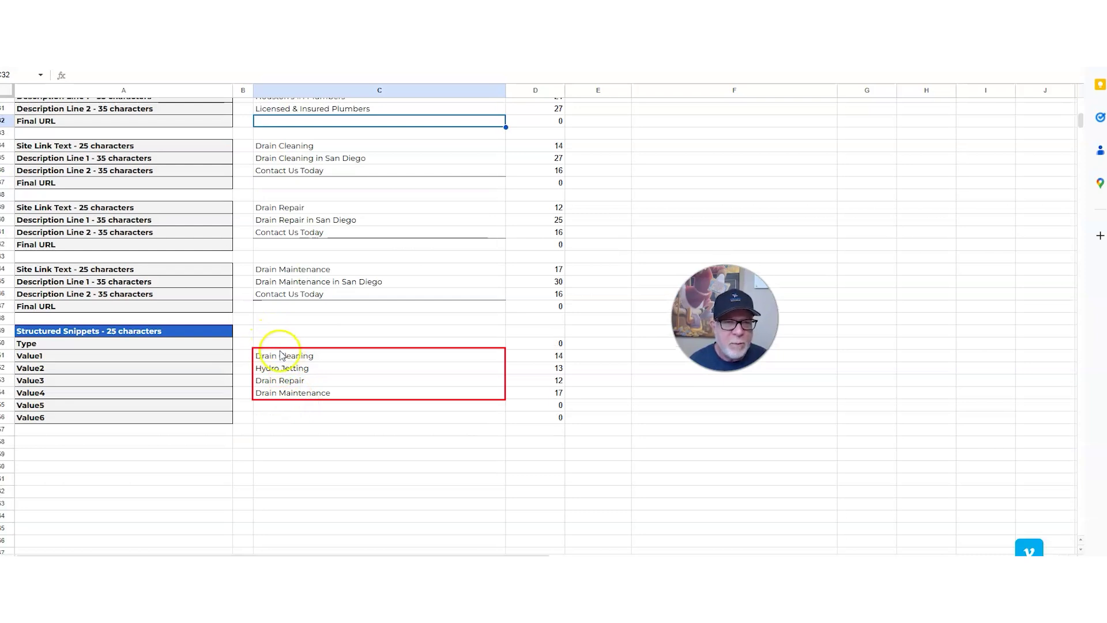
left_click_drag(284, 358, 285, 396)
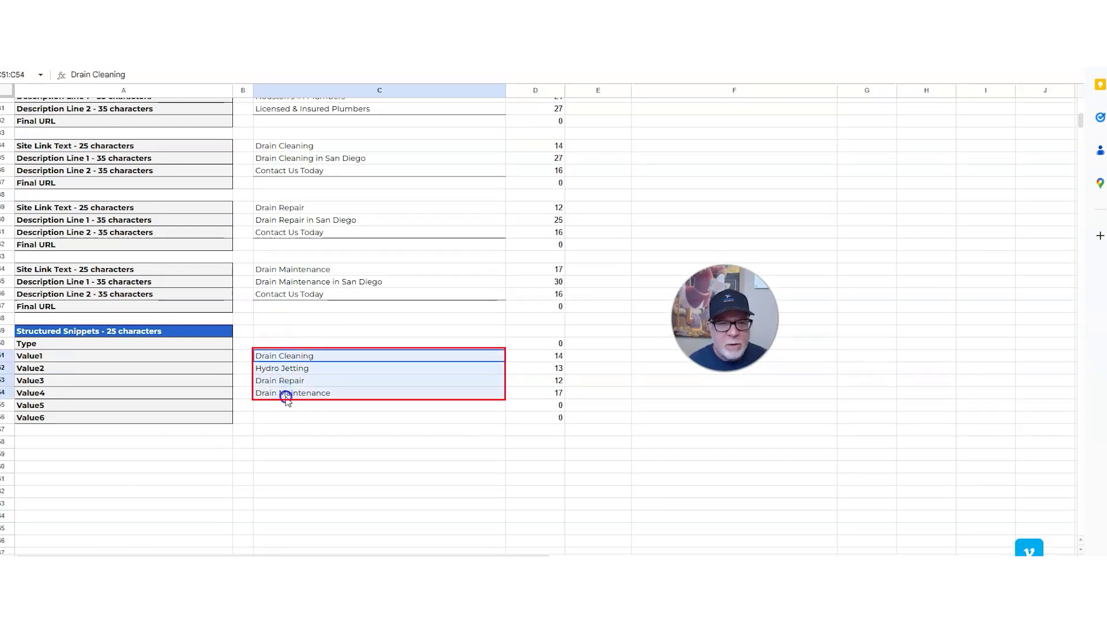
left_click(292, 343)
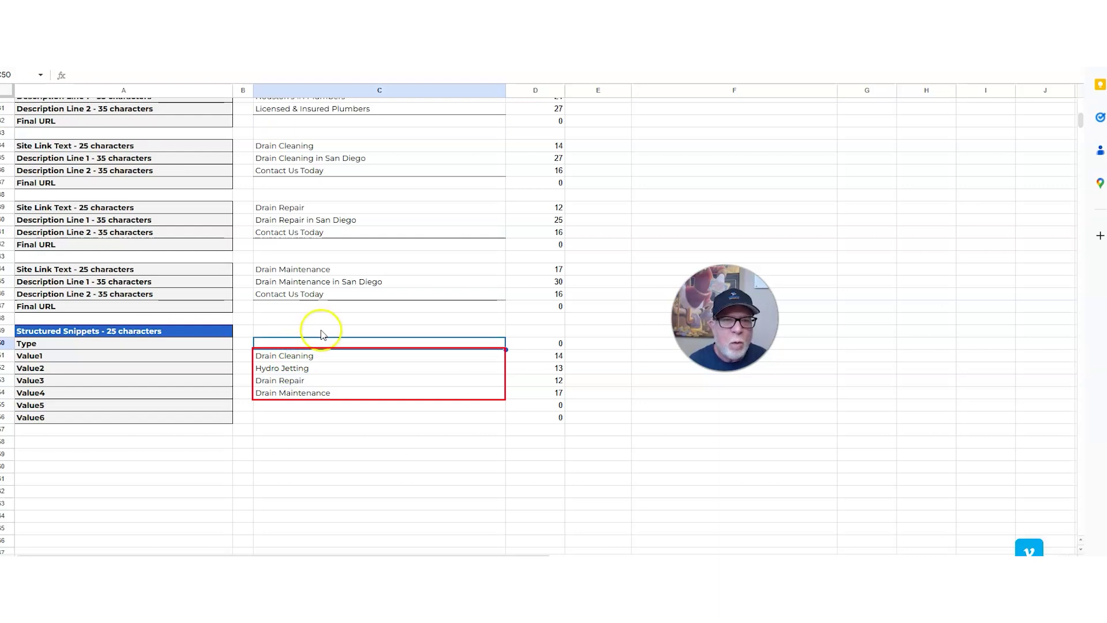
scroll(327, 330, "up", 10)
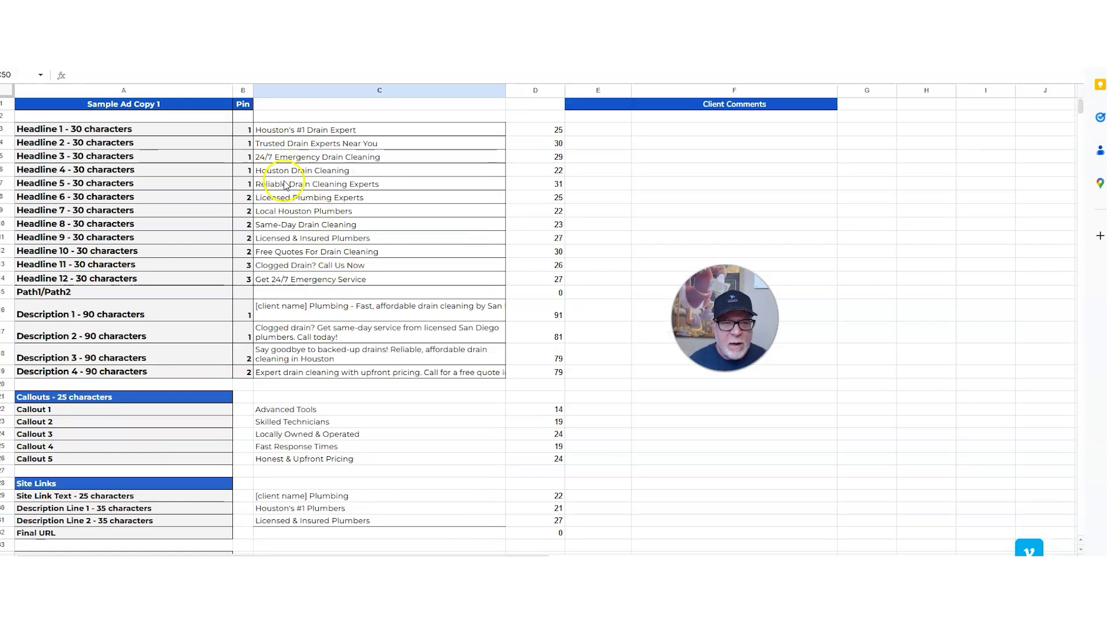
scroll(322, 283, "down", 5)
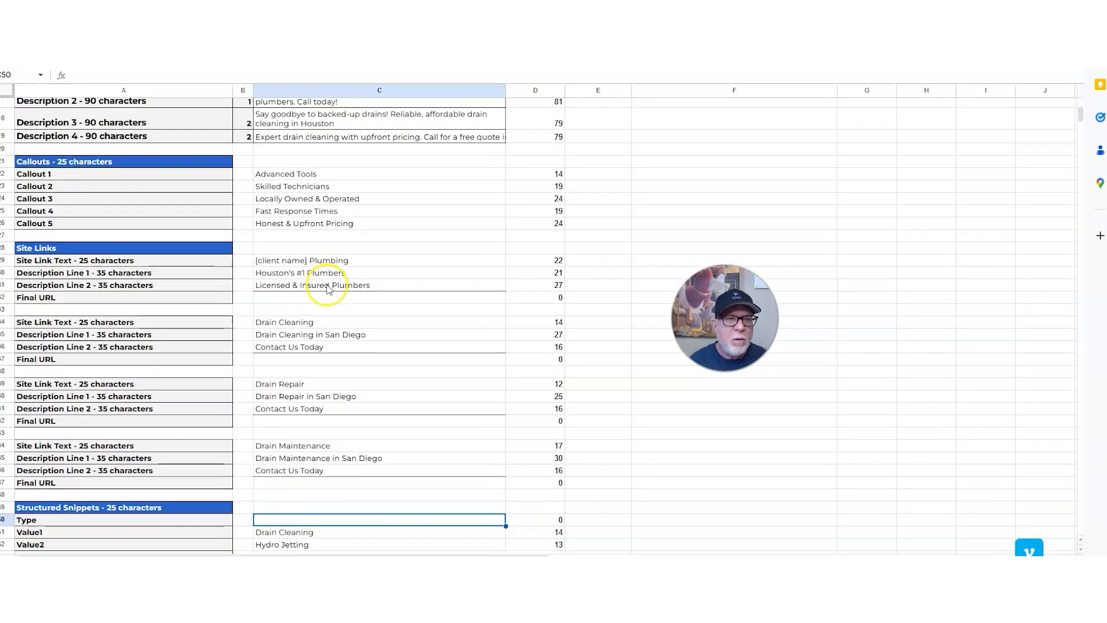
scroll(329, 284, "up", 5)
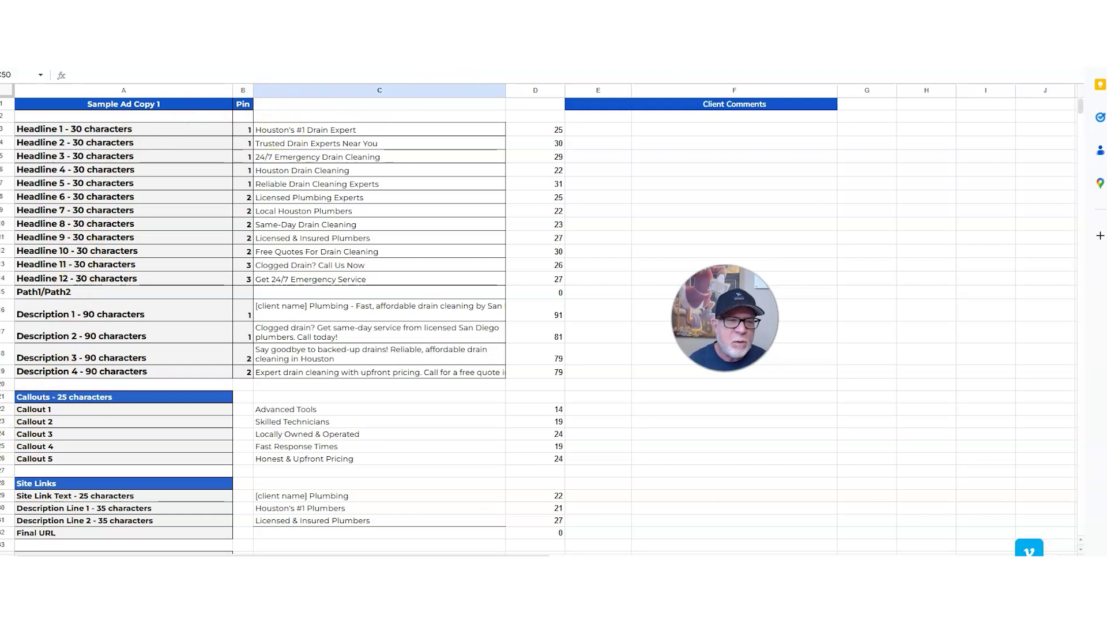
- Compare the plumbing and drain cleaning ad groups on the keyword sheet with the headlines of the sample ad copy
left_click(115, 566)
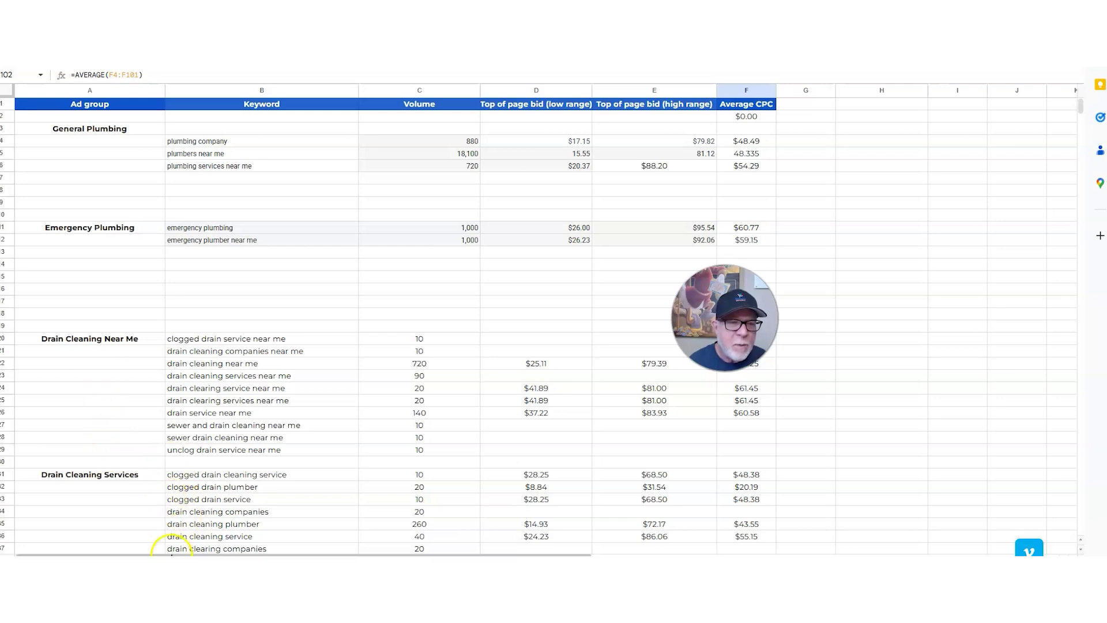
left_click(193, 567)
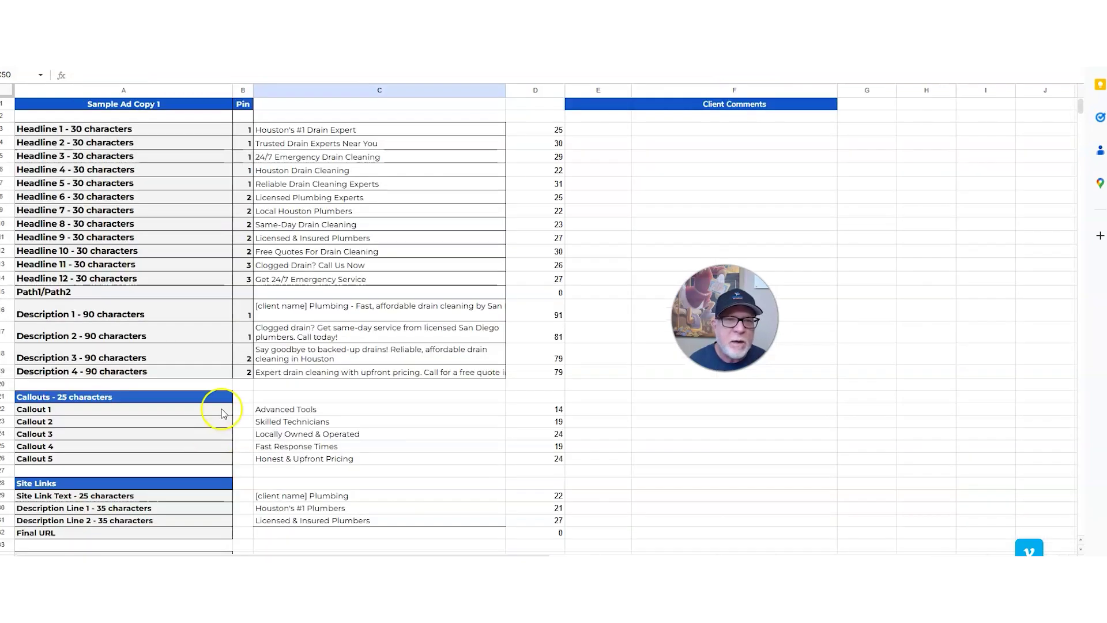
left_click(290, 200)
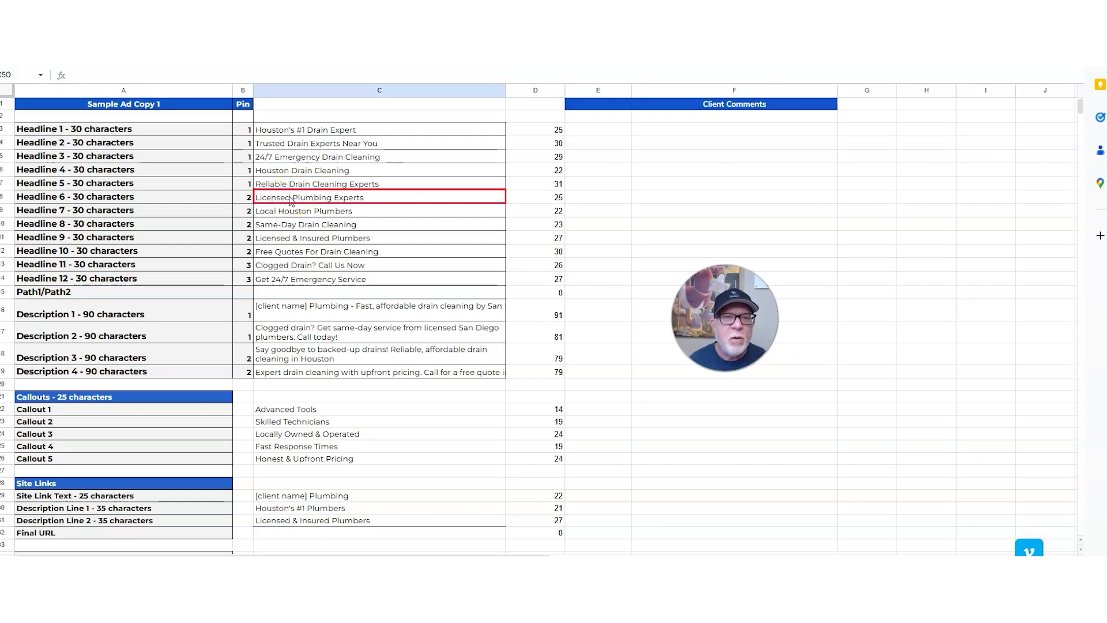
left_click(294, 188)
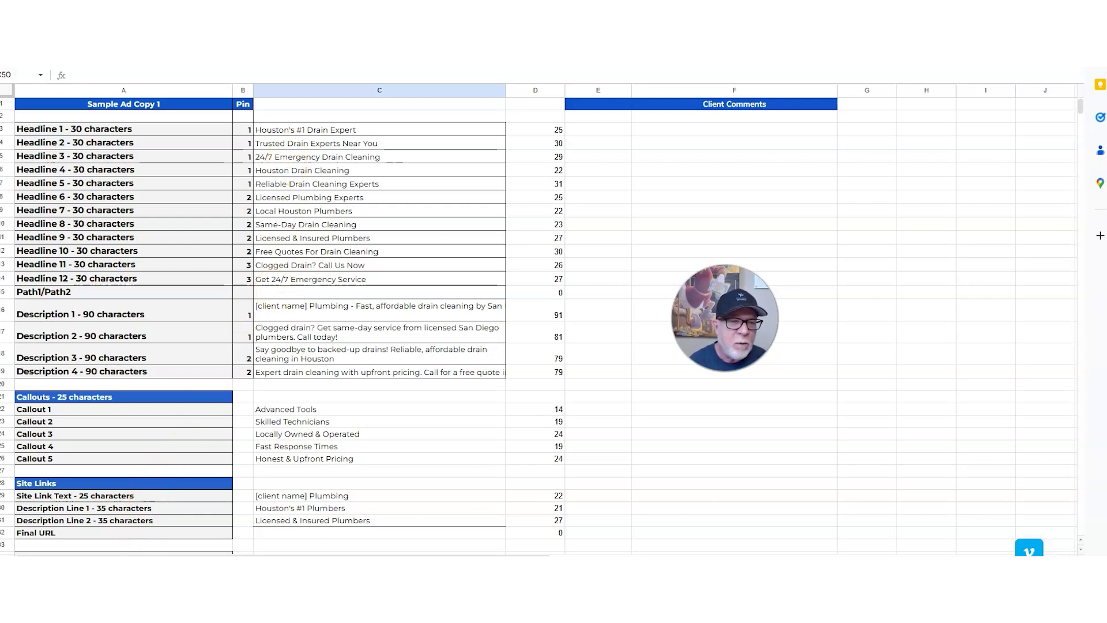
left_click(105, 563)
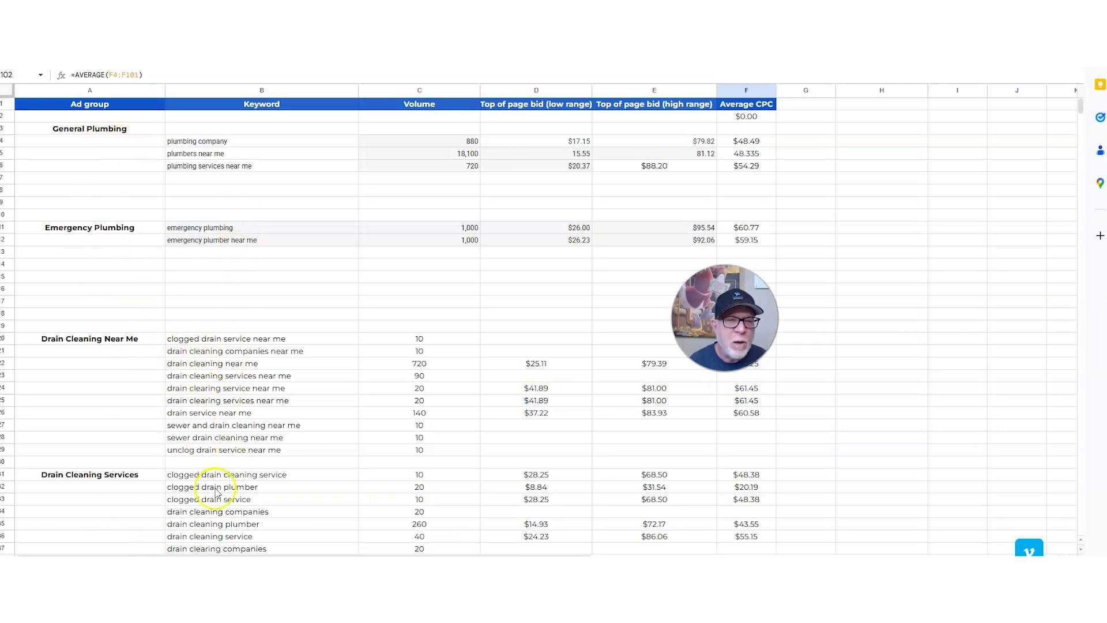
left_click(178, 563)
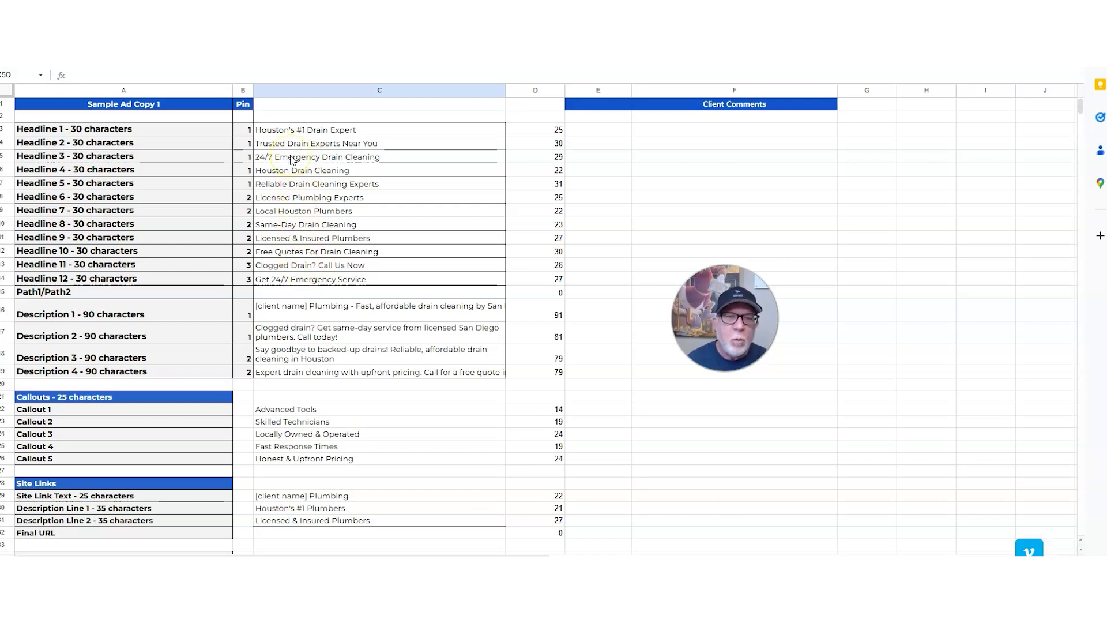
- Check Headline 1 and read the full text of Description 1 along with its character count against the 90-character limit
left_click(289, 129)
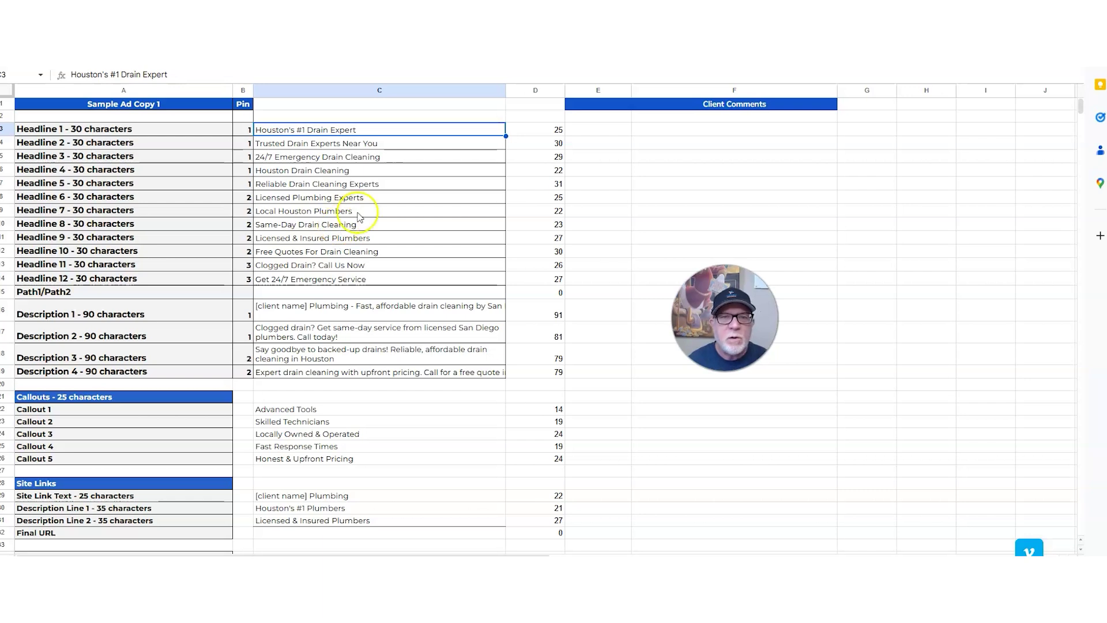
scroll(365, 263, "down", 6)
scroll(366, 275, "up", 6)
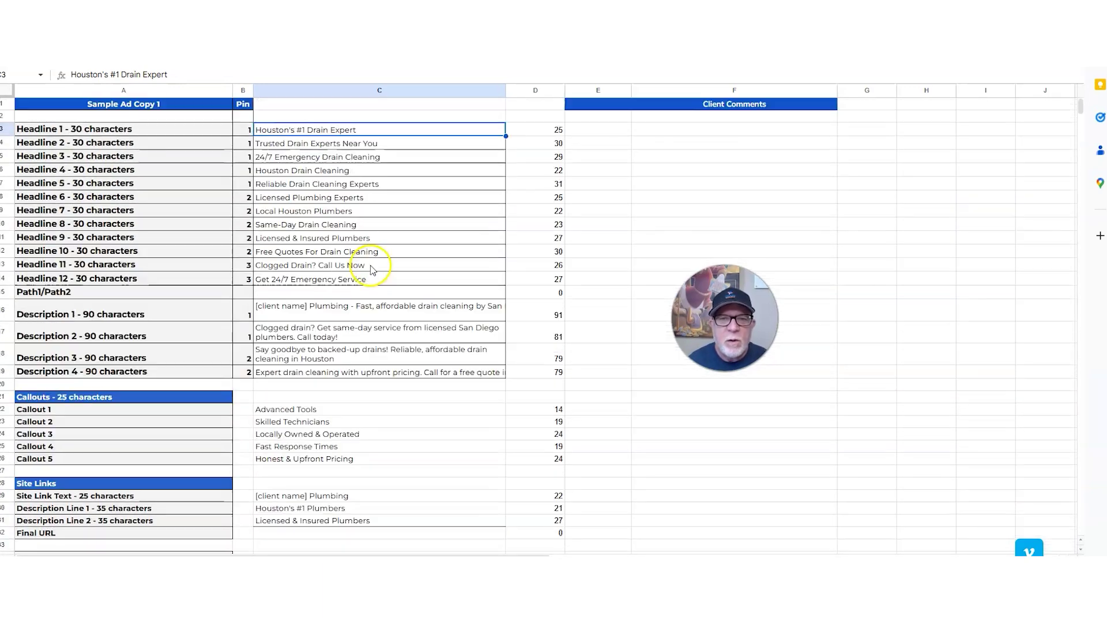
left_click(454, 319)
left_click(539, 317, "shift")
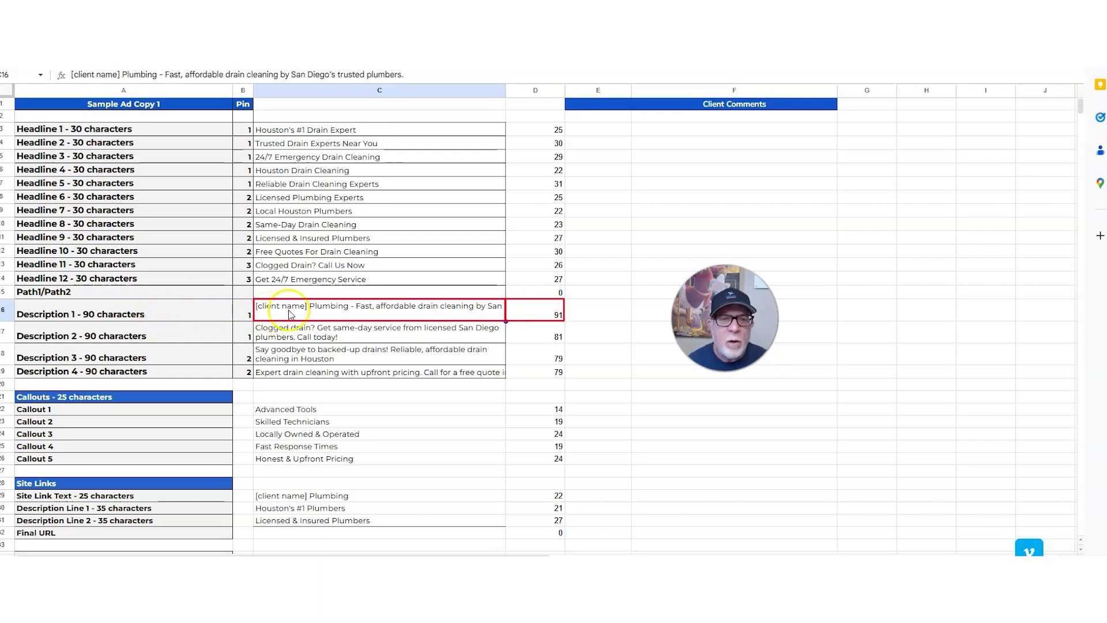
double_click(354, 311)
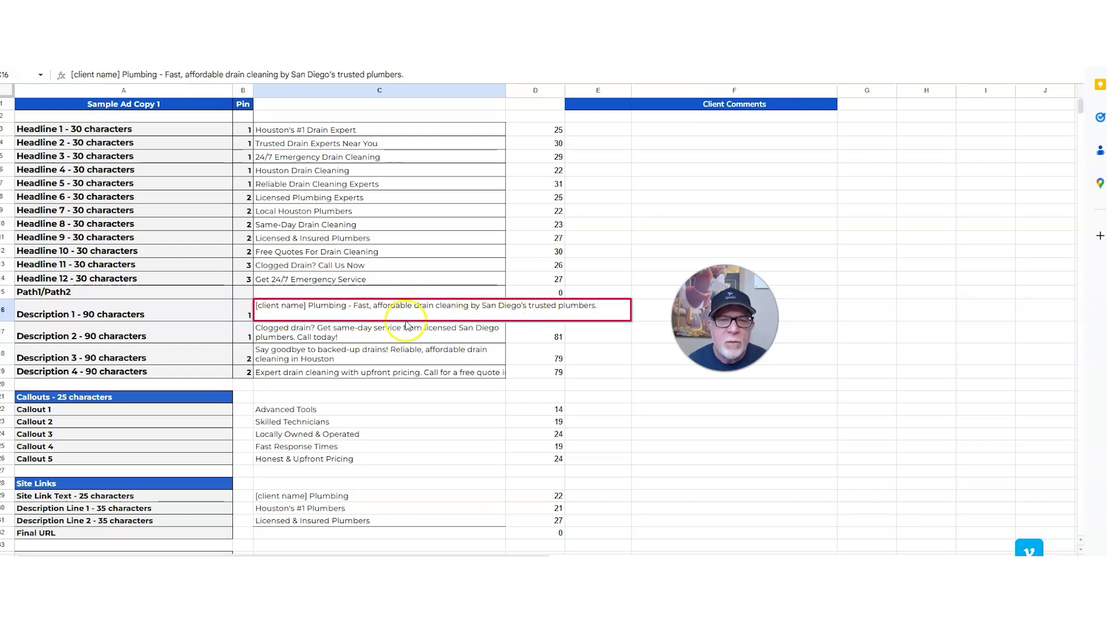
left_click(359, 280)
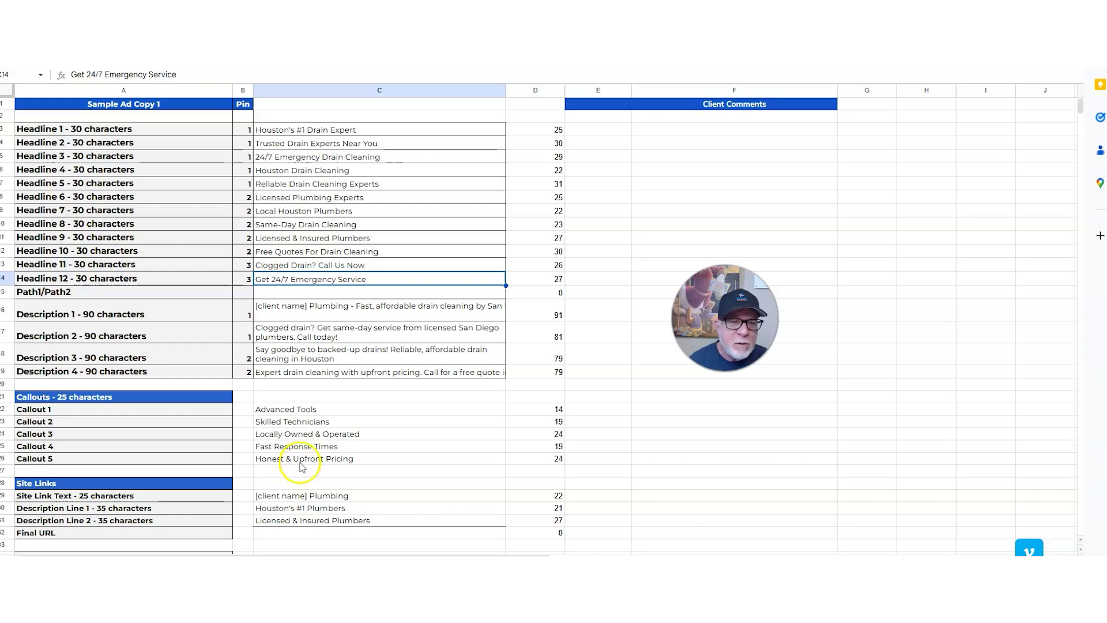
- List job, class and cheap as negative keywords in cells A2:A4 of the Negative Keywords and Competitors sheet
left_click(317, 564)
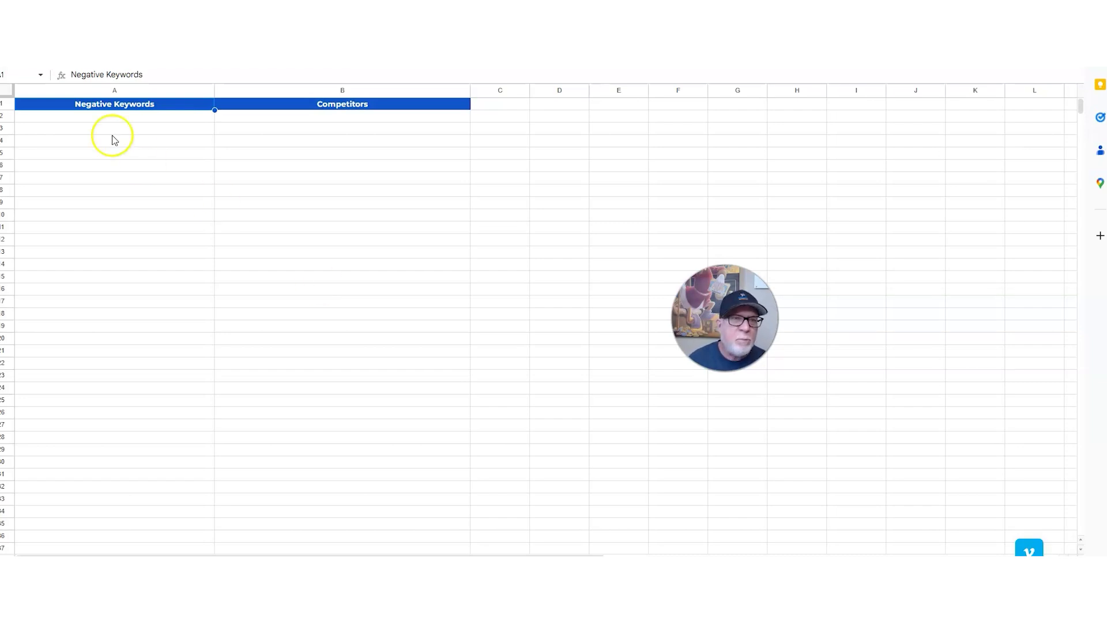
left_click(101, 116)
type("job")
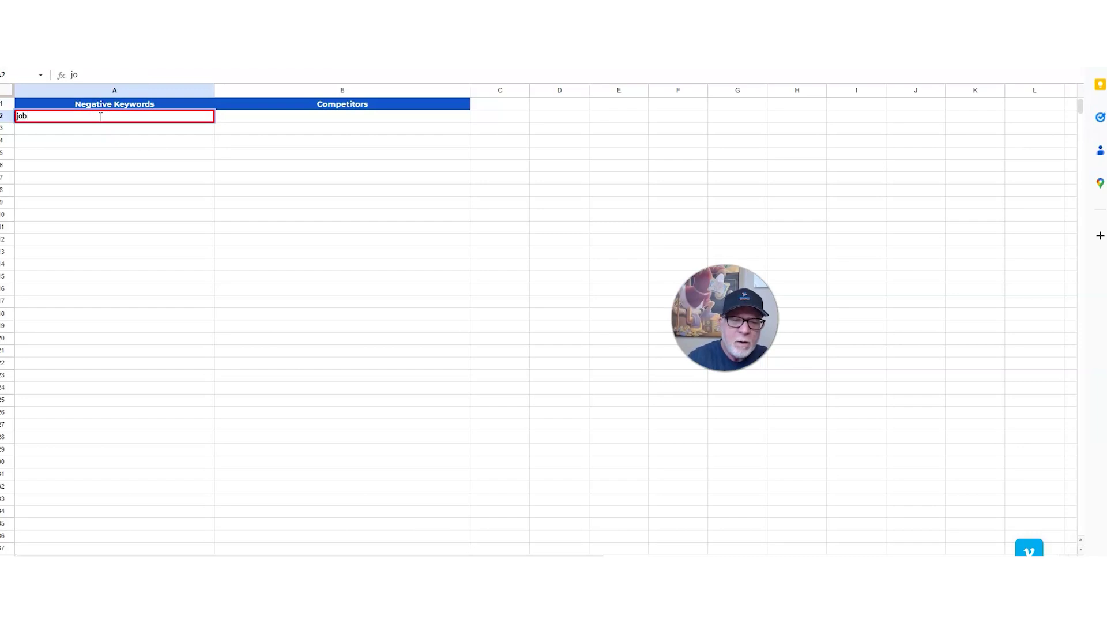
key("Return")
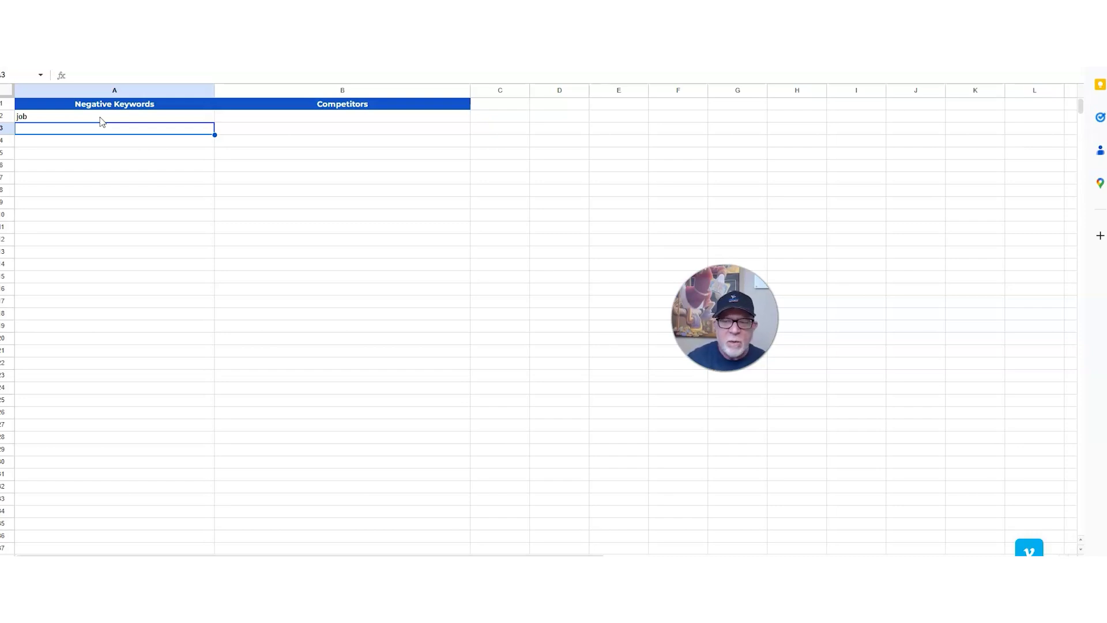
left_click(100, 130)
type("class")
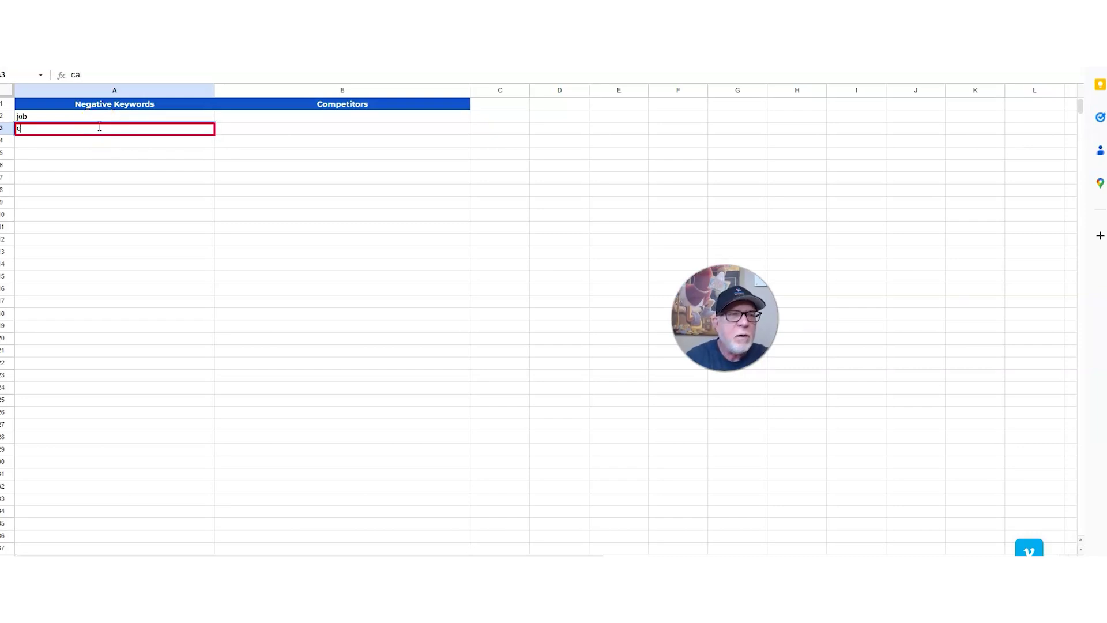
key("Return")
type("cheap")
key("Return")
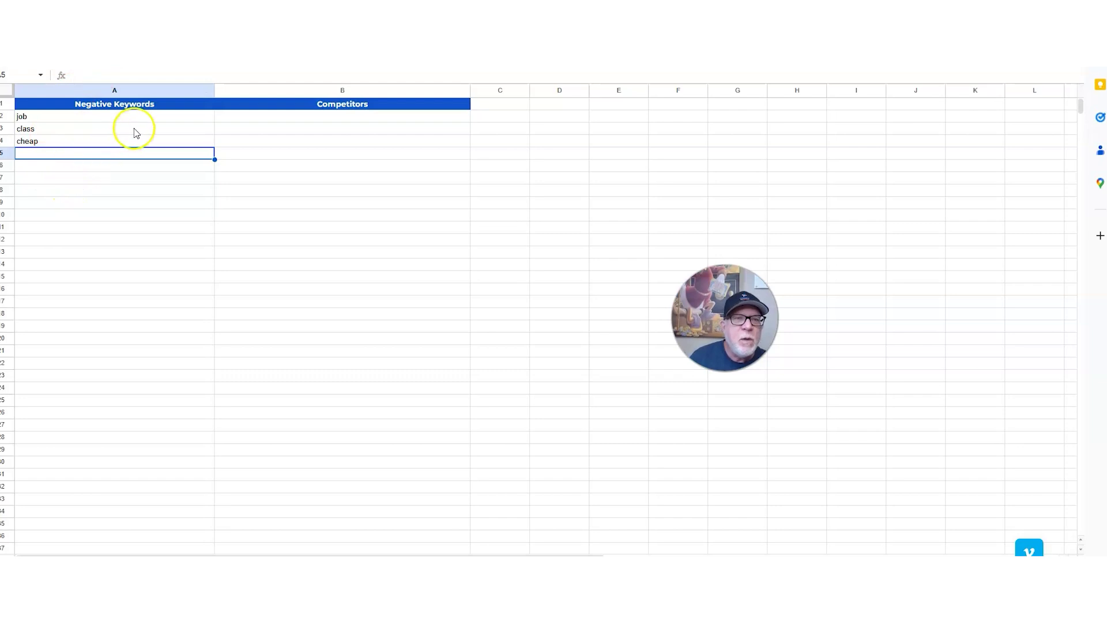
left_click(248, 117)
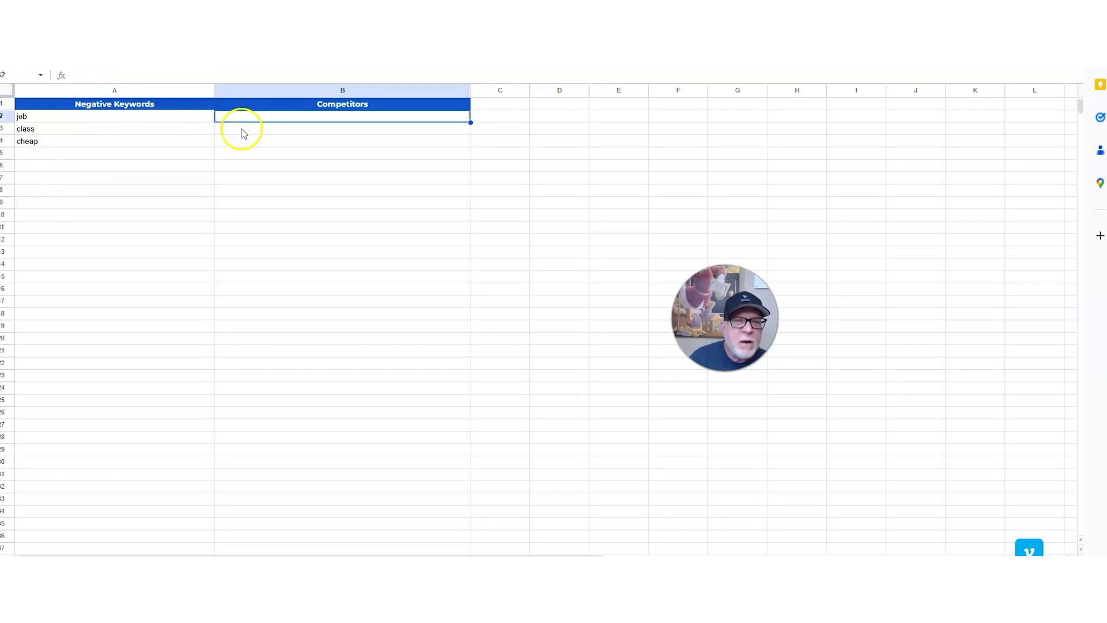
left_click(242, 132)
left_click(241, 118)
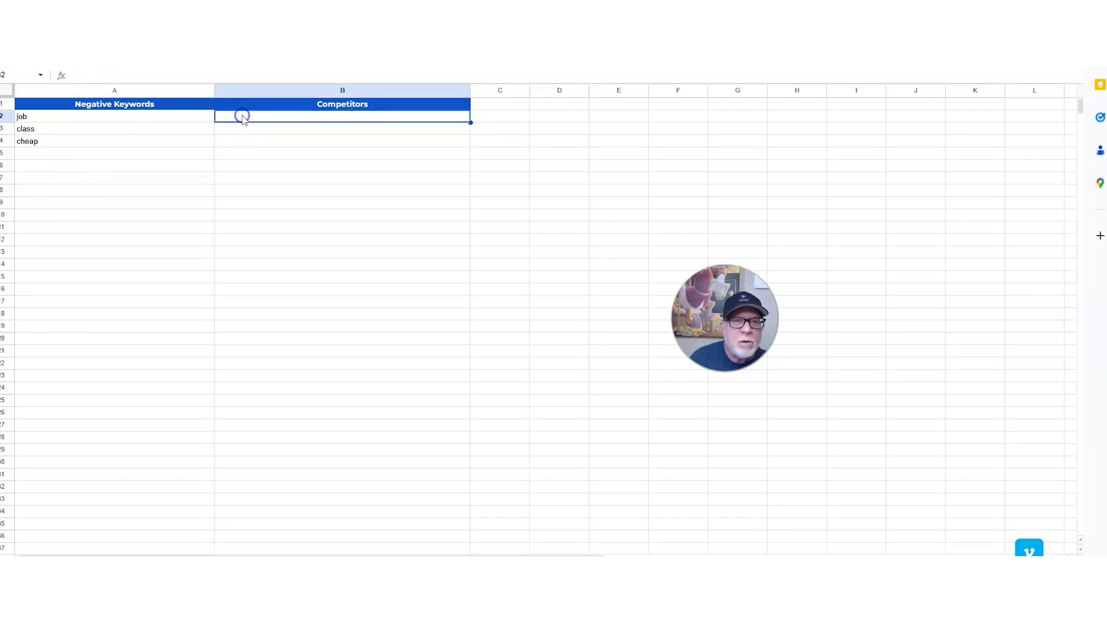
left_click(242, 118)
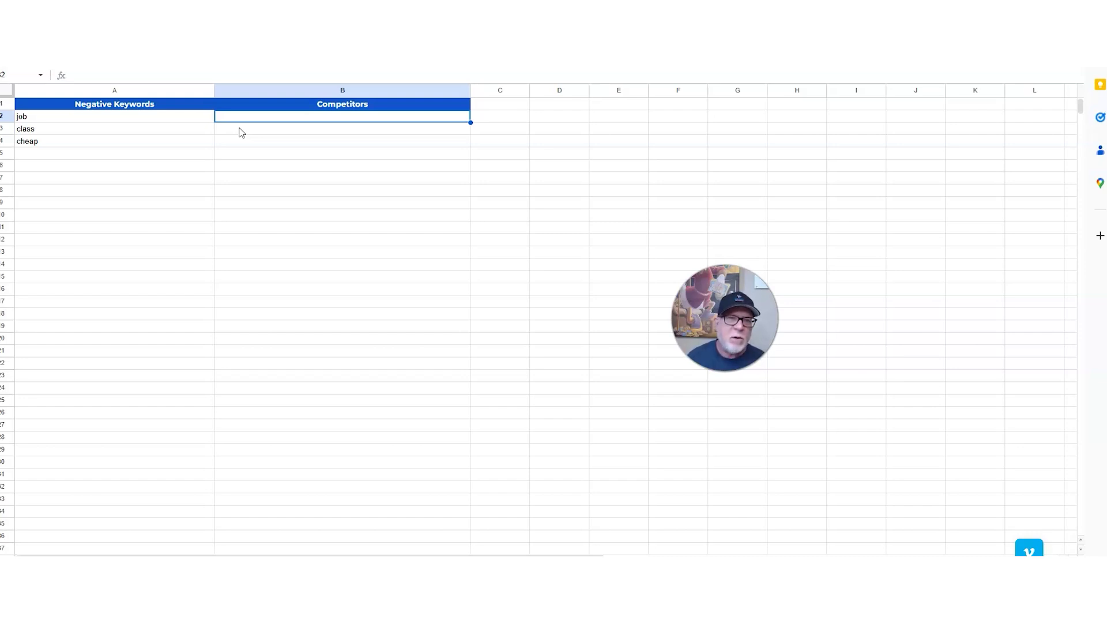
left_click(250, 120)
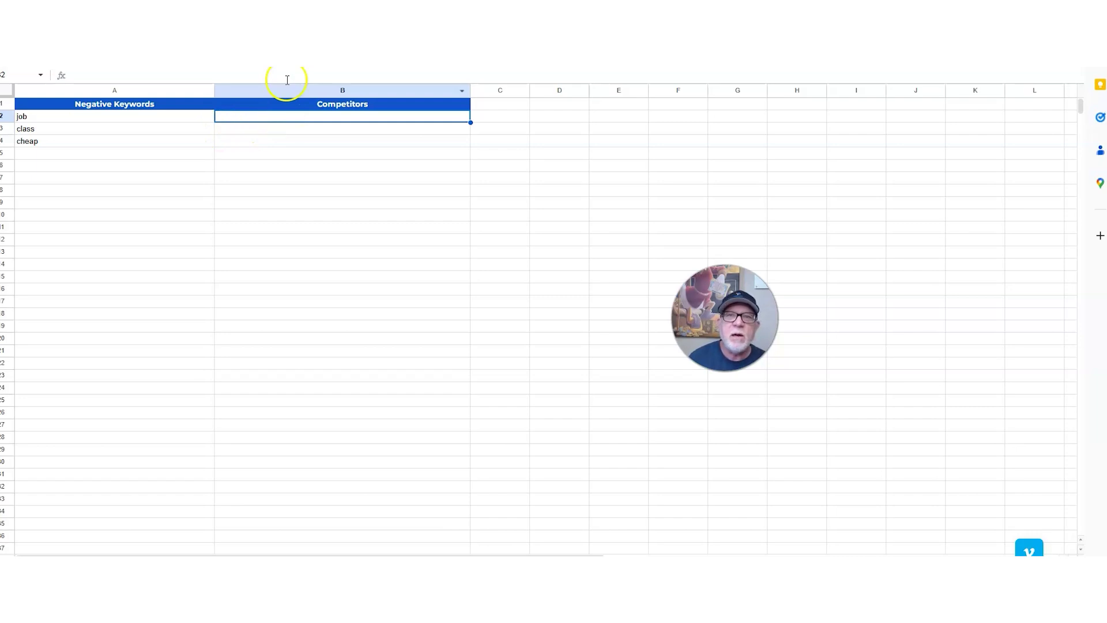
- Add free as a negative keyword in cell A5
left_click(47, 153)
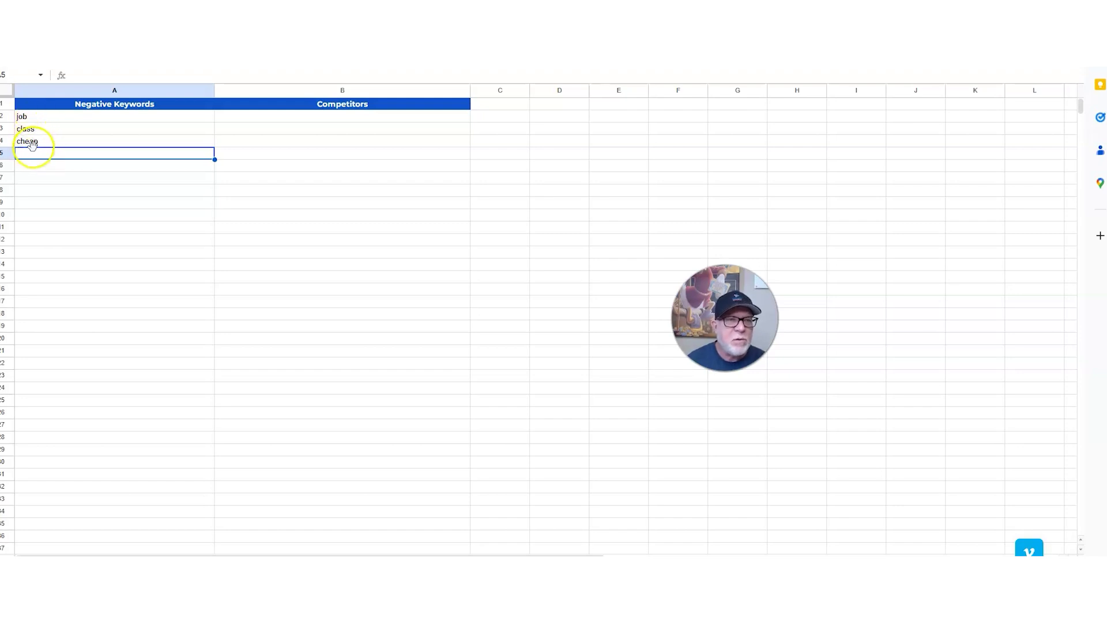
type("free")
key("Return")
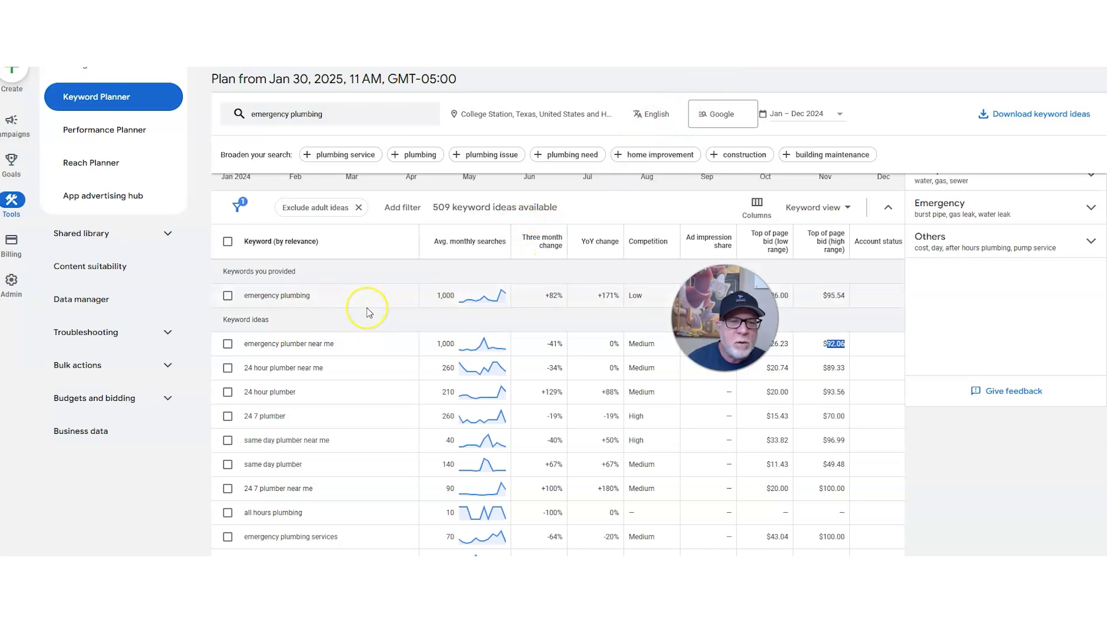
- Copy "water heater" from the emergency water heater repair idea in Google Keyword Planner into cell A6 of the negative keywords sheet
scroll(367, 311, "down", 3)
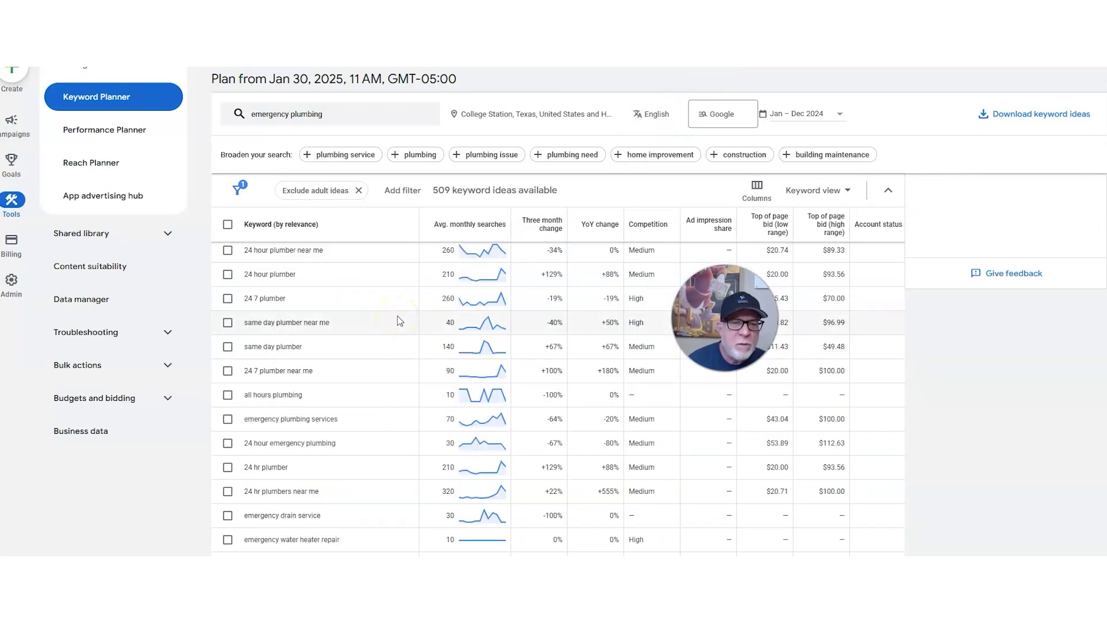
scroll(399, 321, "down", 1)
scroll(400, 320, "down", 1)
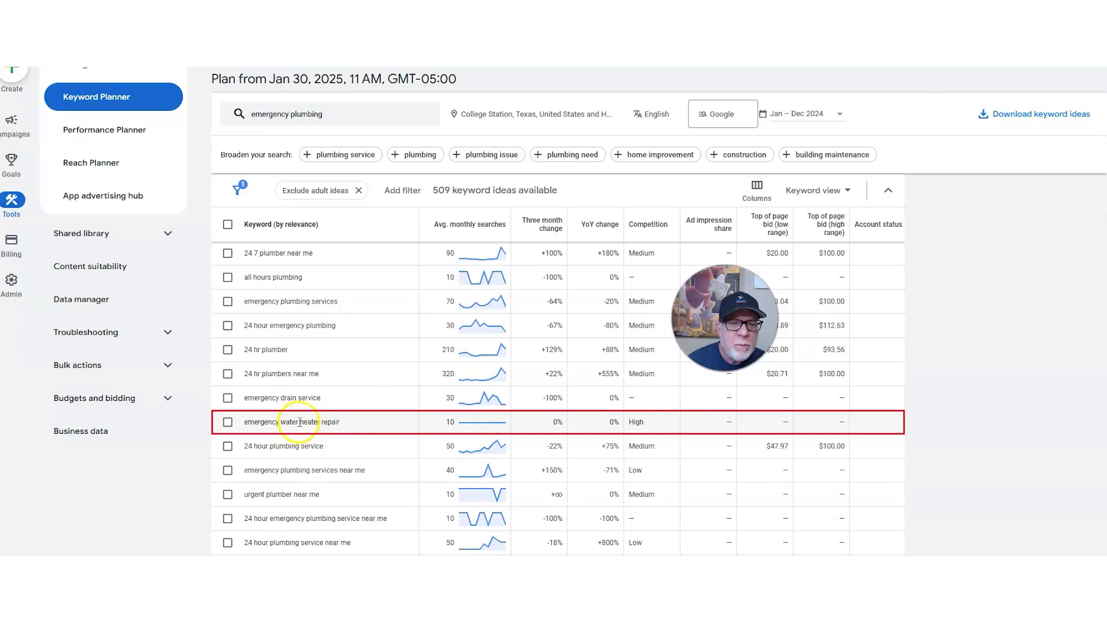
left_click_drag(280, 424, 322, 425)
key("ctrl+c")
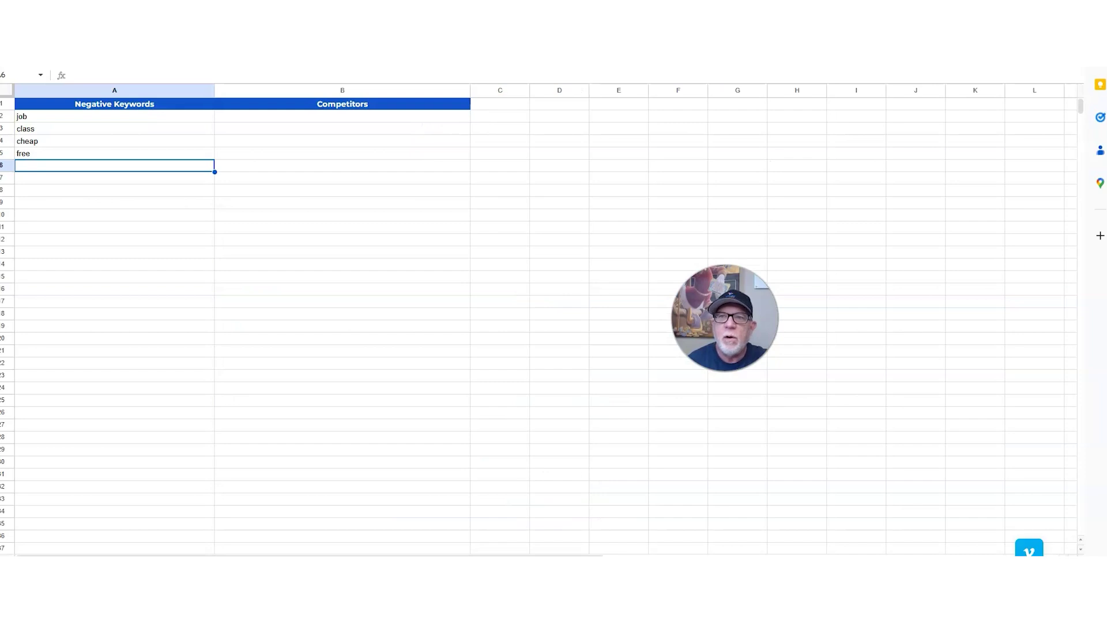
left_click(76, 166)
key("ctrl+v")
left_click(78, 180)
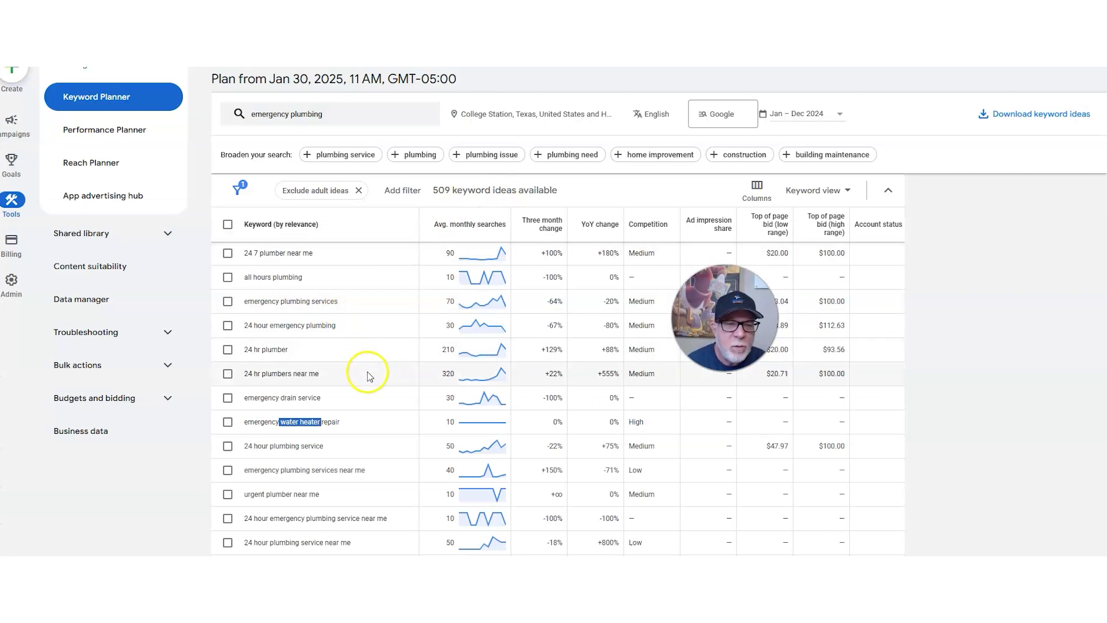
- Find the gas leak repair idea in Keyword Planner and copy it into cell A7 of the negative keywords sheet
scroll(368, 372, "down", 1)
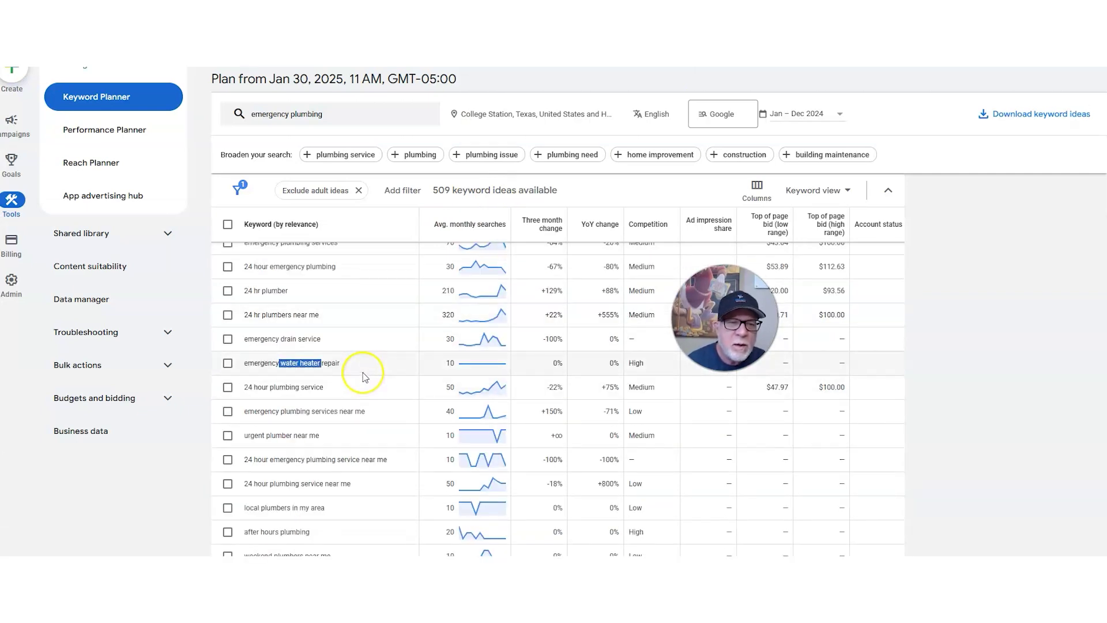
scroll(364, 376, "down", 1)
scroll(364, 377, "down", 1)
left_click(354, 397)
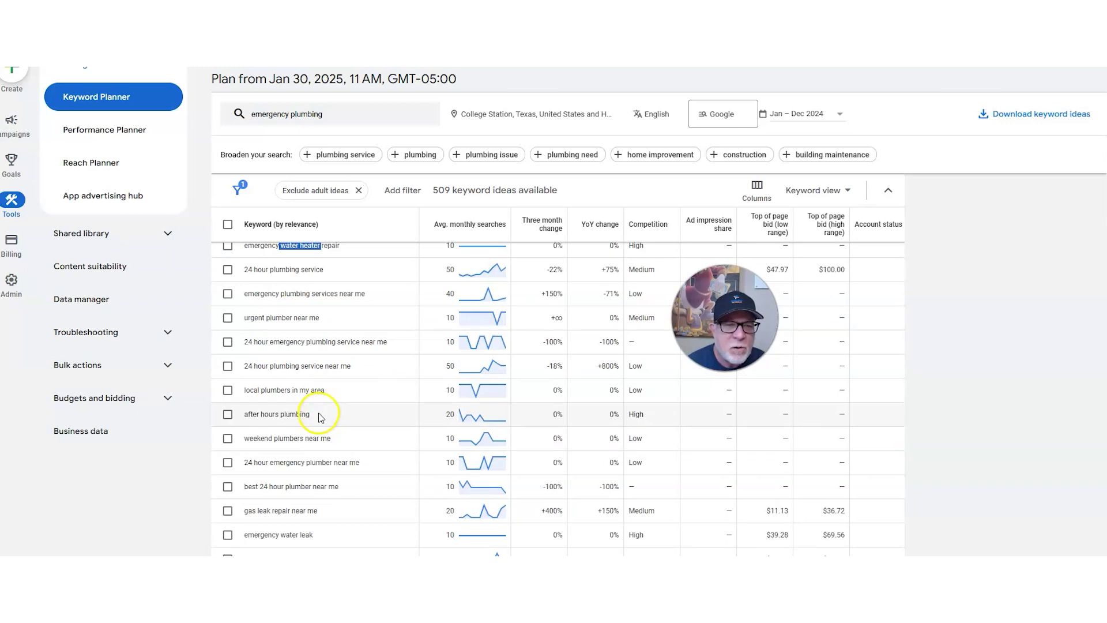
scroll(338, 319, "up", 5)
scroll(338, 320, "up", 3)
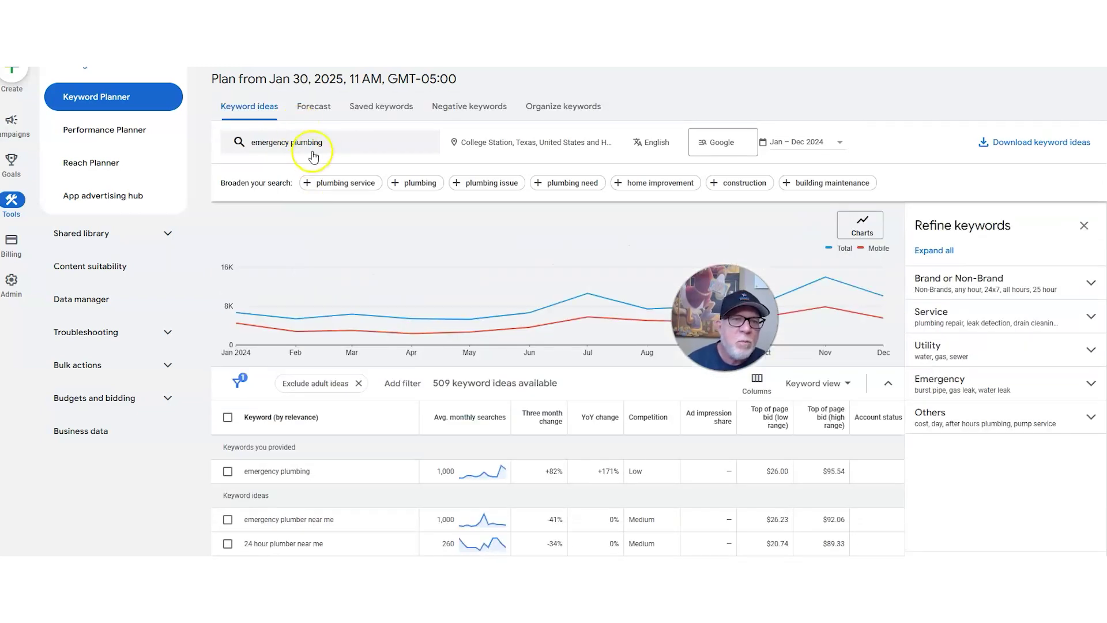
scroll(394, 431, "down", 10)
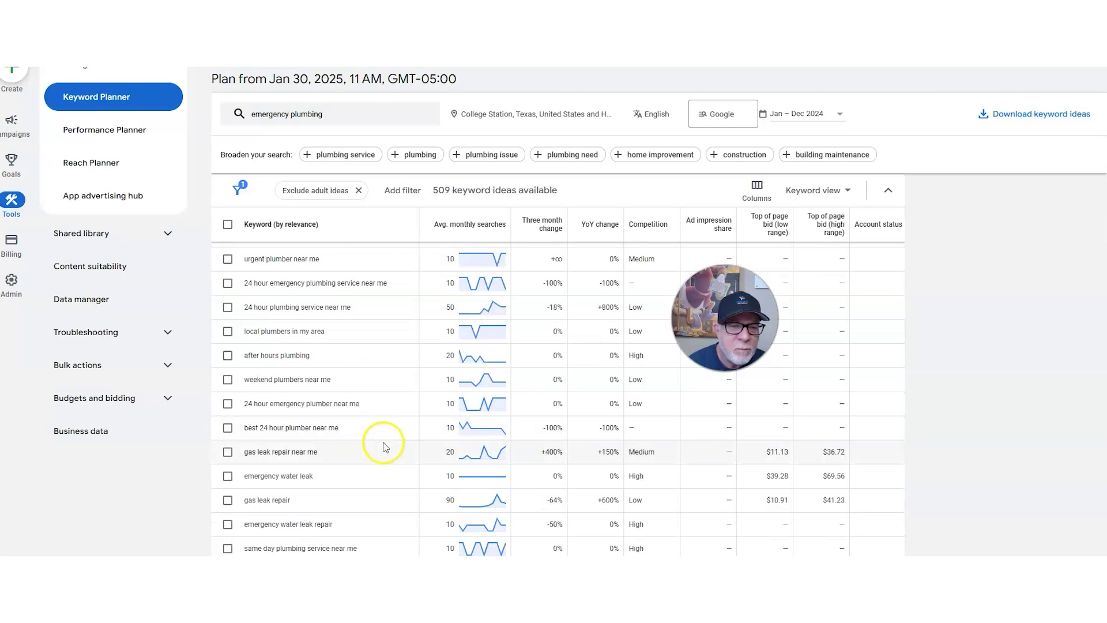
left_click_drag(300, 505, 244, 503)
key("ctrl+c")
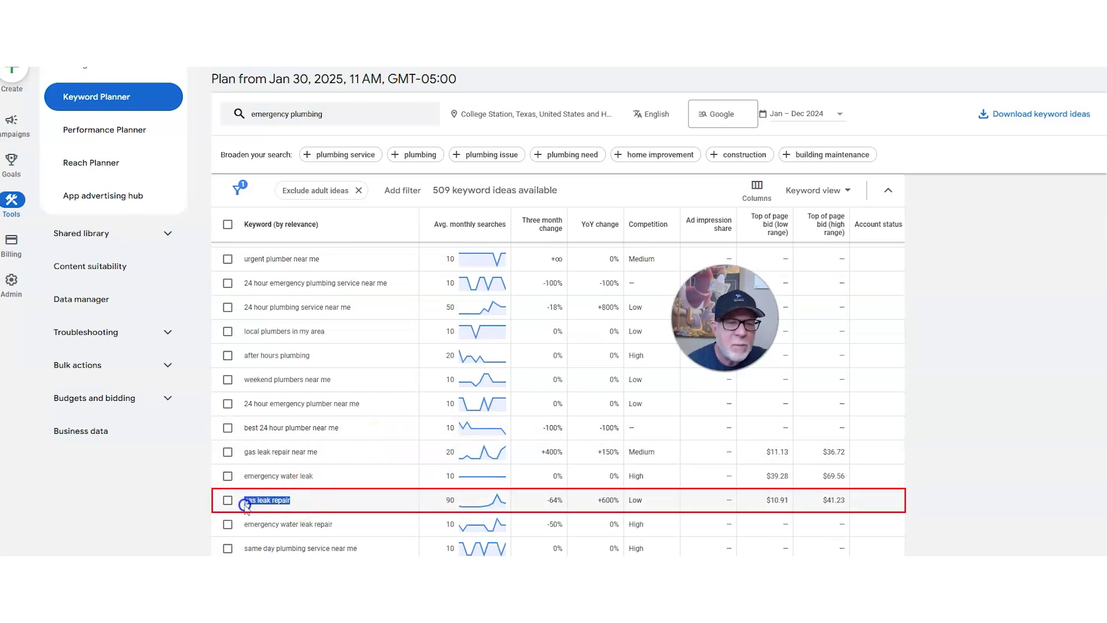
left_click(629, 34)
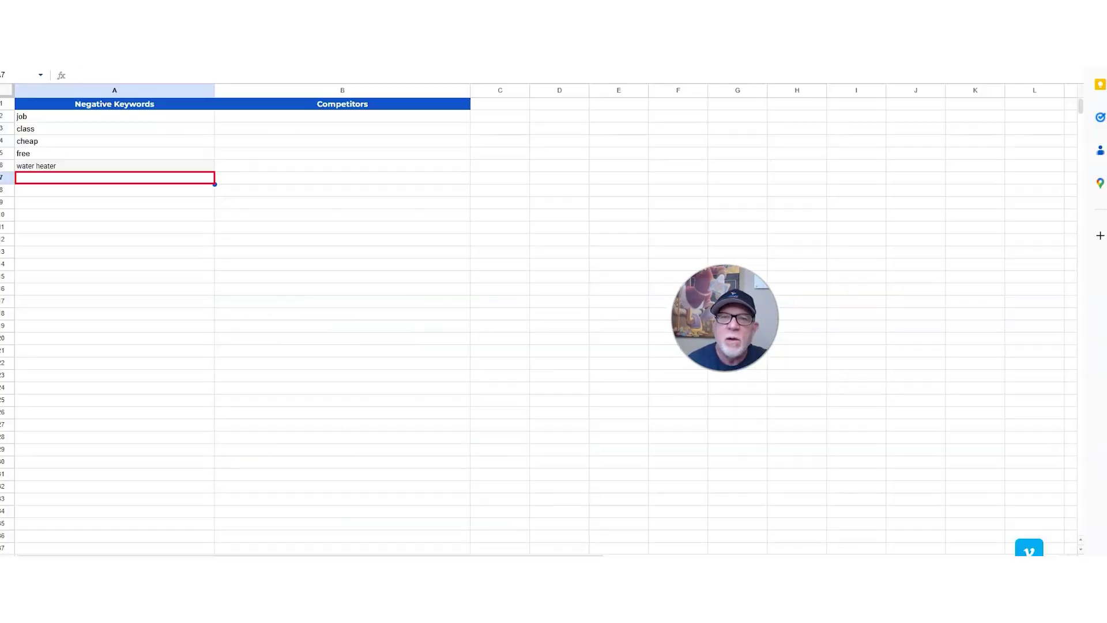
key("ctrl+v")
left_click(123, 194)
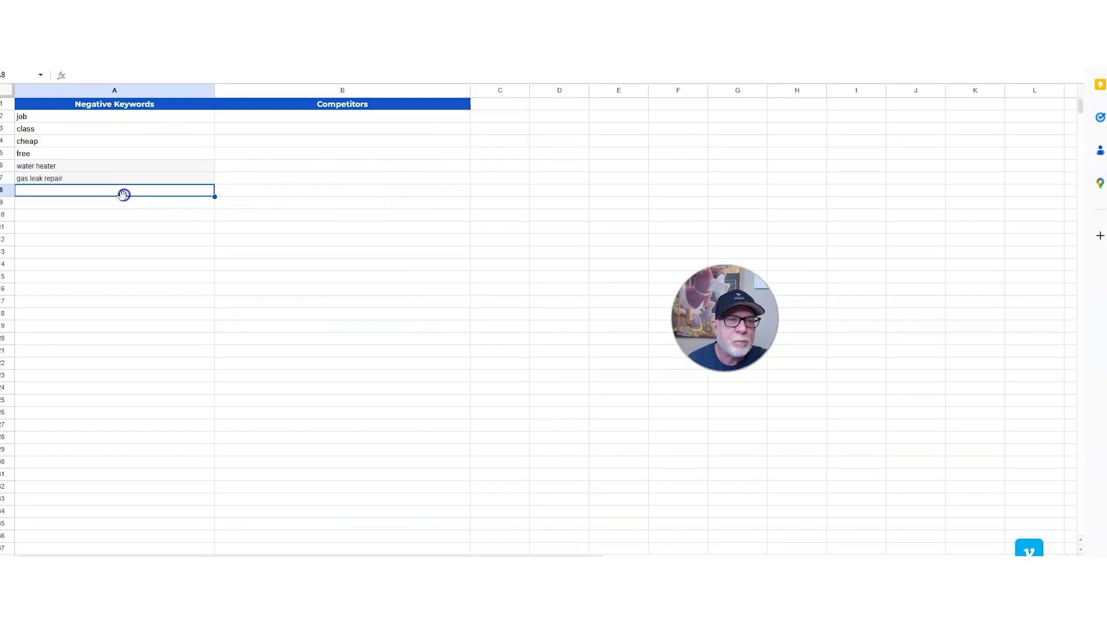
- Review more emergency plumbing ideas in Keyword Planner, then replace that search term with "plumbing company" and get the results
left_click(490, 34)
scroll(404, 346, "down", 2)
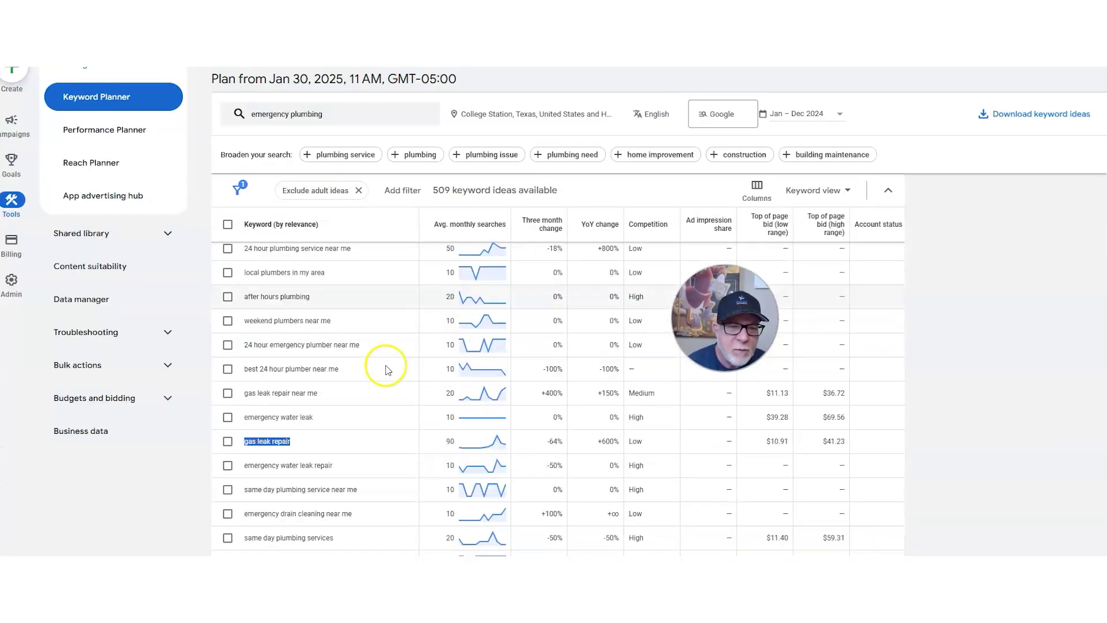
scroll(370, 383, "down", 4)
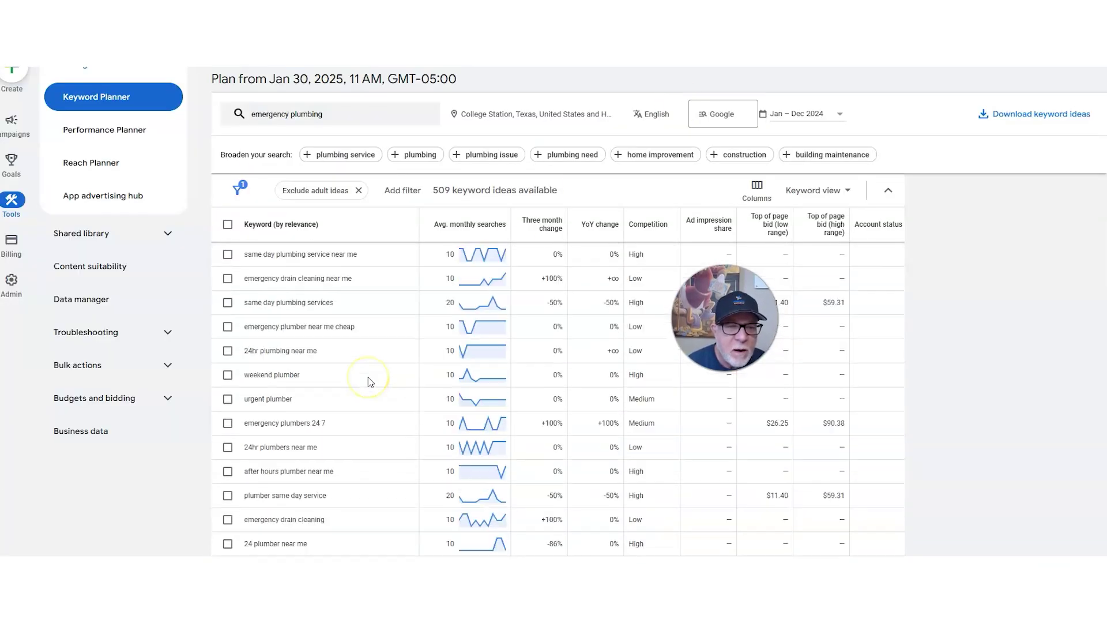
scroll(370, 382, "down", 3)
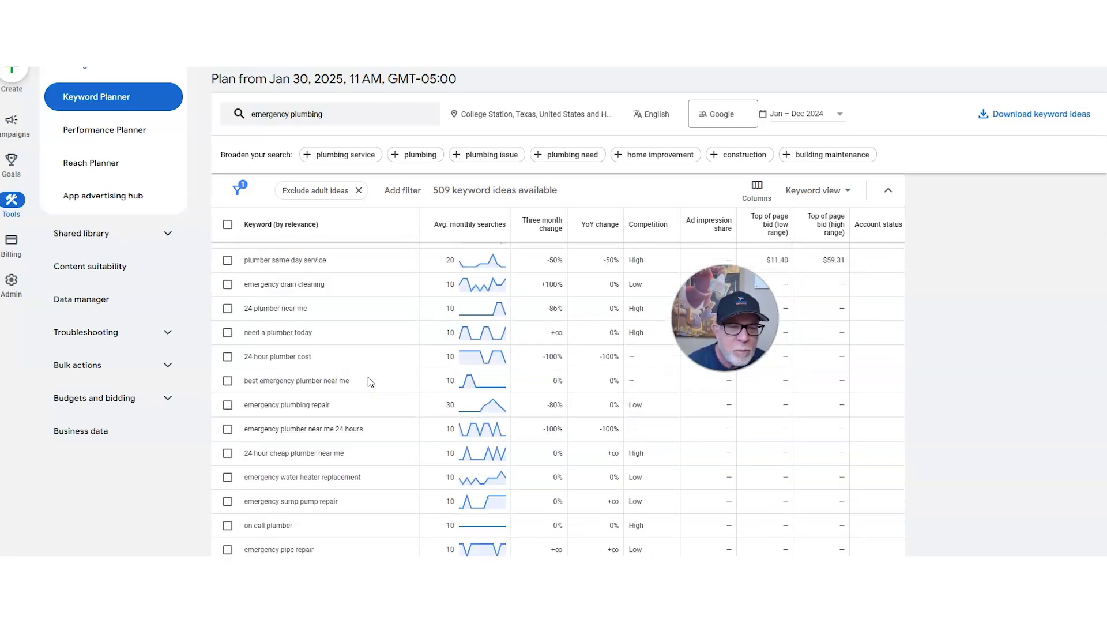
left_click(333, 116)
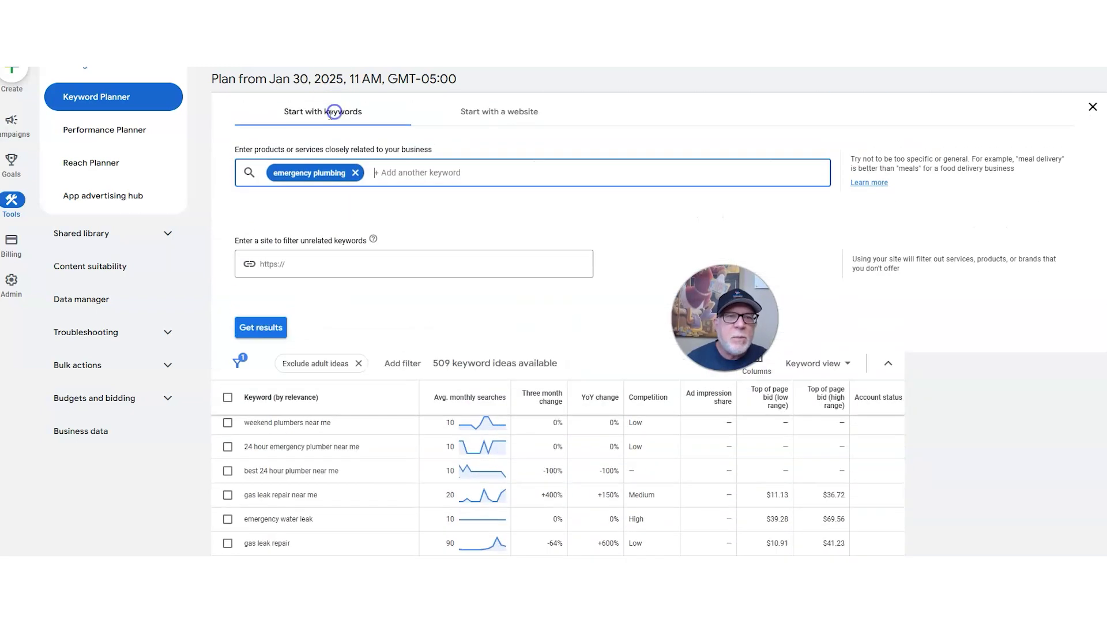
left_click(356, 171)
type("plumbing company")
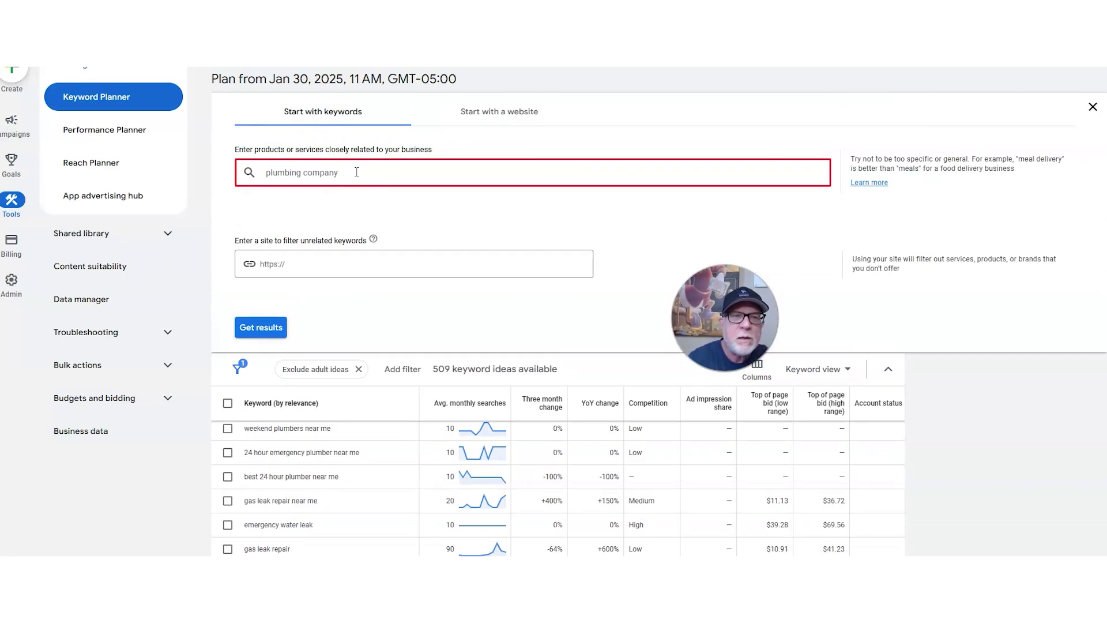
left_click(261, 327)
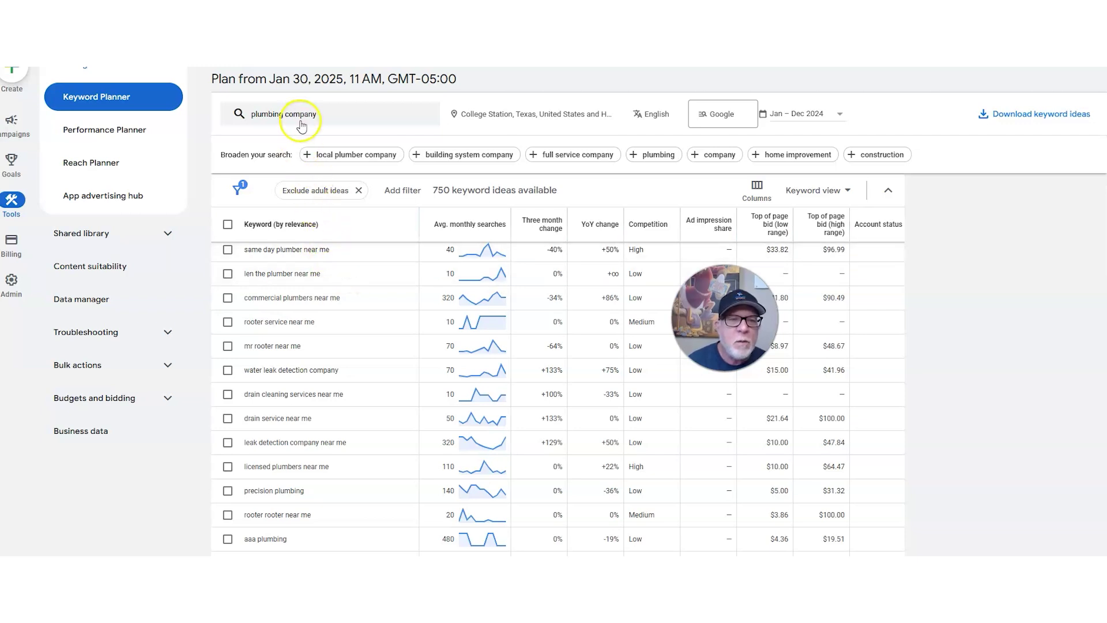
- Copy the aaa plumbing keyword idea from Keyword Planner into cell B2 of the sheet's Competitors column
scroll(373, 360, "down", 2)
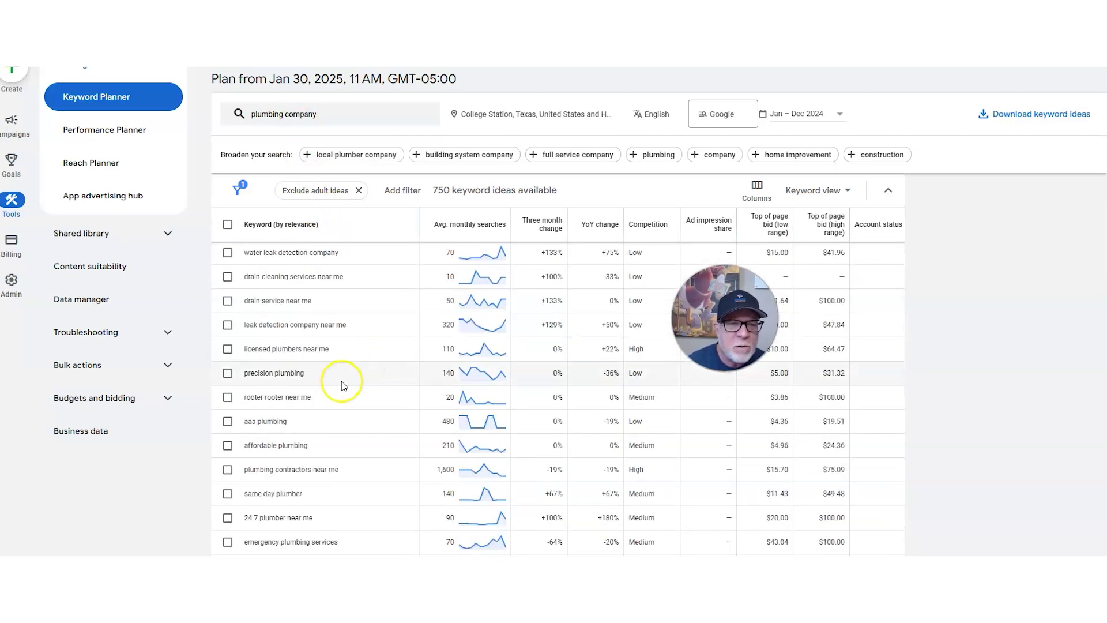
left_click_drag(291, 425, 244, 428)
key("ctrl+c")
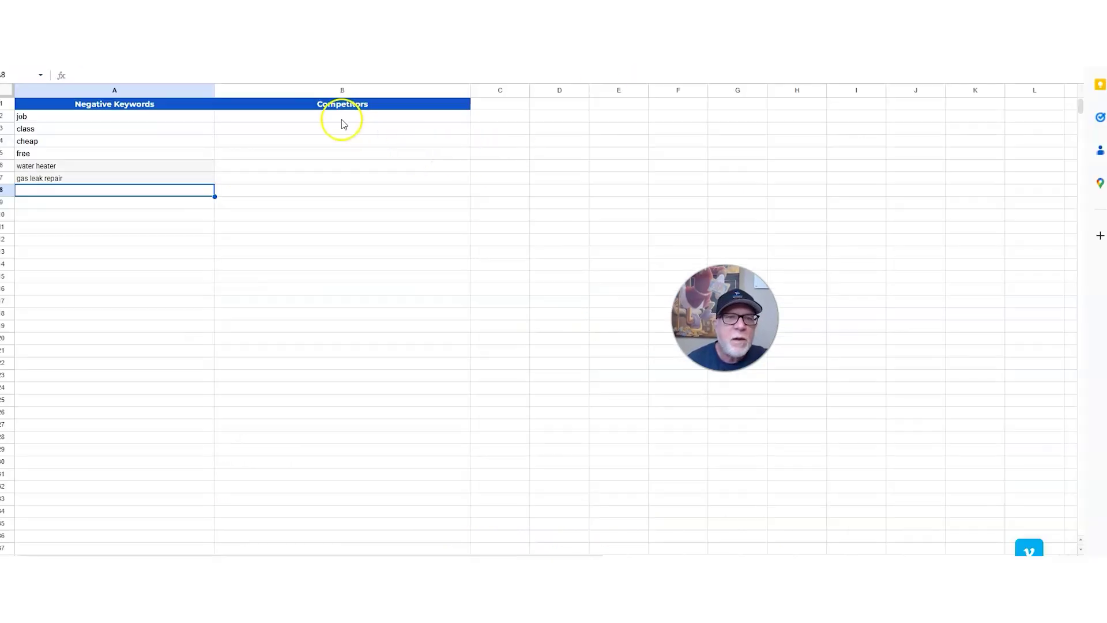
left_click(342, 120)
key("ctrl+v")
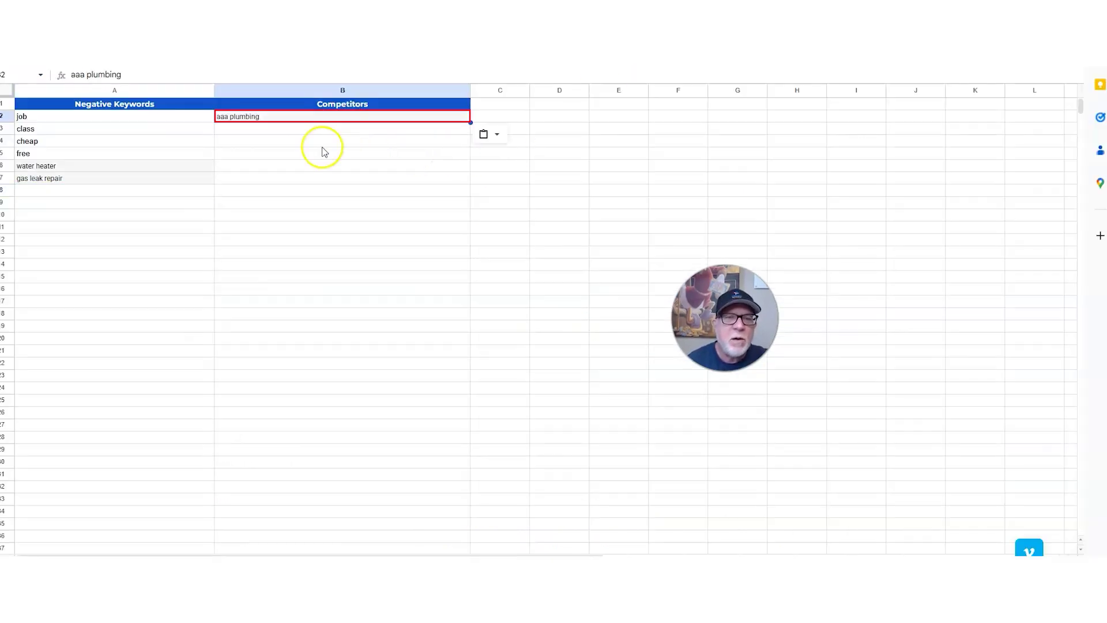
- Shorten the competitor entry in cell B2 to just "aaa"
double_click(232, 116)
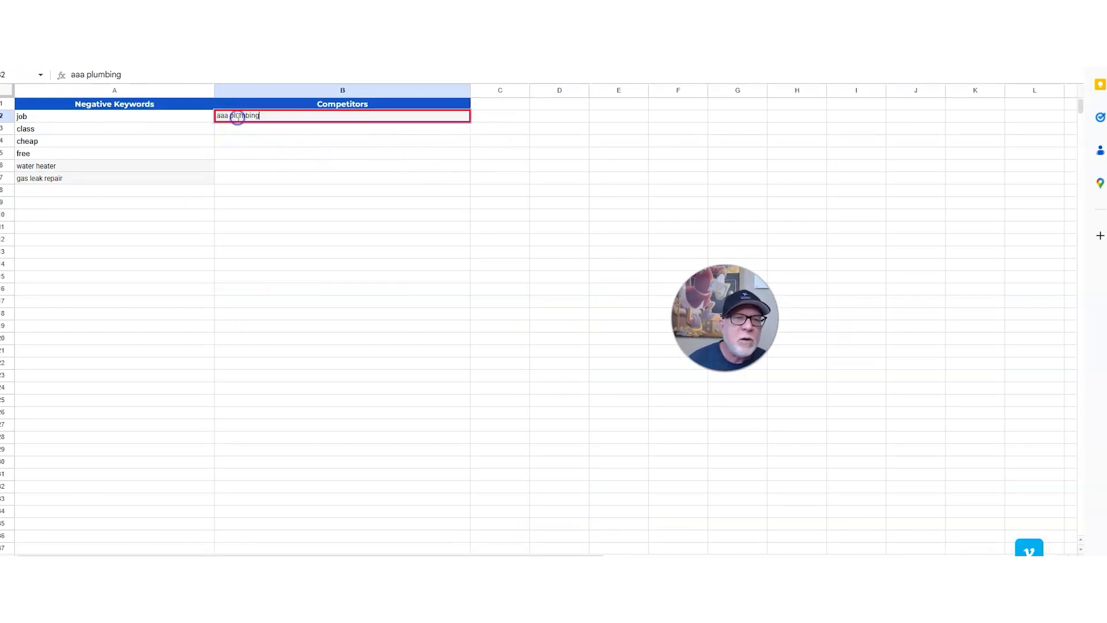
left_click_drag(231, 115, 283, 114)
key("BackSpace")
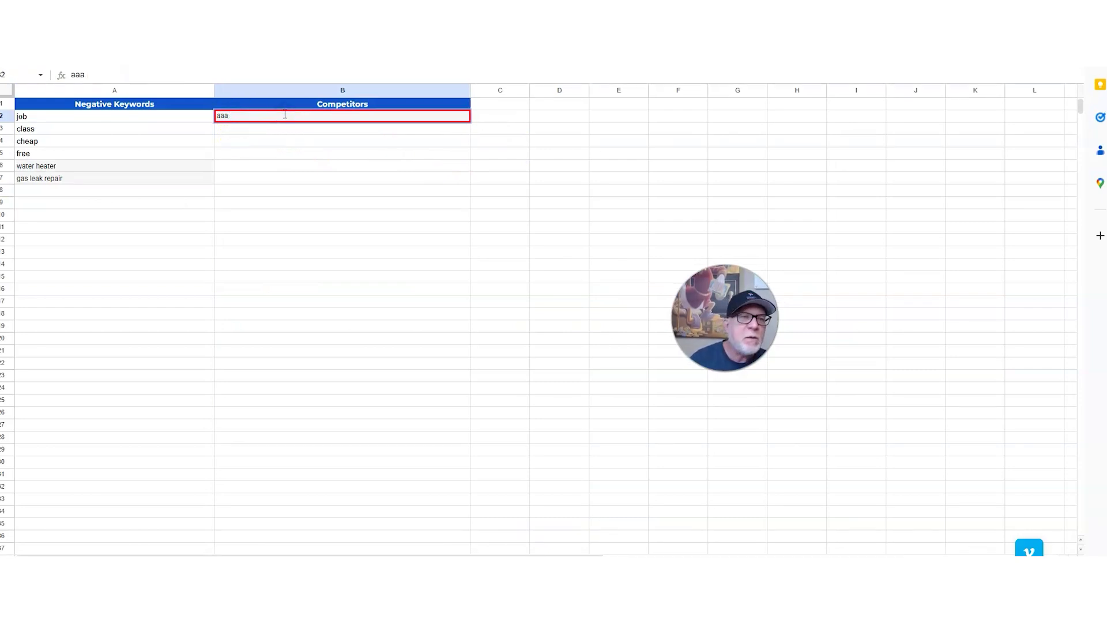
left_click(220, 130)
left_click(225, 118)
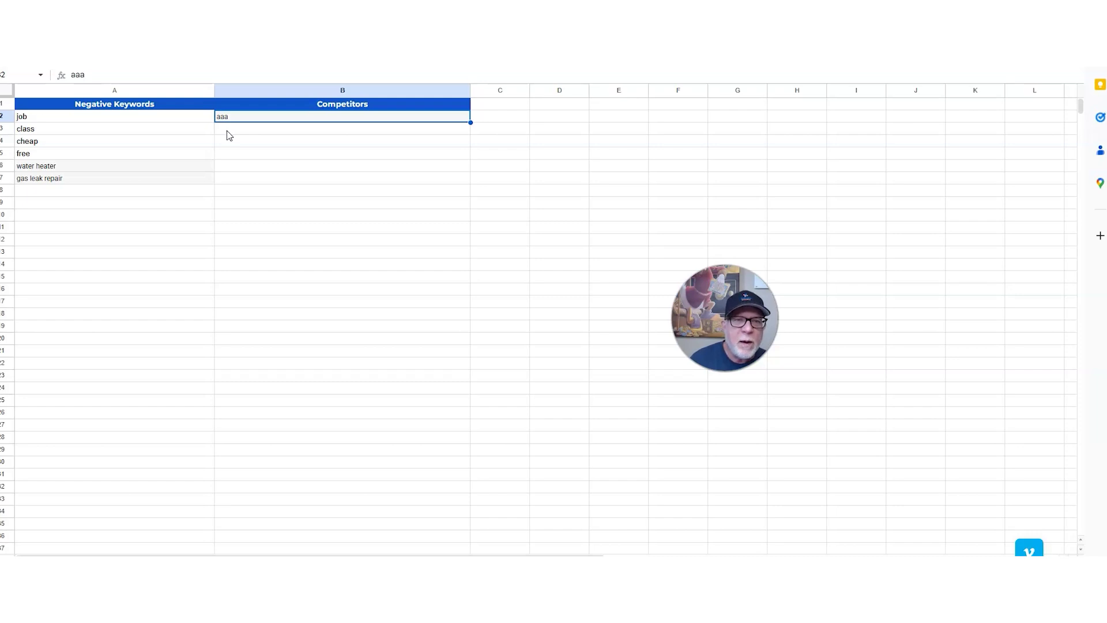
- Copy the affordable plumbing keyword idea from Keyword Planner into cell B3 of the sheet's Competitors column
left_click(230, 132)
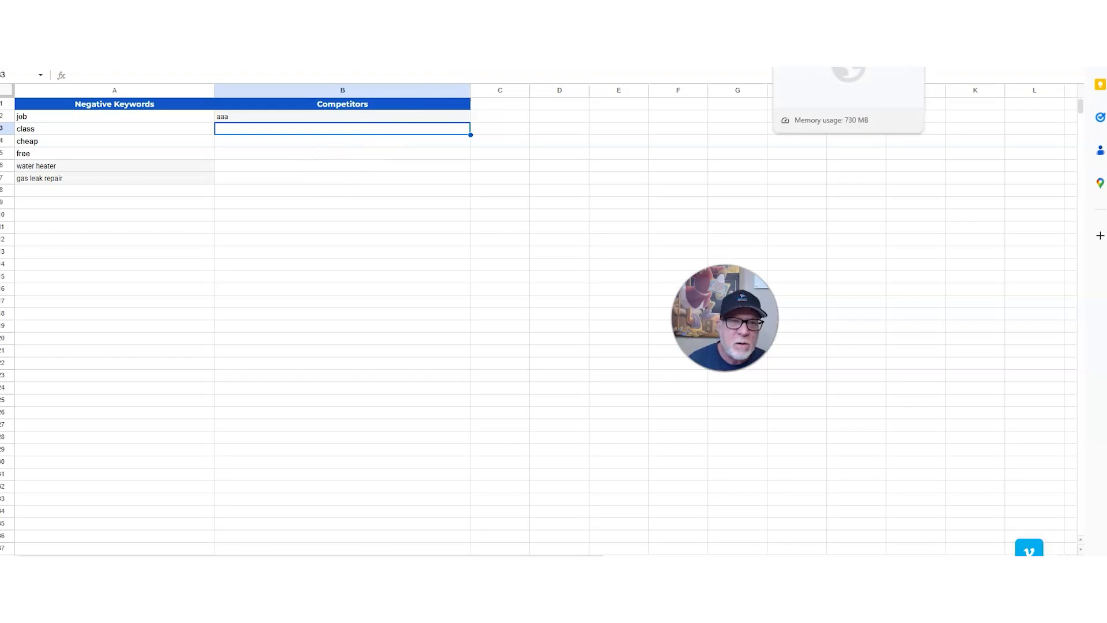
left_click(812, 11)
scroll(404, 359, "down", 1)
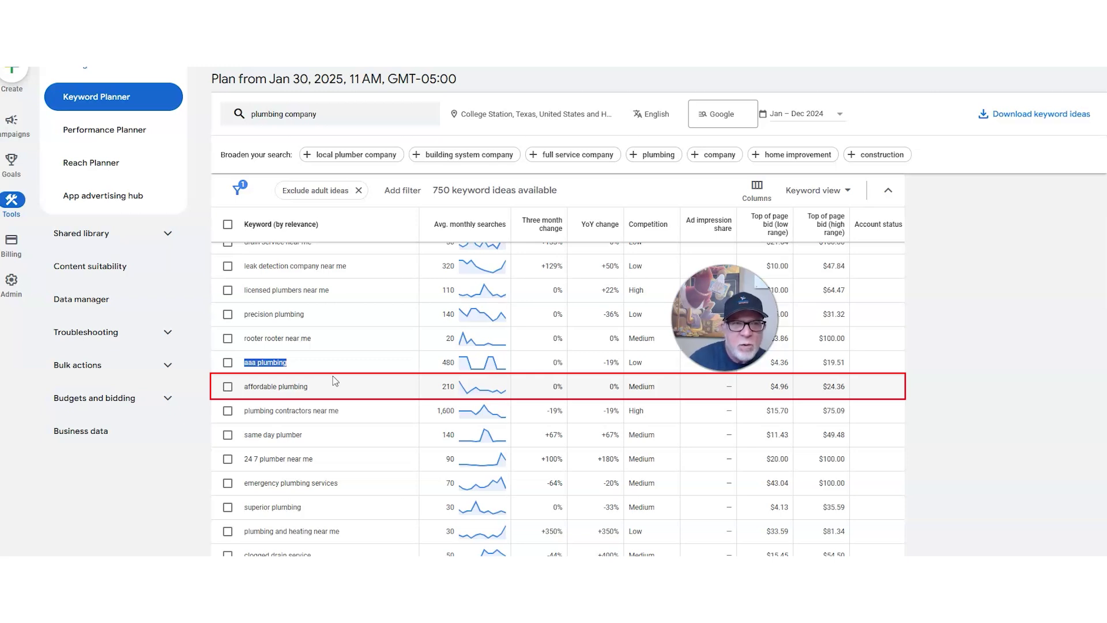
triple_click(255, 384)
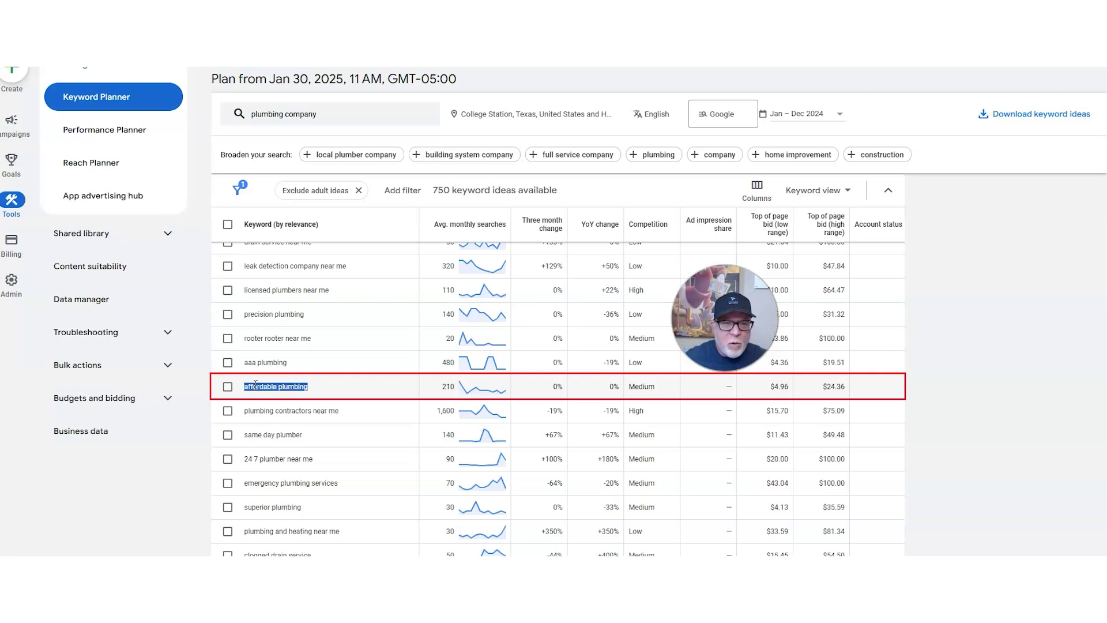
left_click(259, 385)
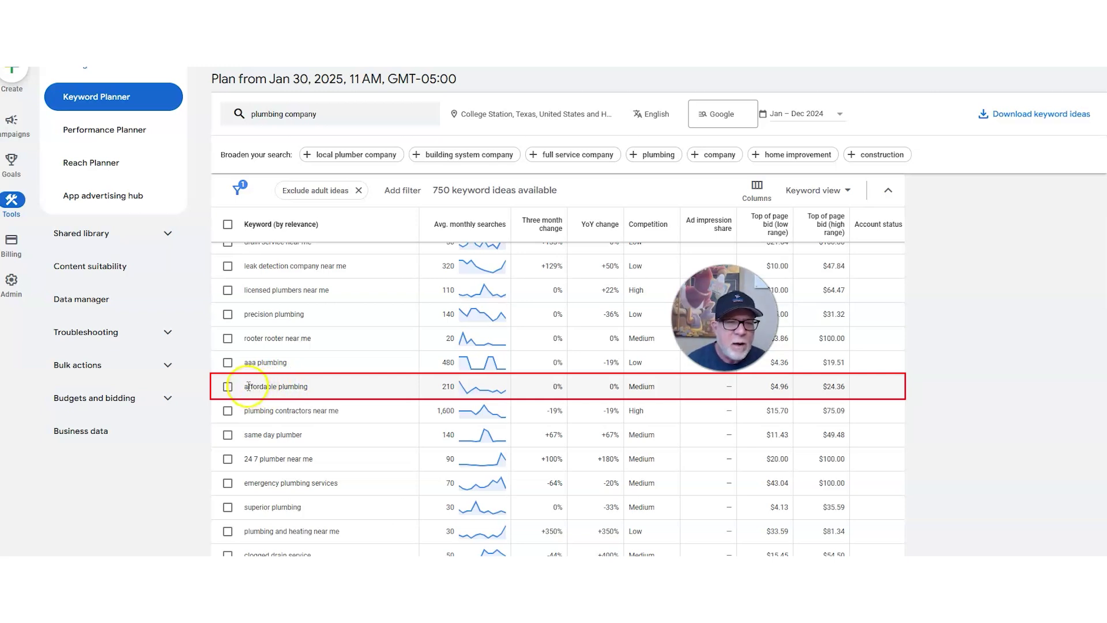
left_click_drag(244, 386, 310, 391)
left_click(284, 387)
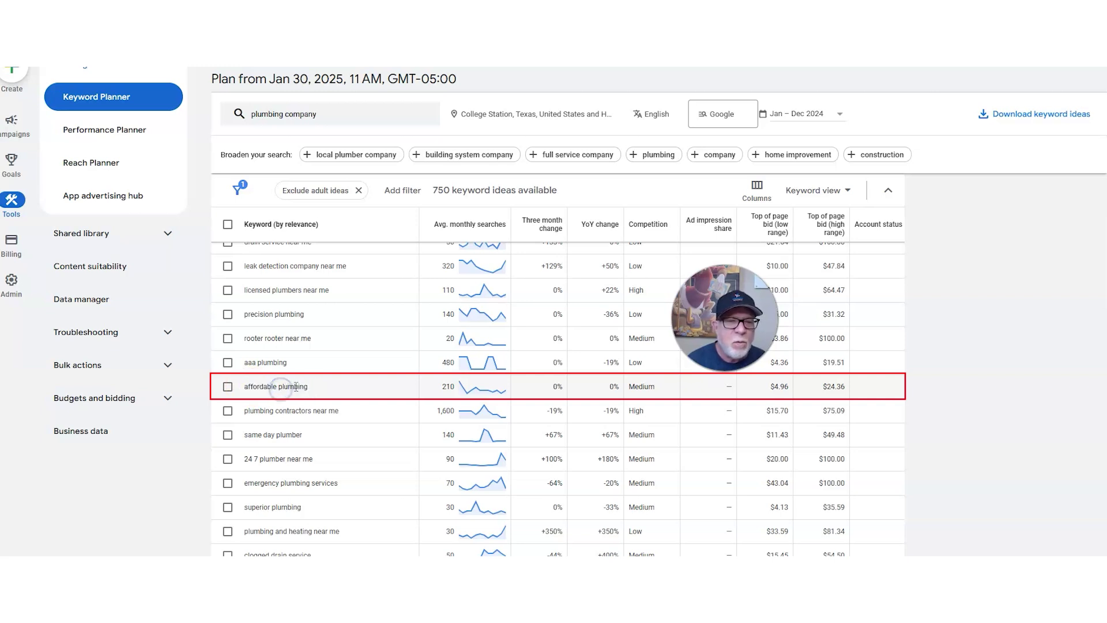
double_click(263, 387)
left_click(296, 387)
left_click_drag(307, 386, 242, 387)
key("ctrl+c")
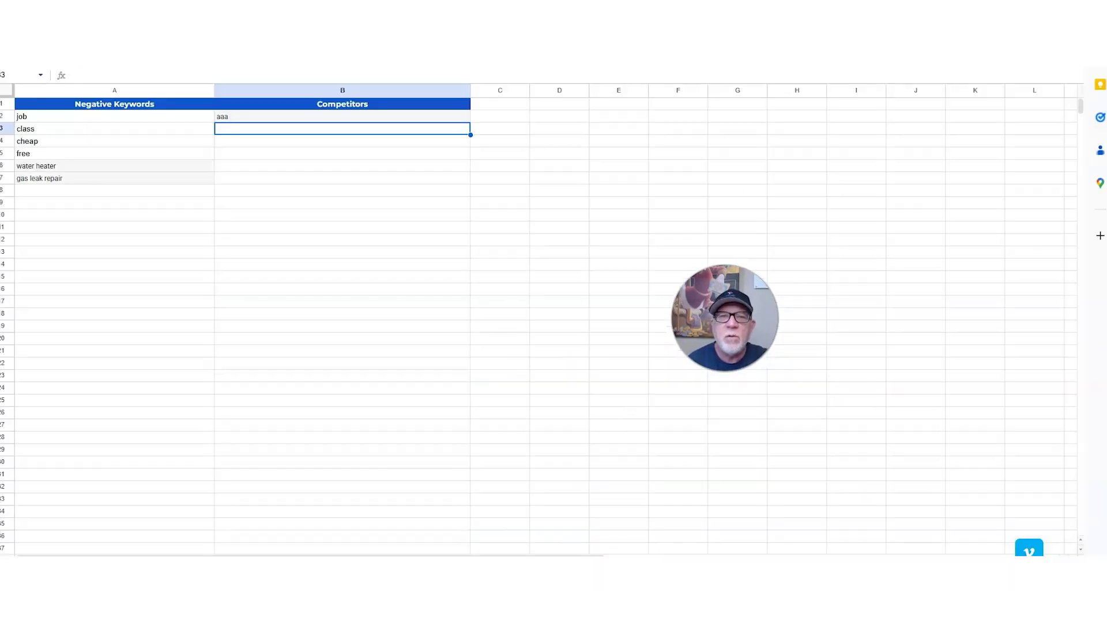
left_click(388, 124)
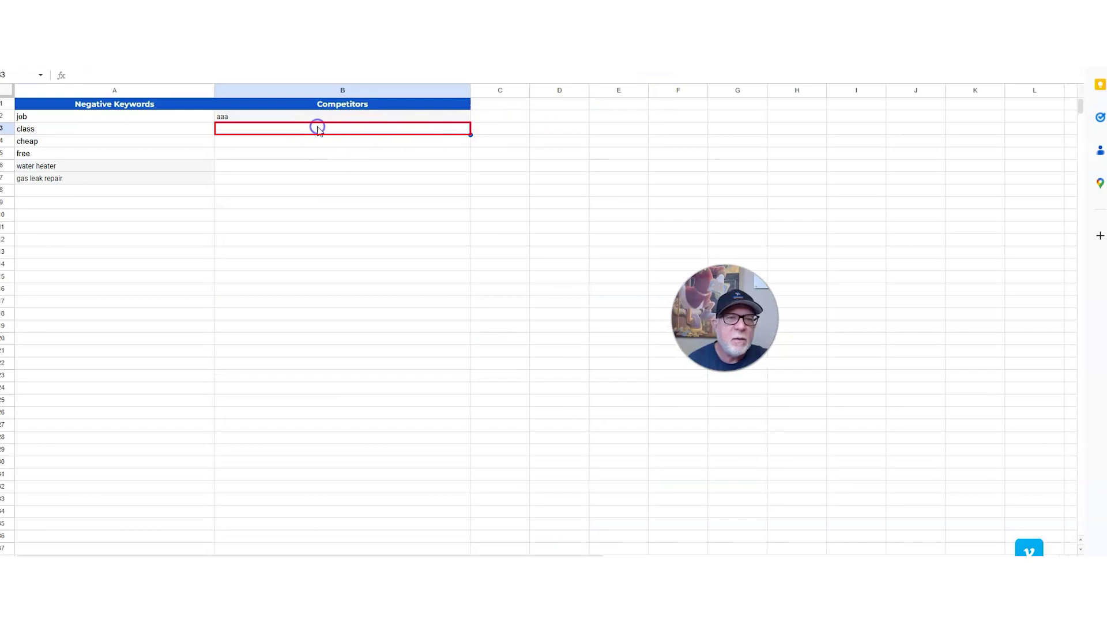
key("ctrl+v")
- Enclose the affordable plumbing entry in cell B3 in double quotation marks
left_click(217, 130)
left_click(217, 125)
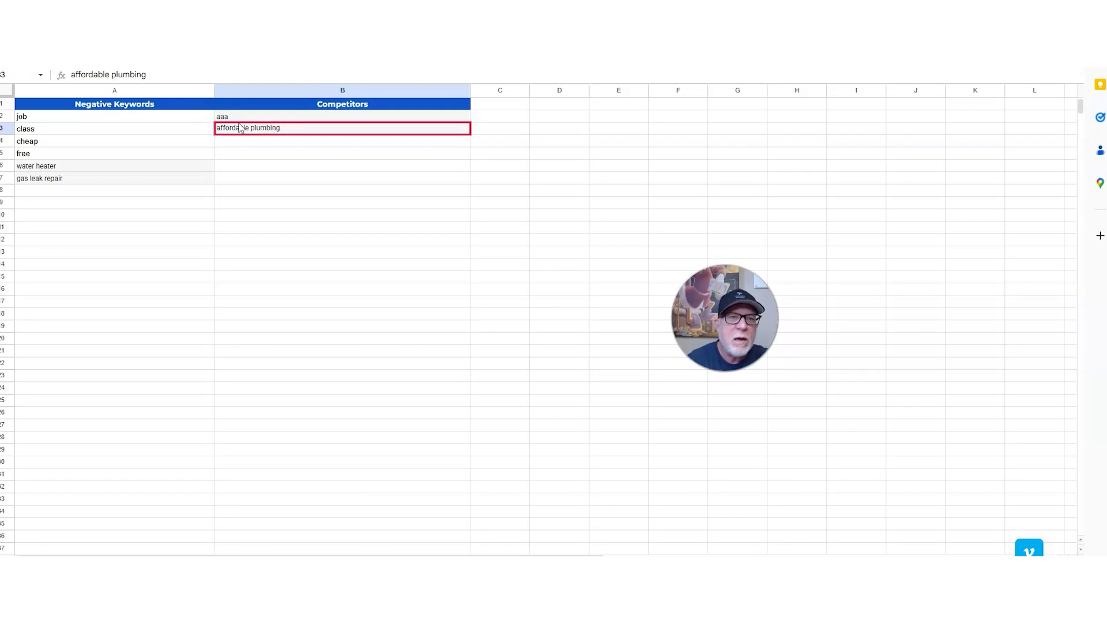
left_click(241, 127)
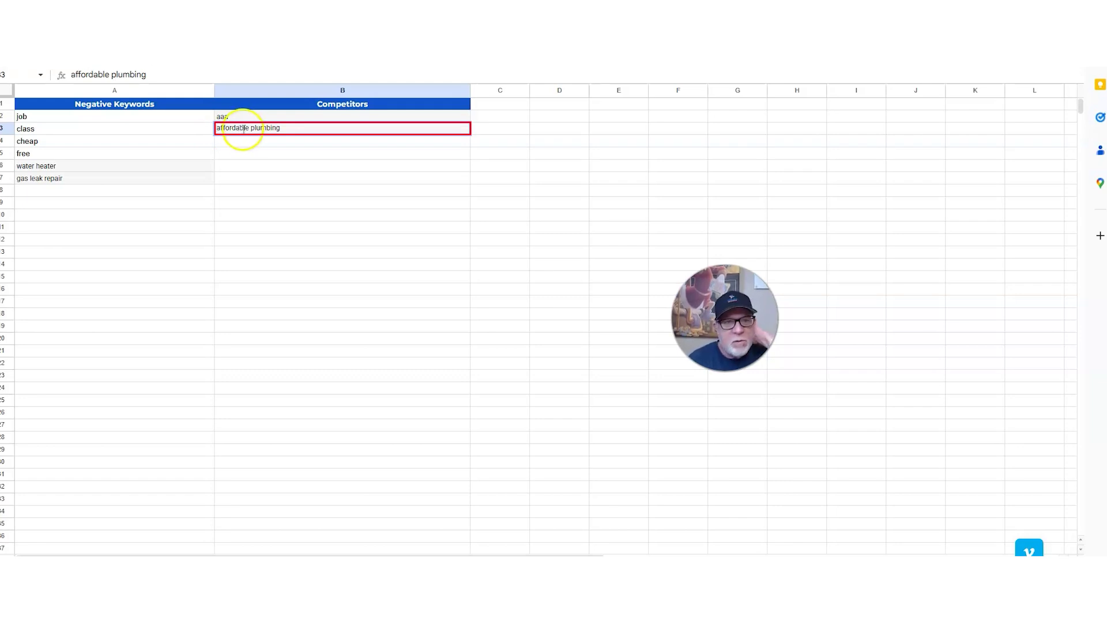
left_click(269, 128)
type("'")
left_click(272, 128)
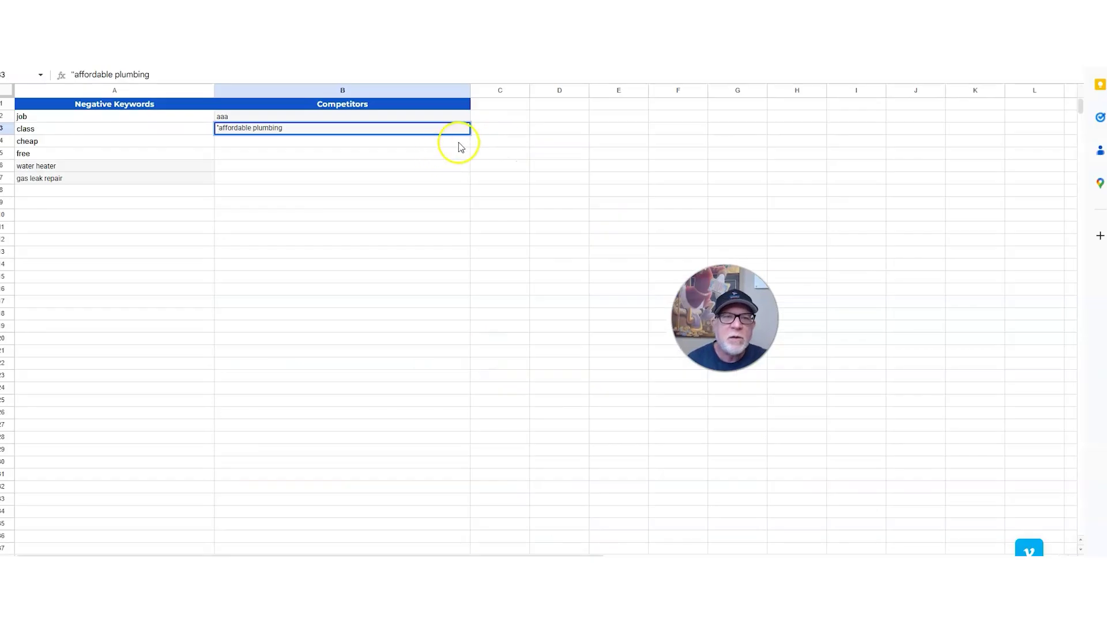
left_click(351, 129)
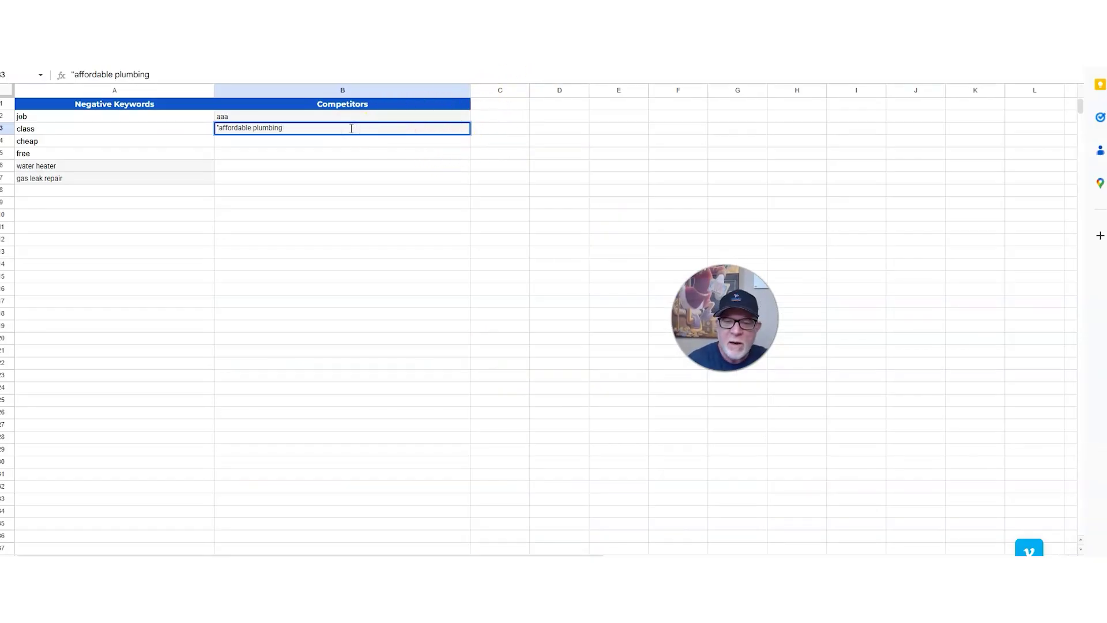
key("Up")
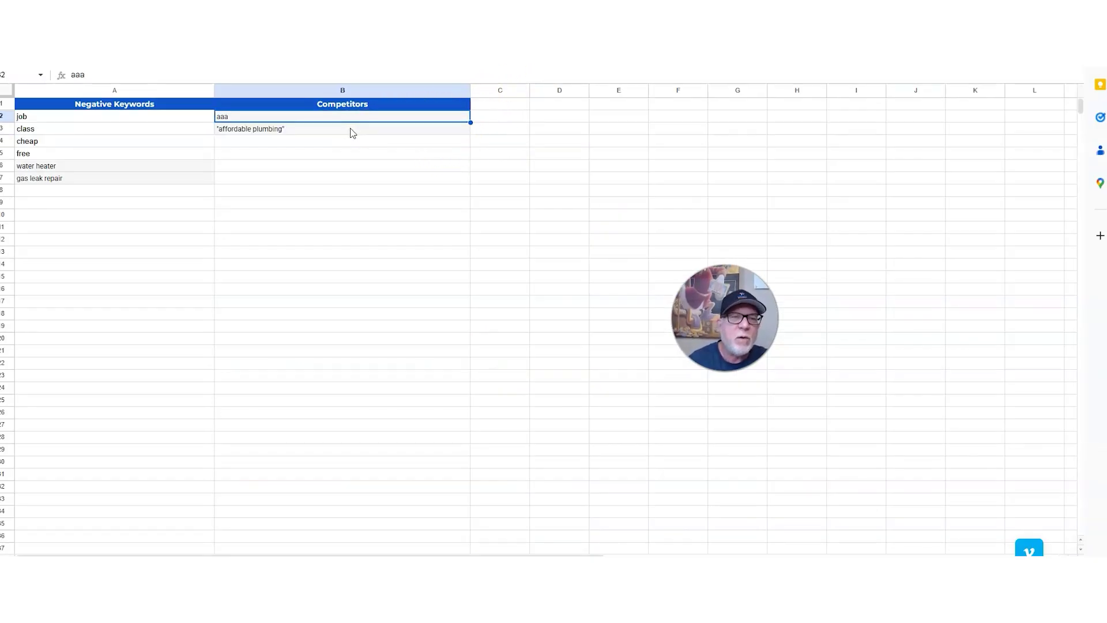
- Find the superior plumbing idea in Keyword Planner and copy it into cell B4 of the Competitors column
left_click(298, 144)
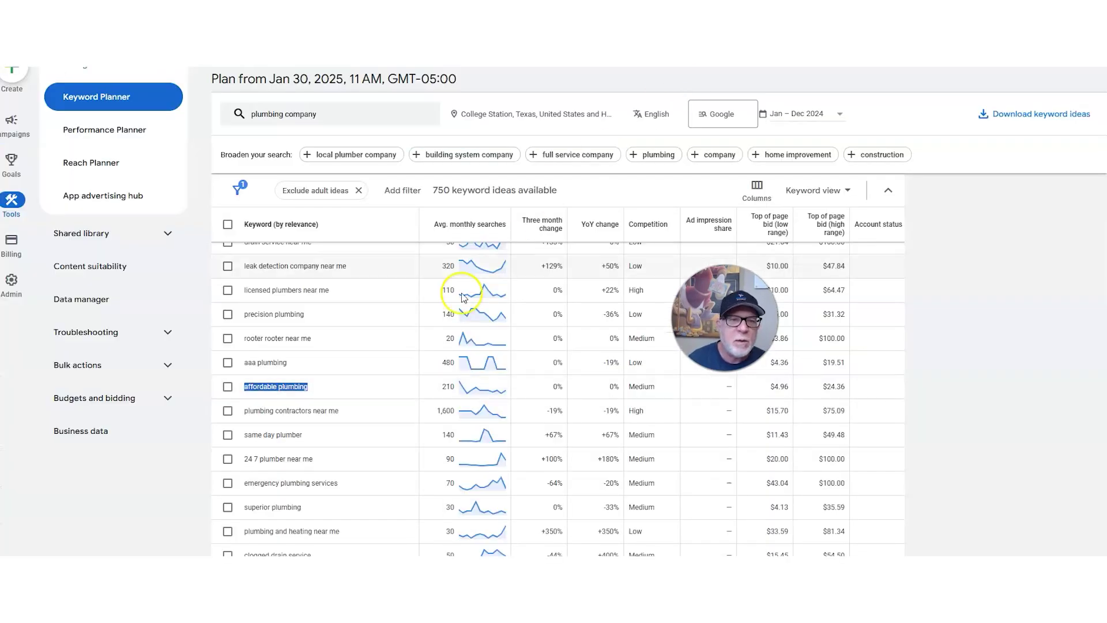
scroll(315, 371, "down", 2)
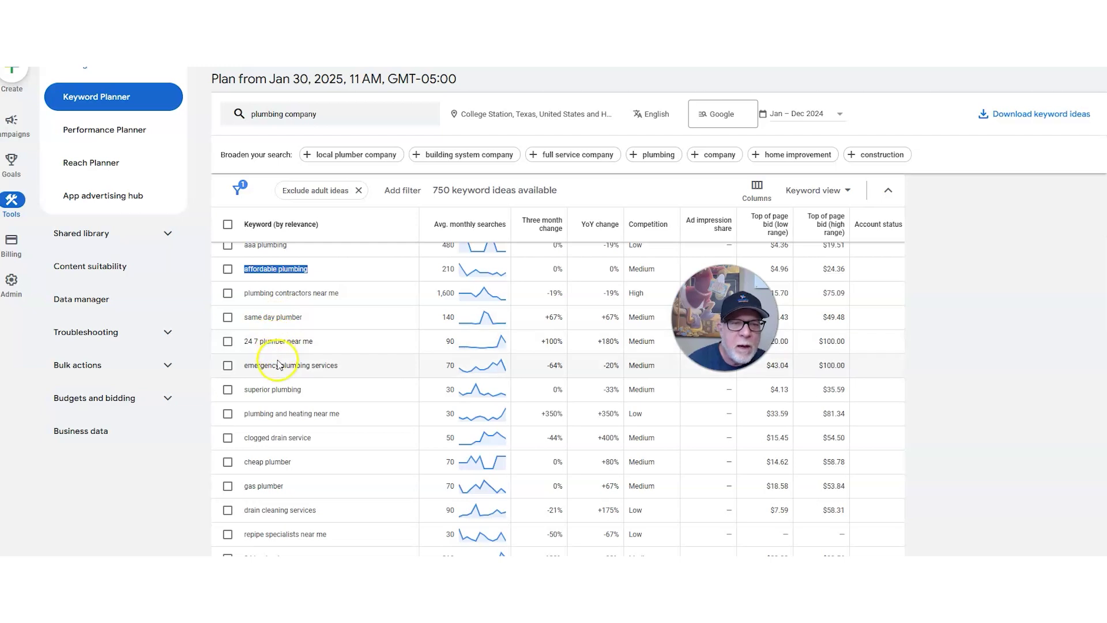
triple_click(271, 390)
key("ctrl+c")
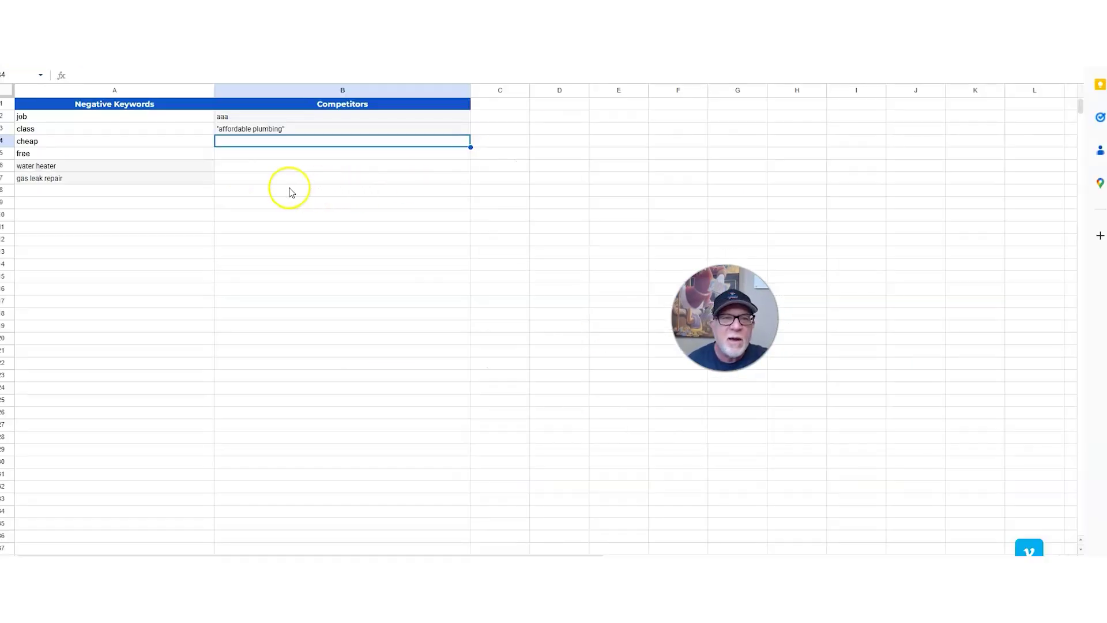
left_click(269, 142)
key("ctrl+v")
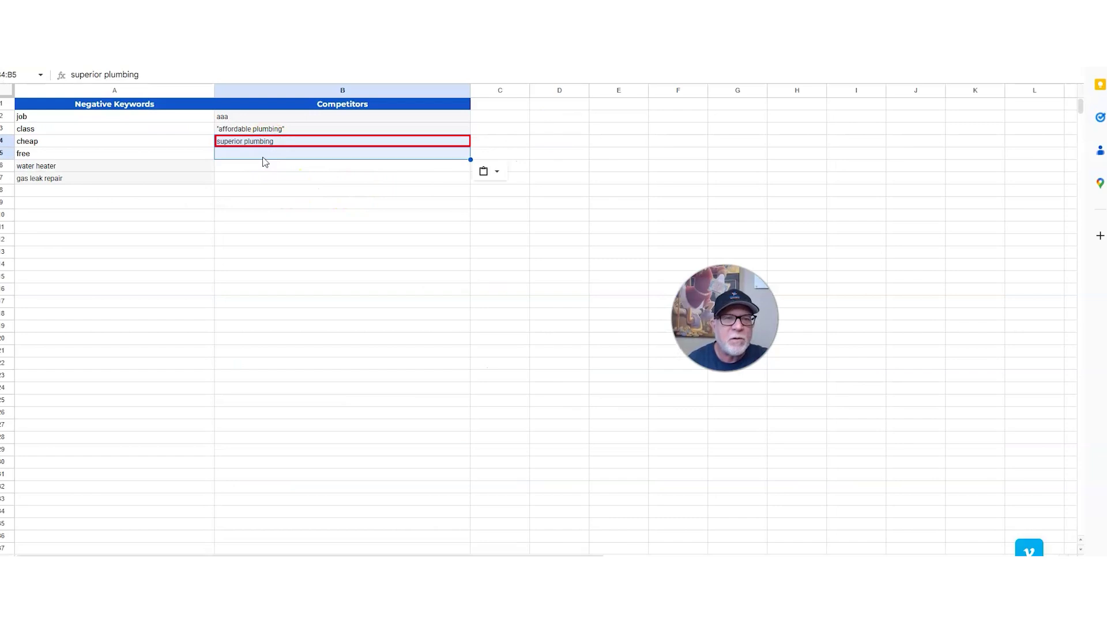
left_click(265, 155)
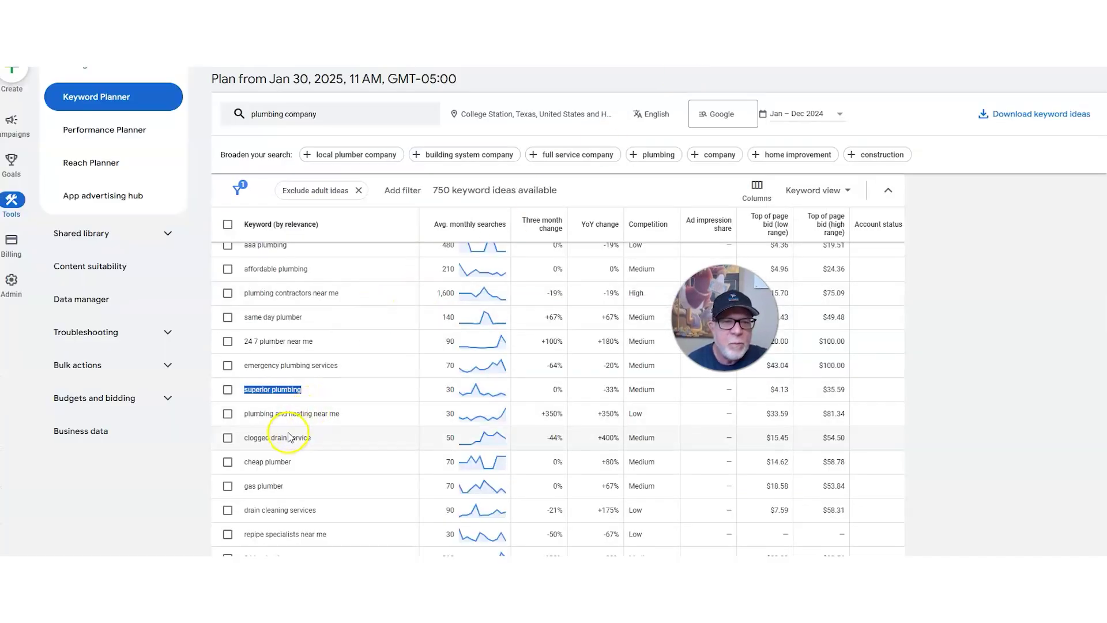
- Enter "gas" as a negative keyword in cell A8
scroll(276, 408, "down", 1)
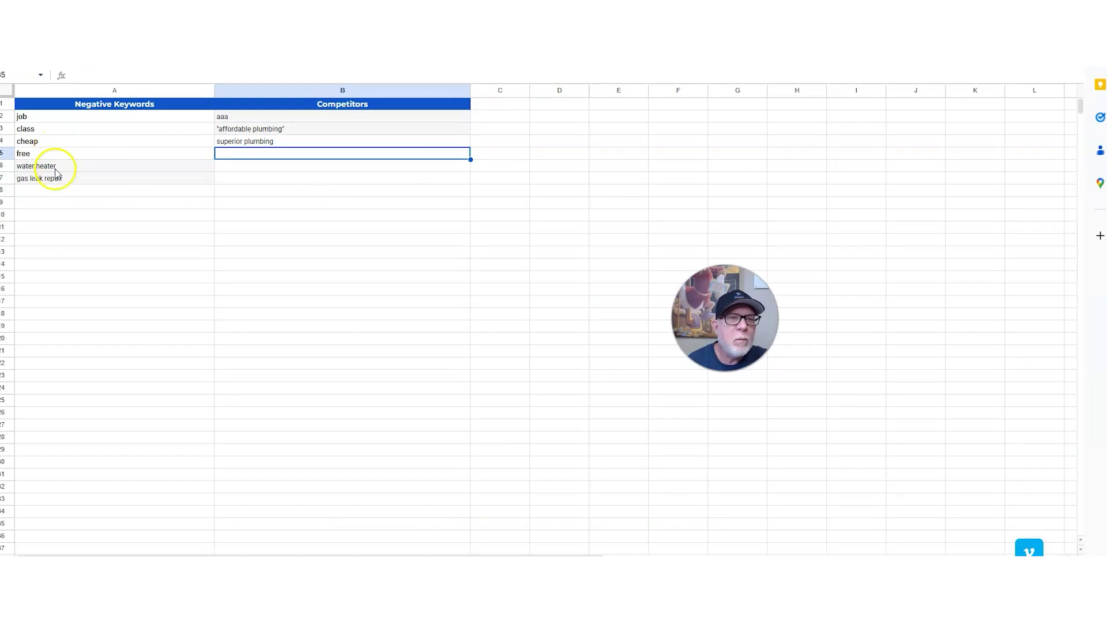
left_click(44, 189)
type("gas")
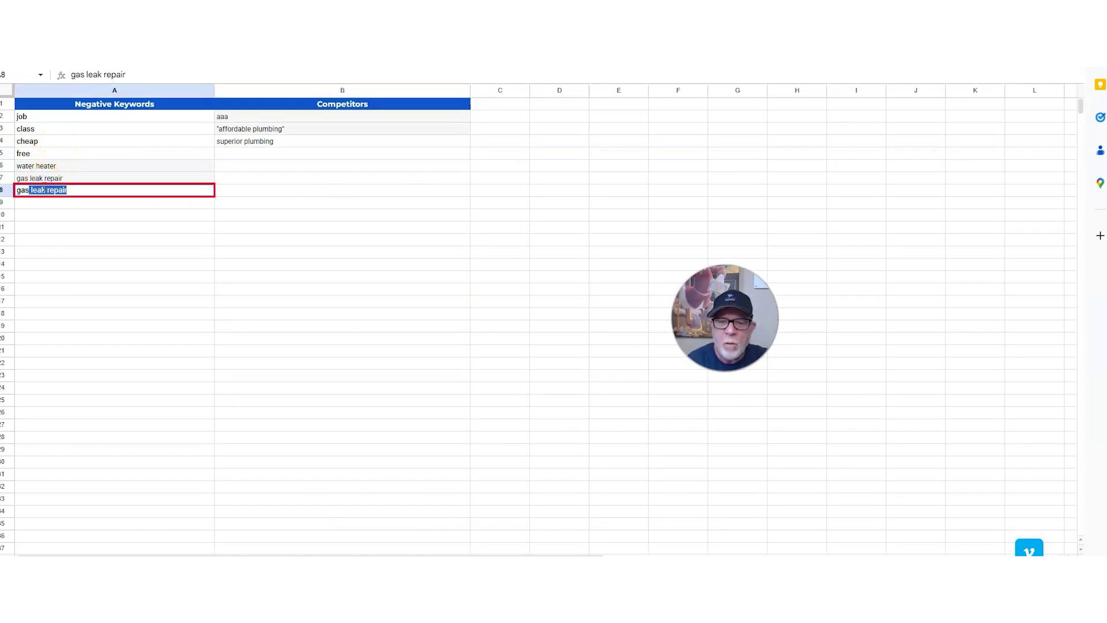
key("BackSpace")
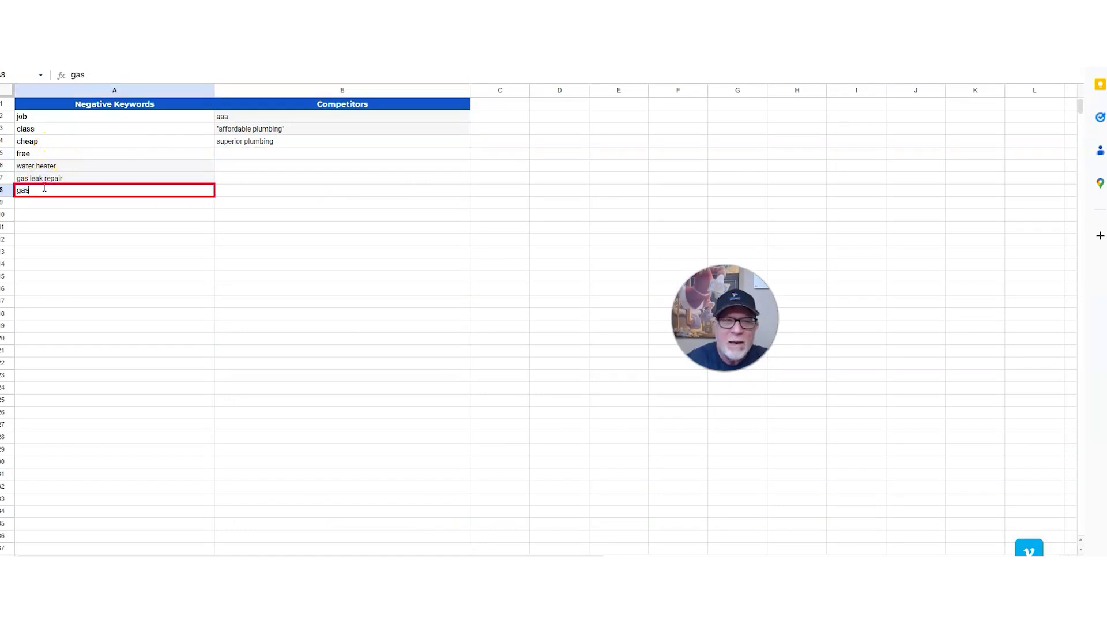
- Shorten the gas leak repair entry in cell A7 to "gas" and clear the duplicate from cell A8
left_click(21, 178)
double_click(34, 179)
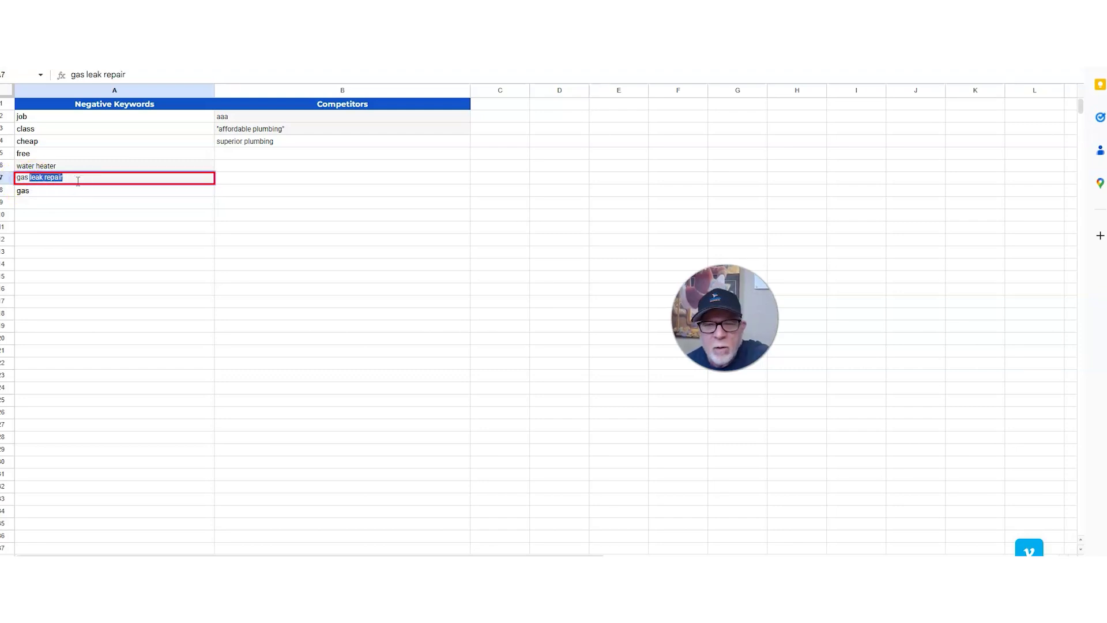
key("BackSpace")
double_click(57, 190)
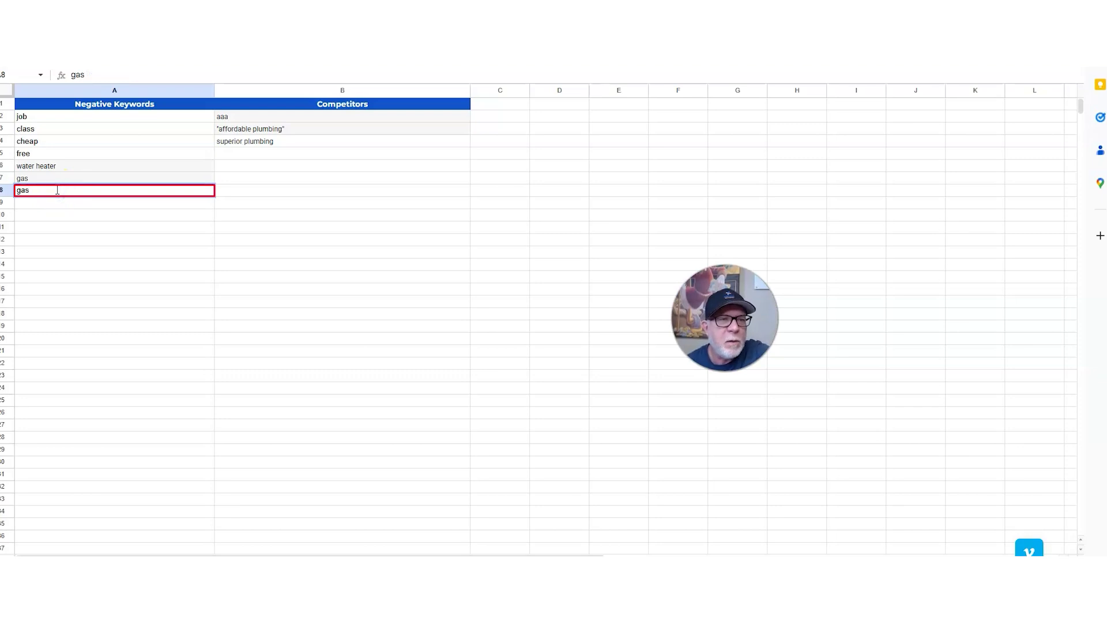
key("BackSpace")
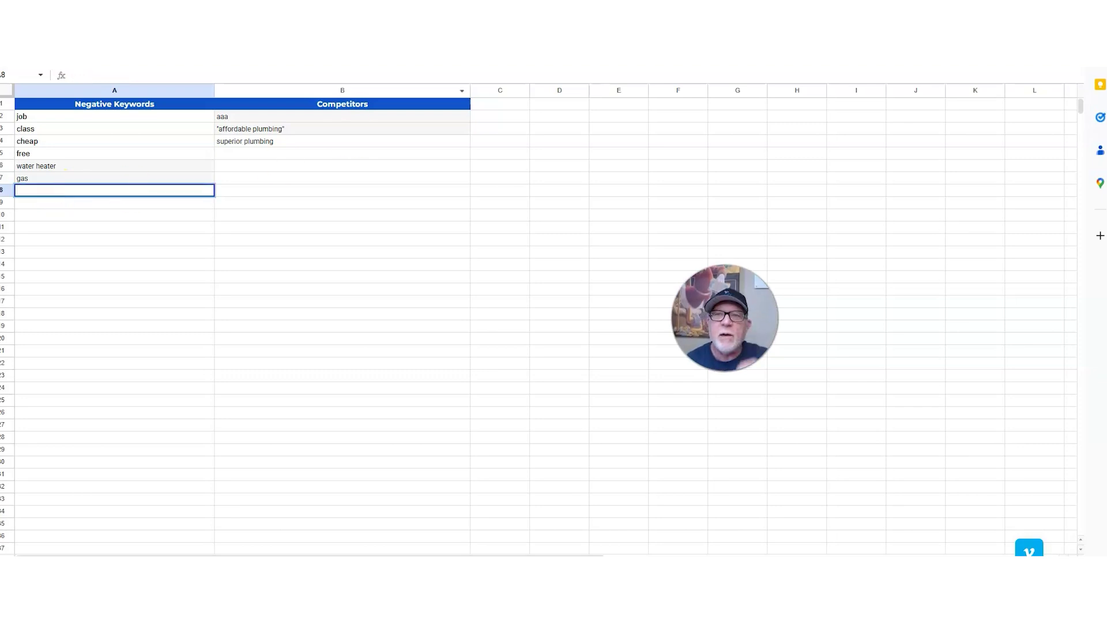
- Review the rest of the first page of plumbing company ideas in Keyword Planner and open the last results page
key("ctrl+Tab")
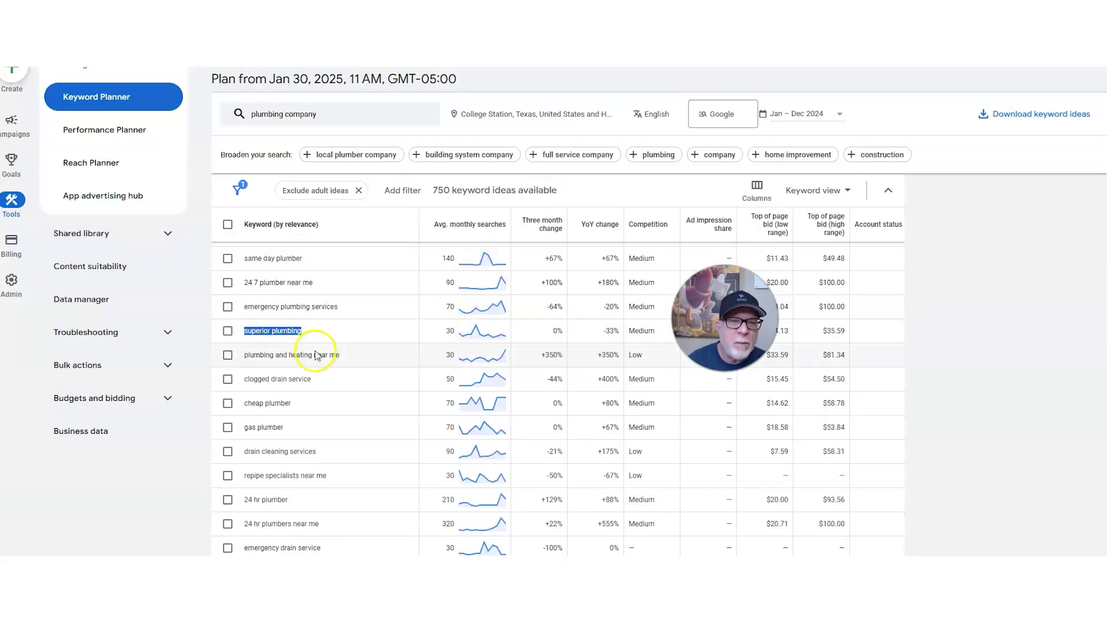
scroll(346, 375, "down", 2)
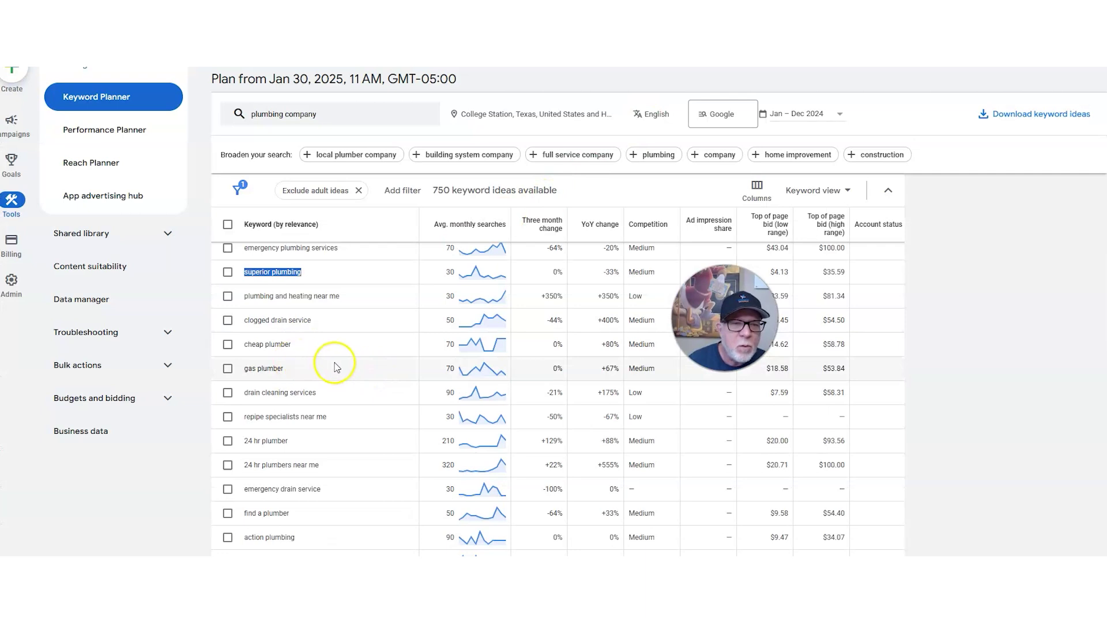
scroll(343, 365, "down", 2)
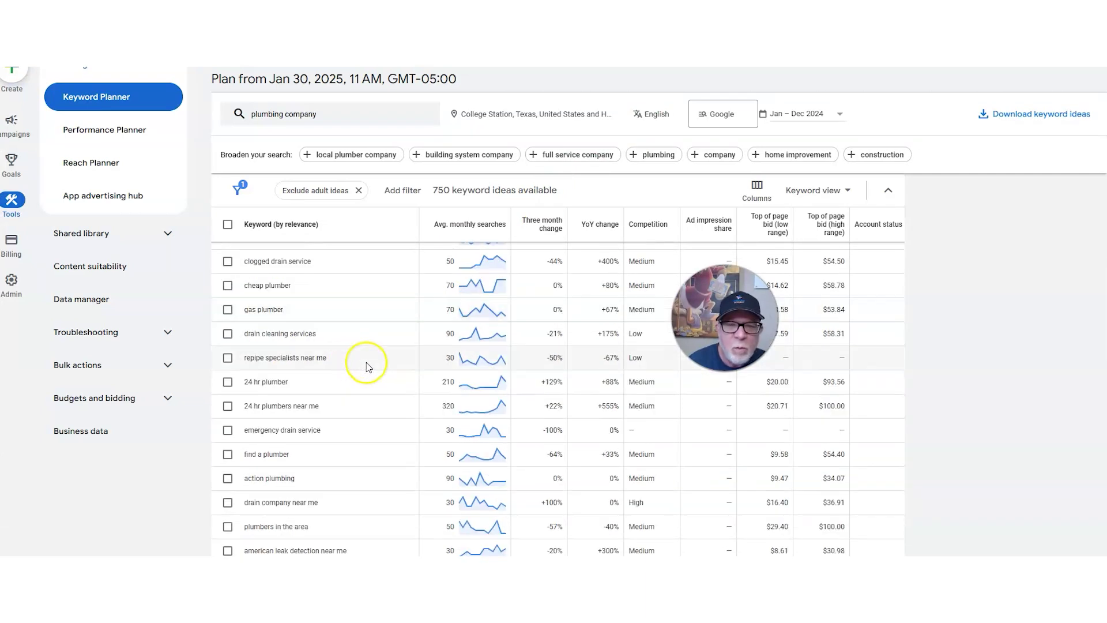
scroll(969, 456, "down", 10)
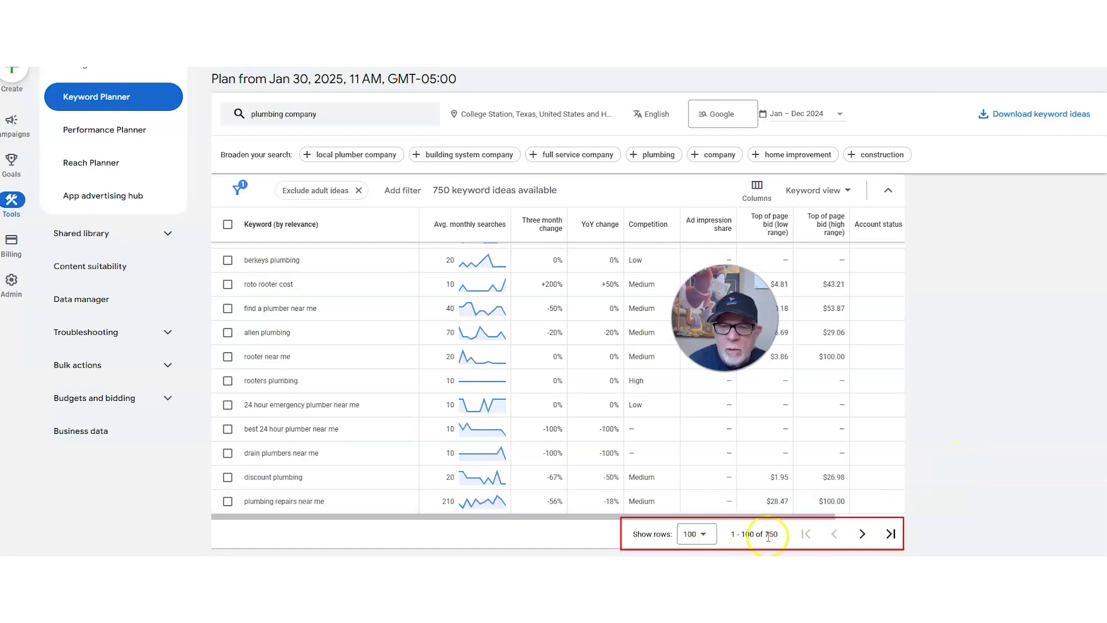
left_click(888, 534)
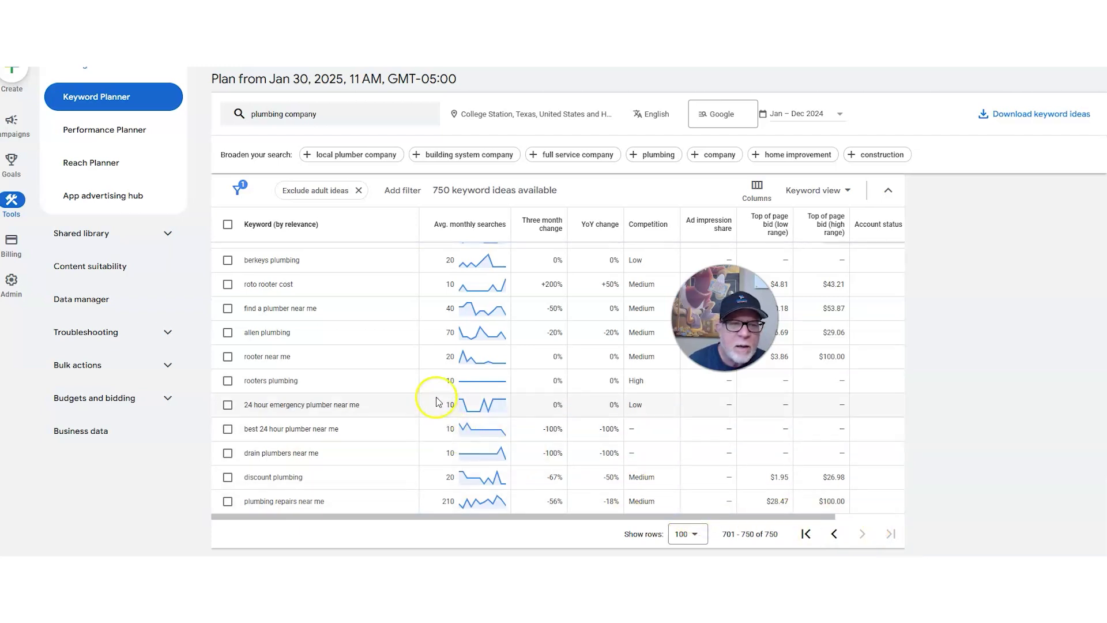
- Find the ajs plumbing and heating idea and enter "ajs" in cell B5 of the Competitors column
scroll(398, 420, "down", 10)
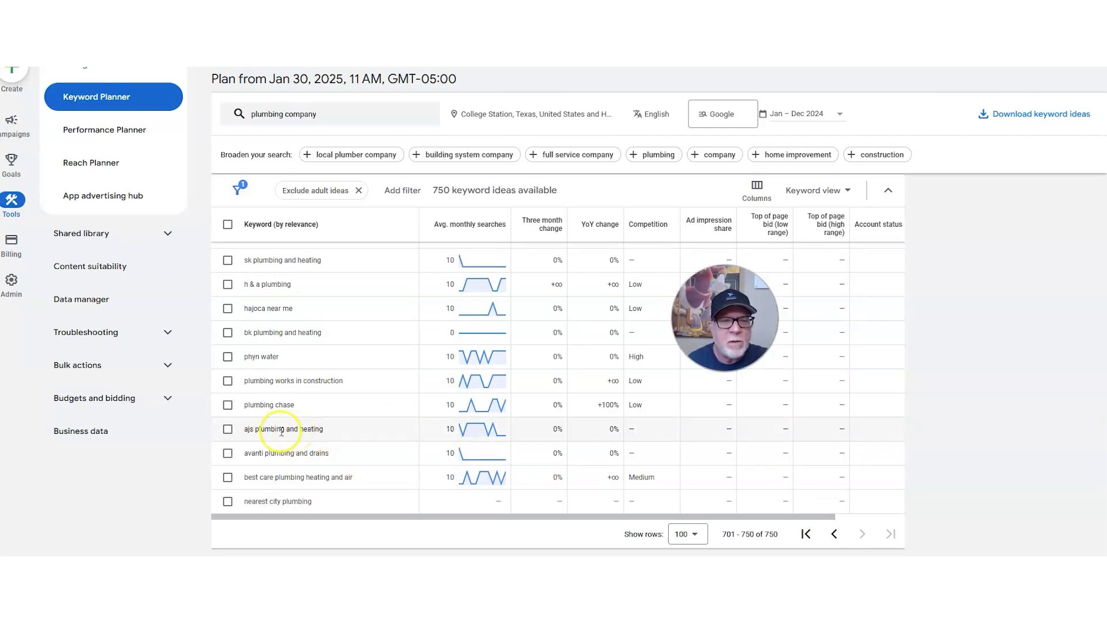
left_click(247, 431)
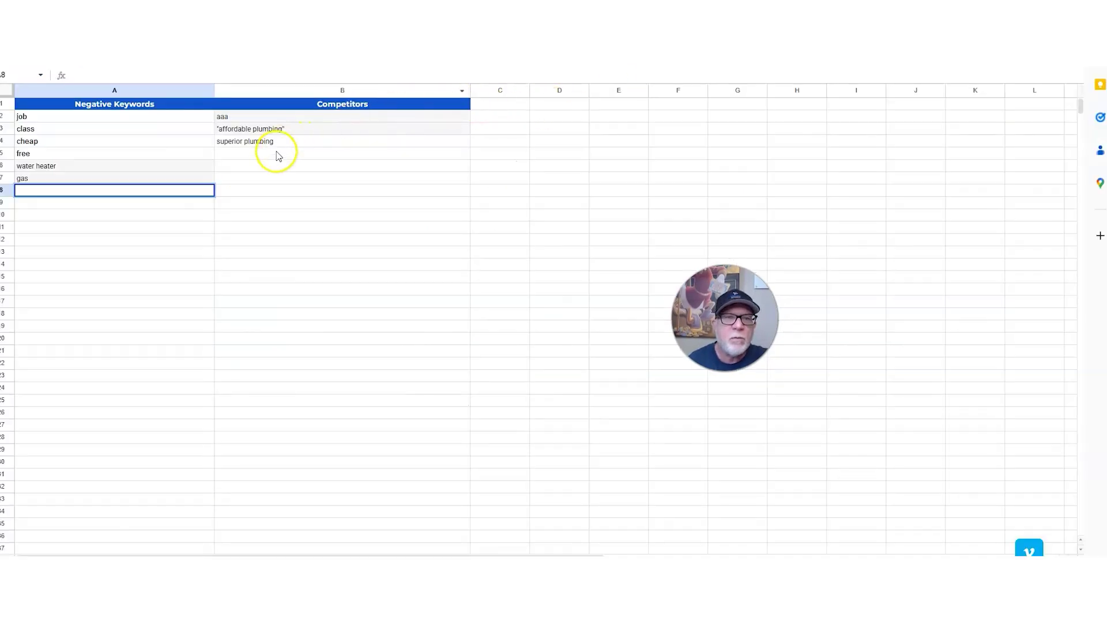
left_click(273, 154)
type("ajs")
- Copy the word "avanti" from the avanti plumbing and drains idea in Keyword Planner into cell B6
left_click(661, 67)
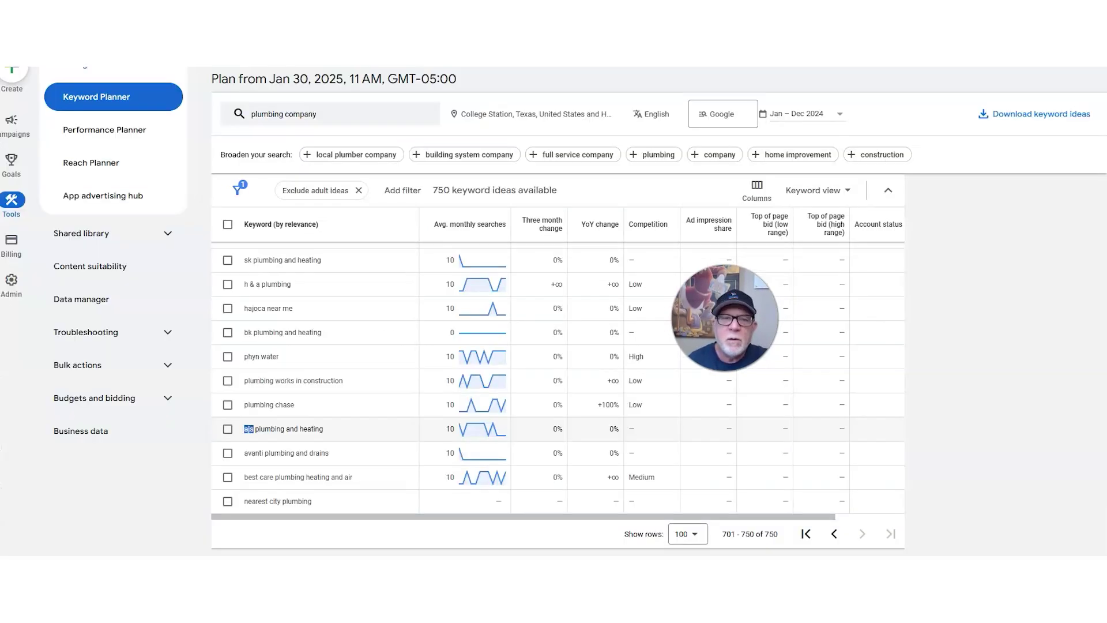
double_click(253, 454)
key("ctrl+c")
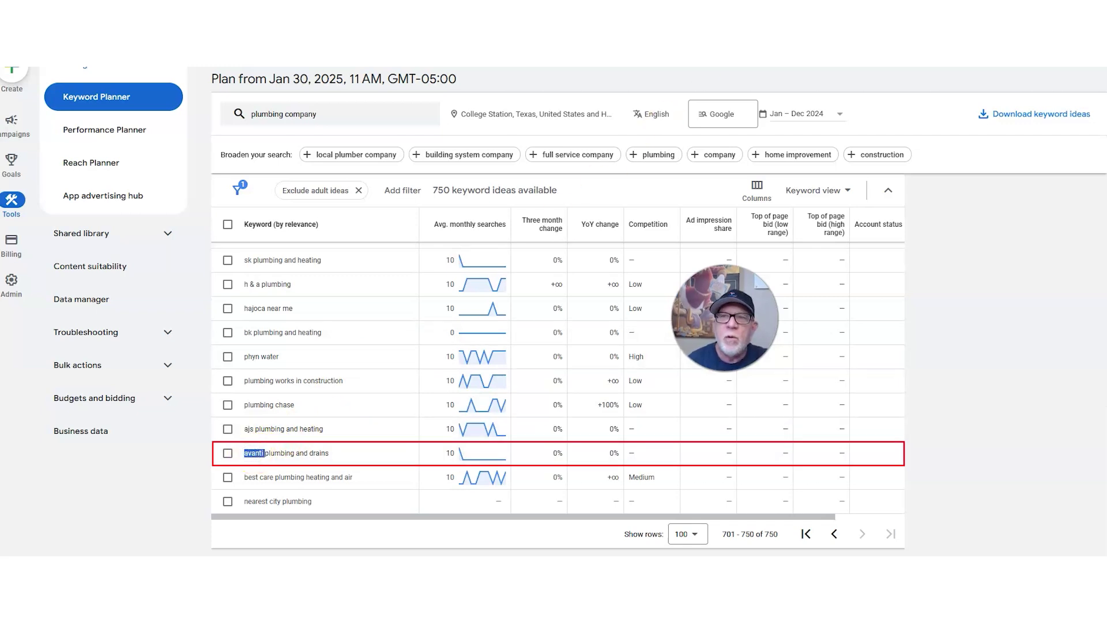
left_click(507, 66)
left_click(284, 166)
key("ctrl+v")
- Copy "sk" from the sk plumbing and heating idea in Keyword Planner into cell B7 of the Competitors column
left_click(281, 182)
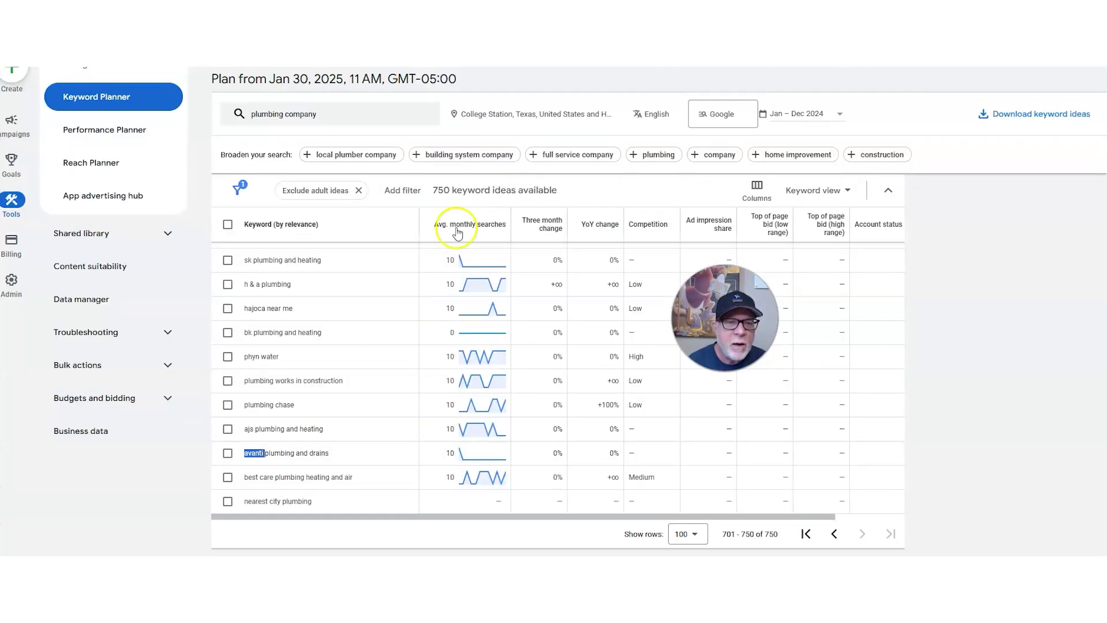
scroll(358, 363, "down", 5)
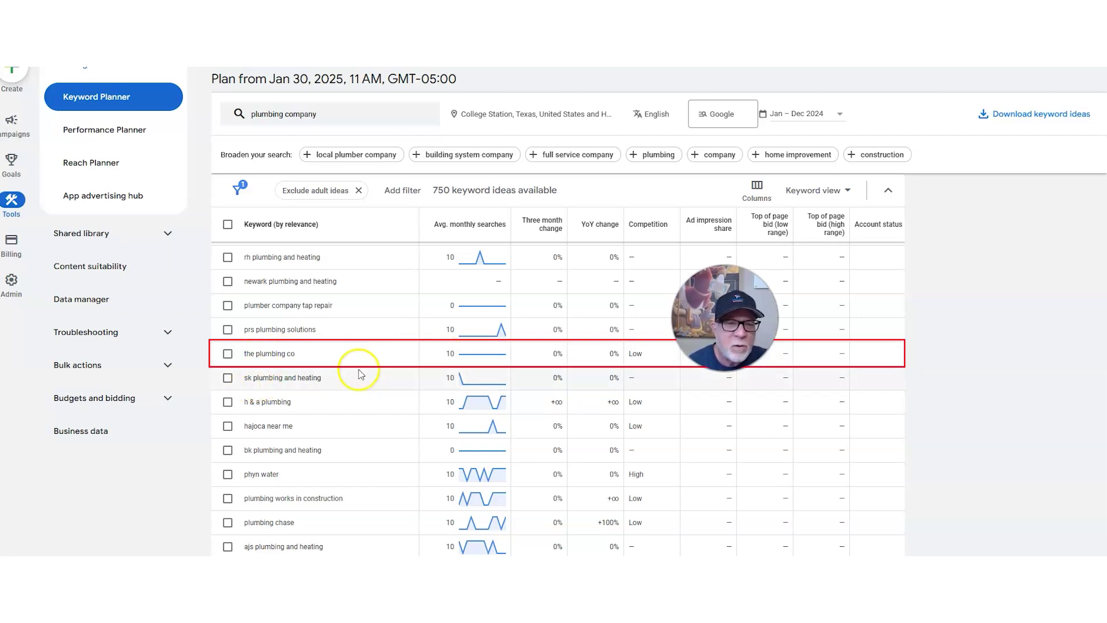
left_click(245, 379)
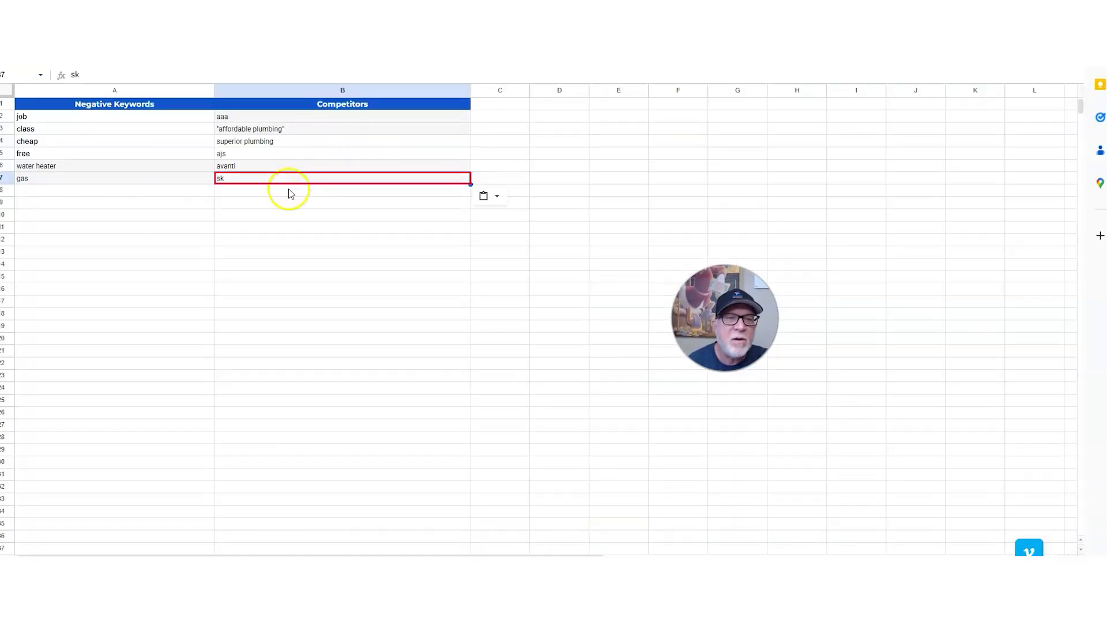
- Open the ad group keyword sheet and review its keywords, volumes and bids down to the overall average CPC in cell F102
left_click(288, 190)
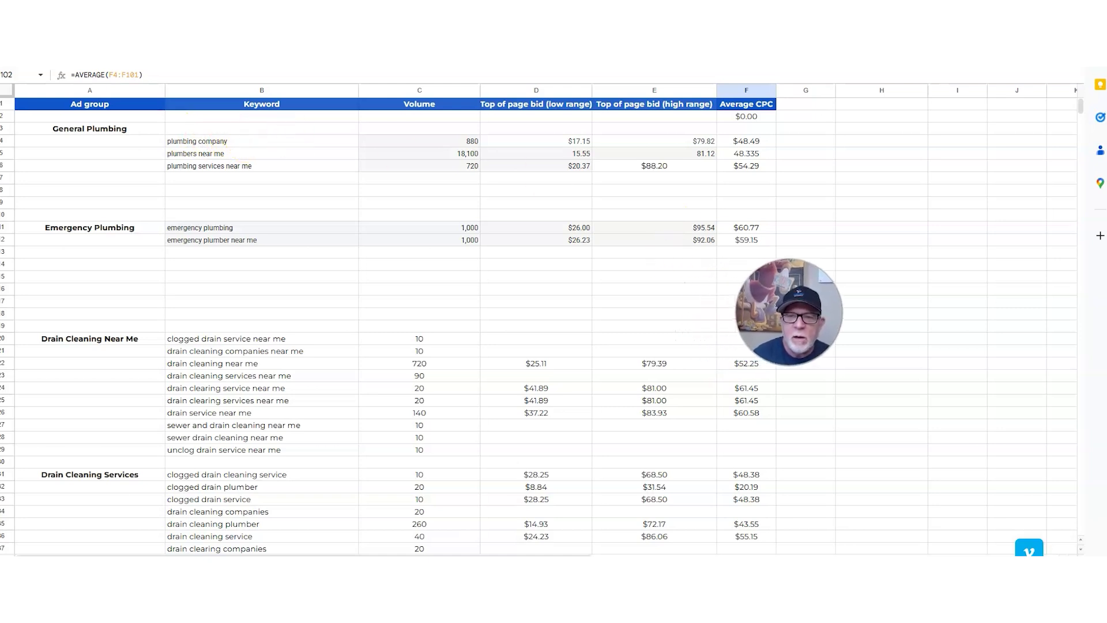
scroll(706, 351, "down", 12)
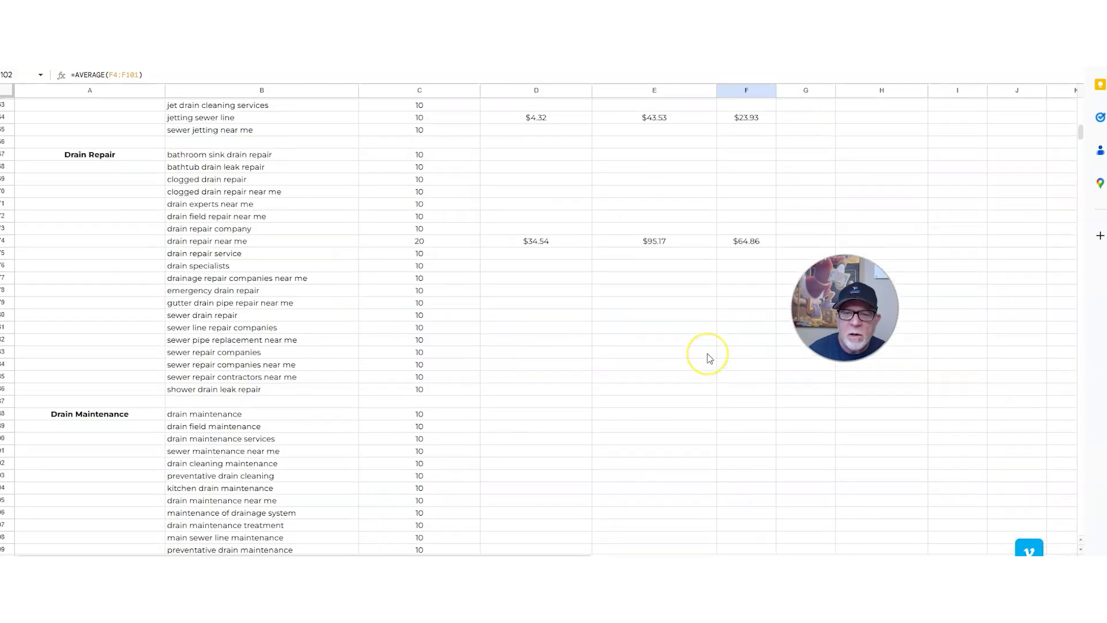
scroll(708, 358, "down", 10)
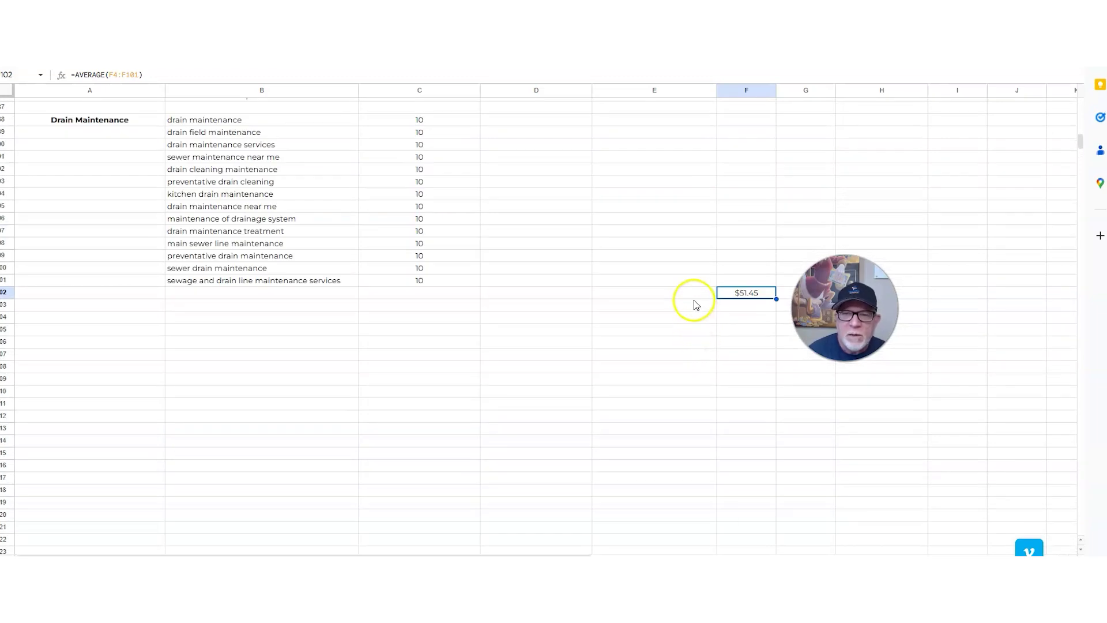
scroll(695, 289, "up", 18)
scroll(695, 282, "up", 5)
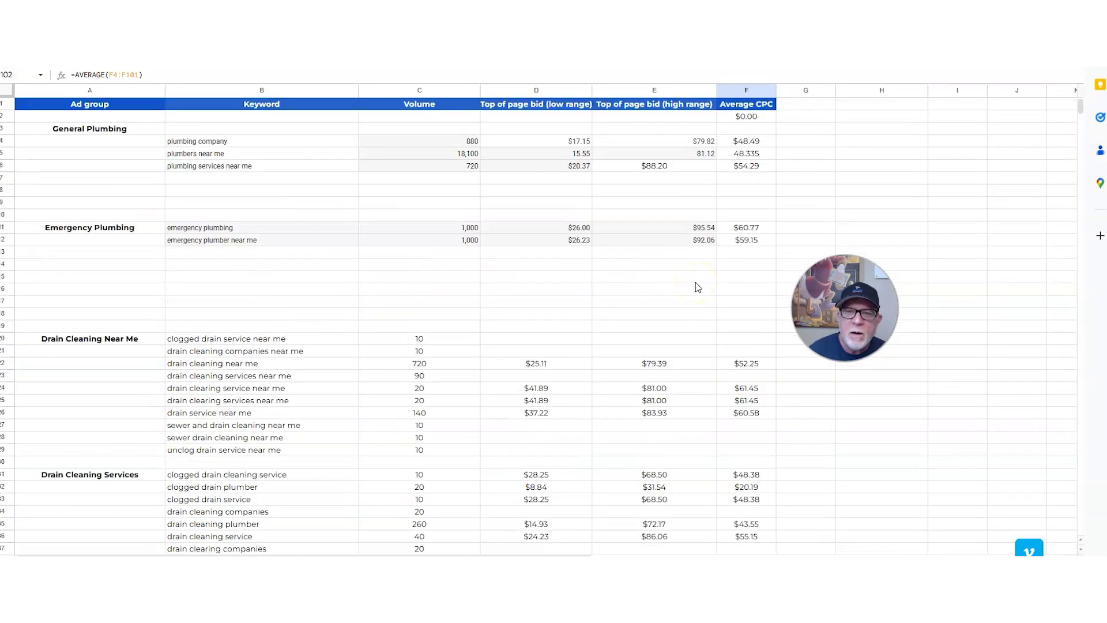
scroll(724, 311, "down", 5)
scroll(725, 318, "down", 15)
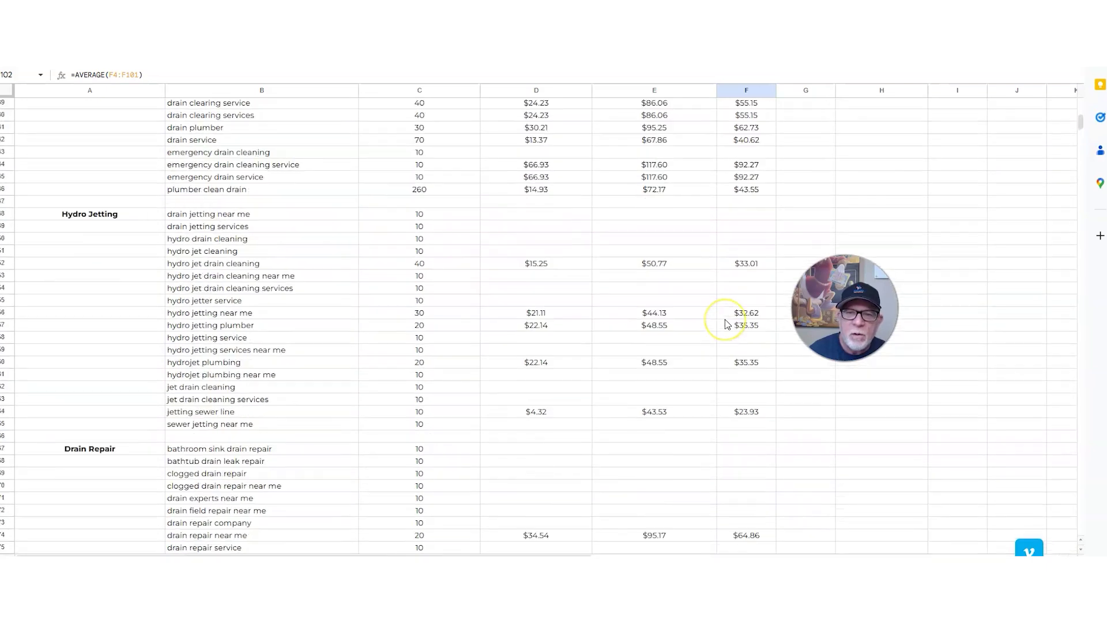
scroll(724, 324, "down", 2)
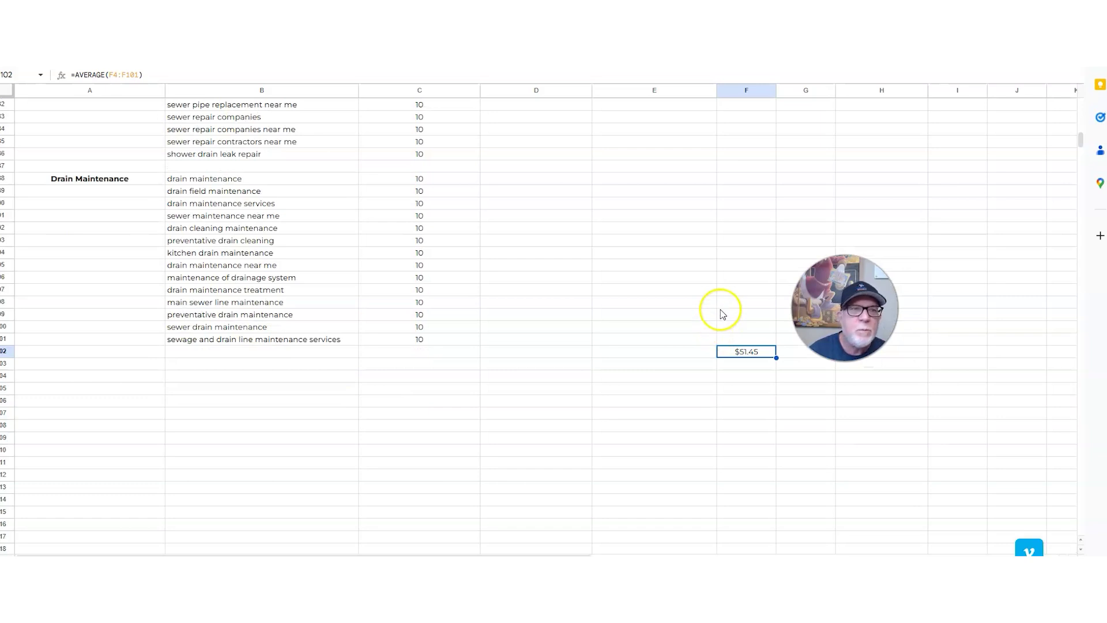
- Compare the Drain Repair, Hydro Jetting and Drain Cleaning bids with the average CPC in F102, then return to the General Plumbing group
scroll(722, 317, "up", 4)
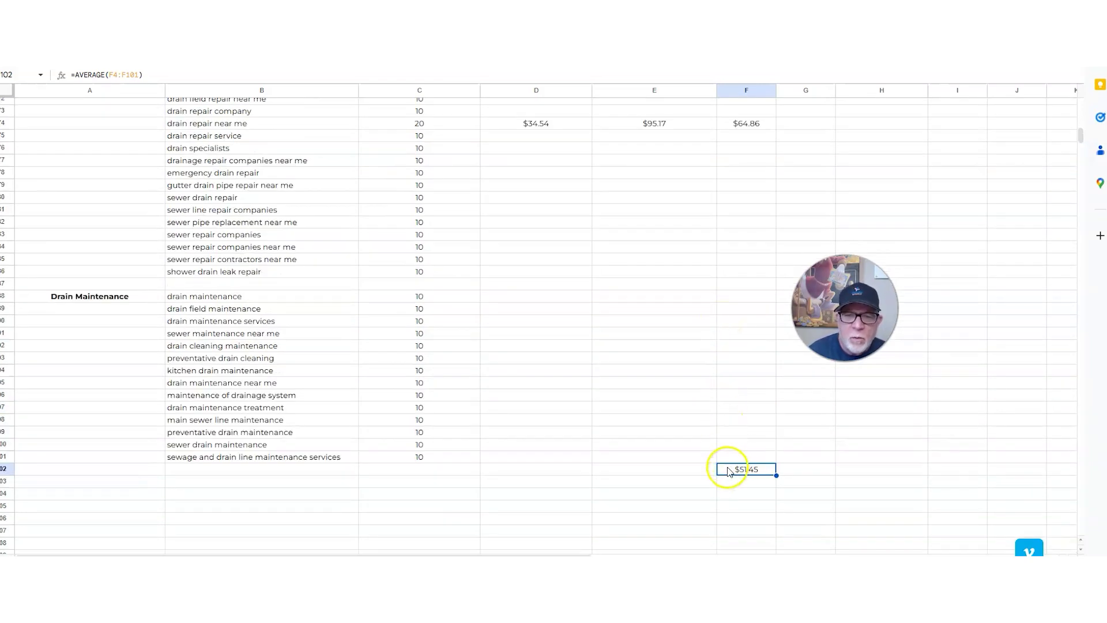
scroll(725, 424, "up", 6)
scroll(725, 422, "down", 8)
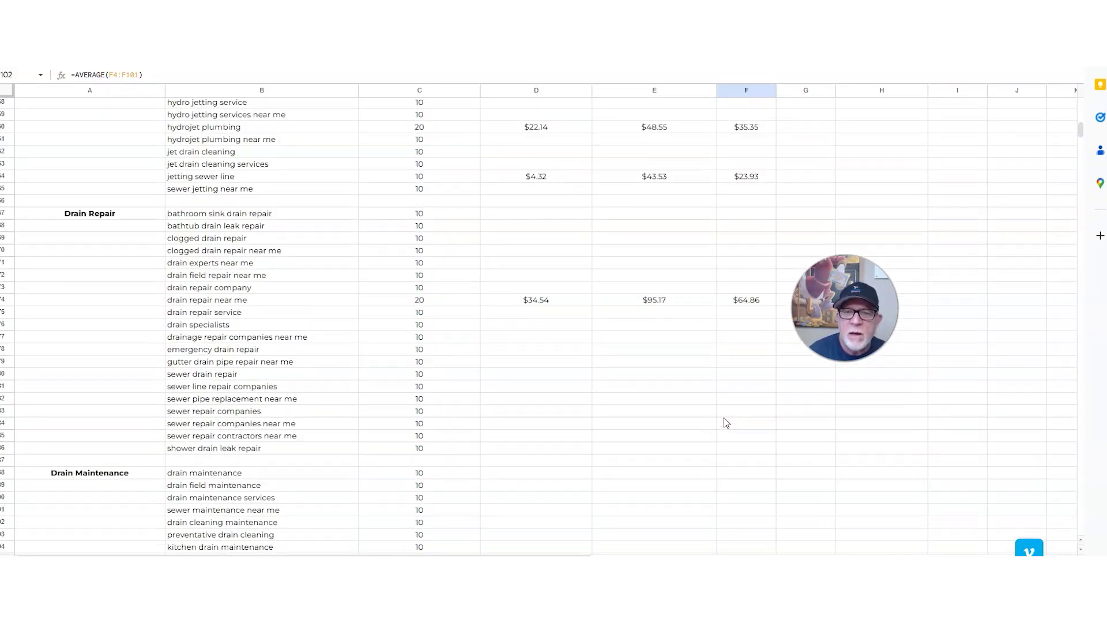
scroll(709, 374, "up", 6)
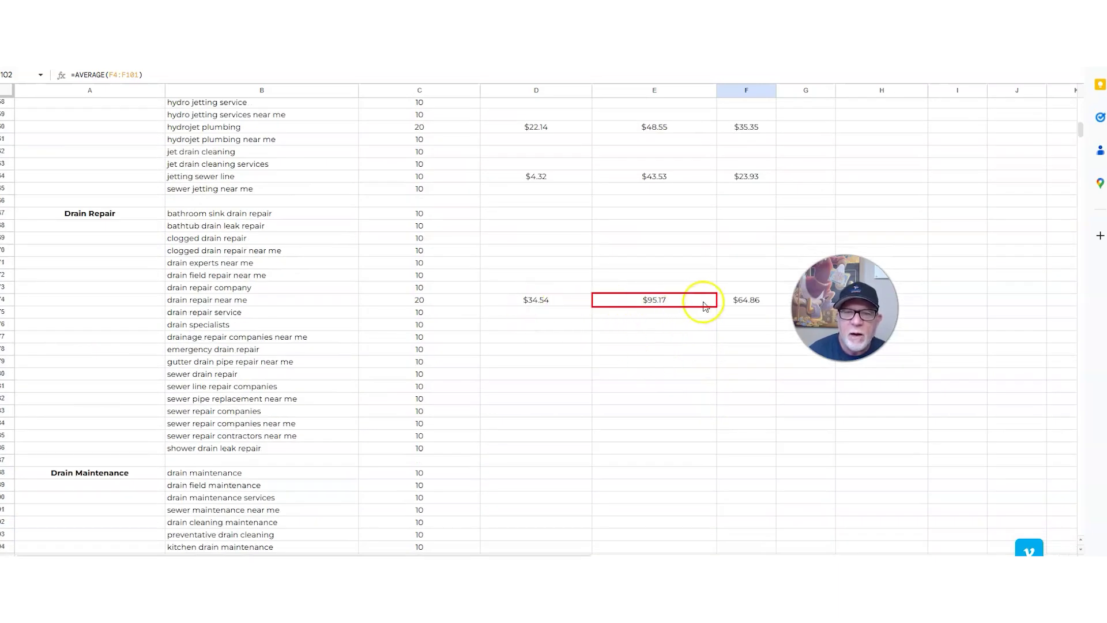
scroll(729, 374, "down", 8)
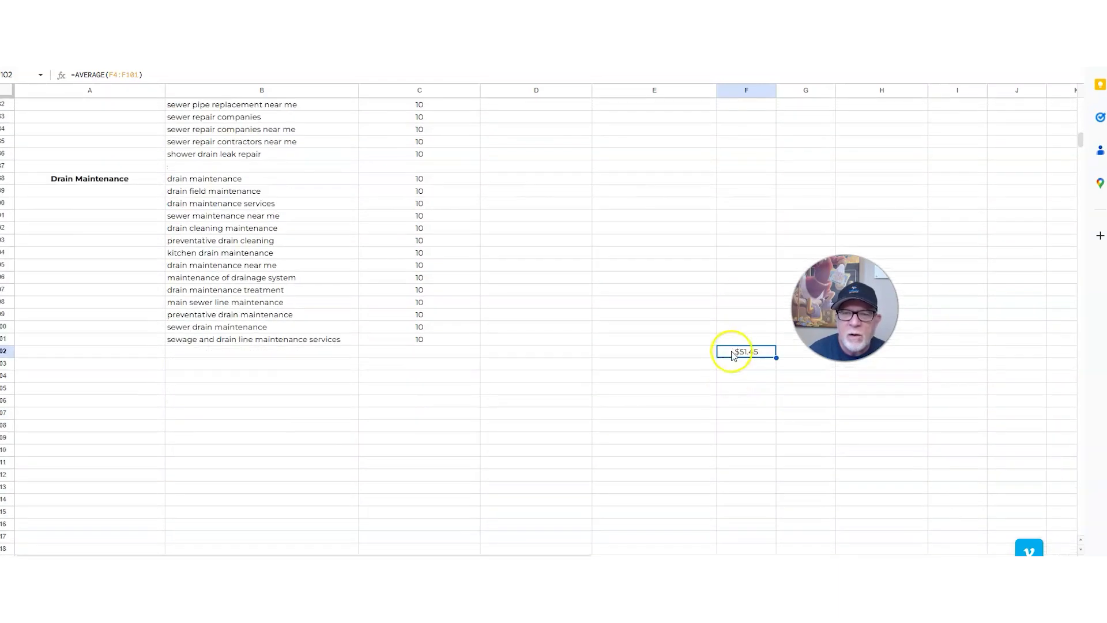
left_click(736, 356)
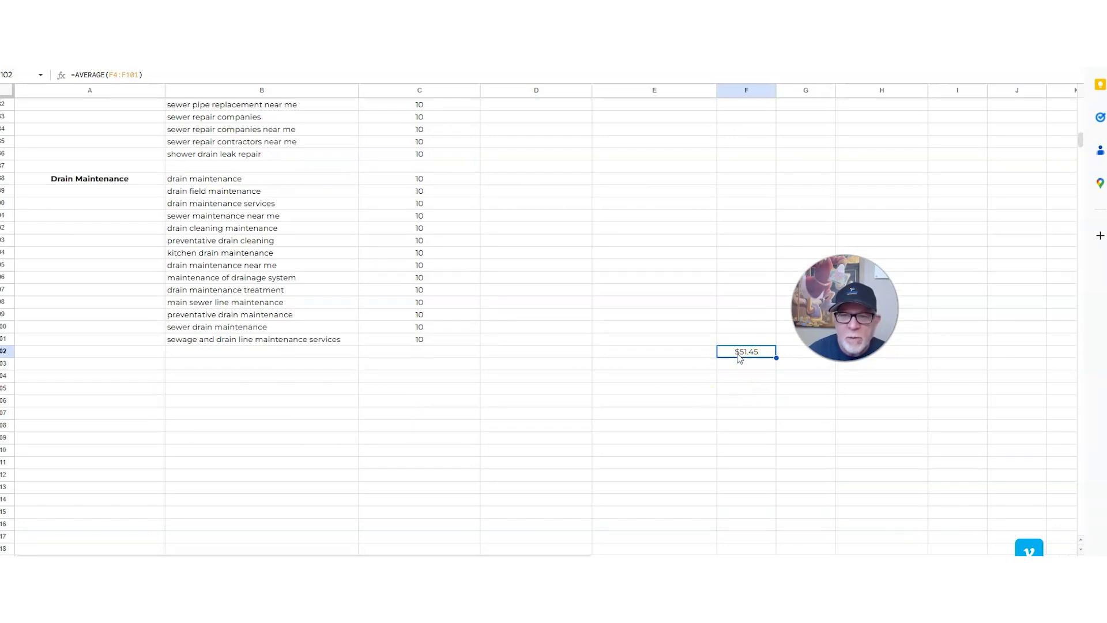
scroll(738, 356, "up", 8)
scroll(737, 354, "up", 11)
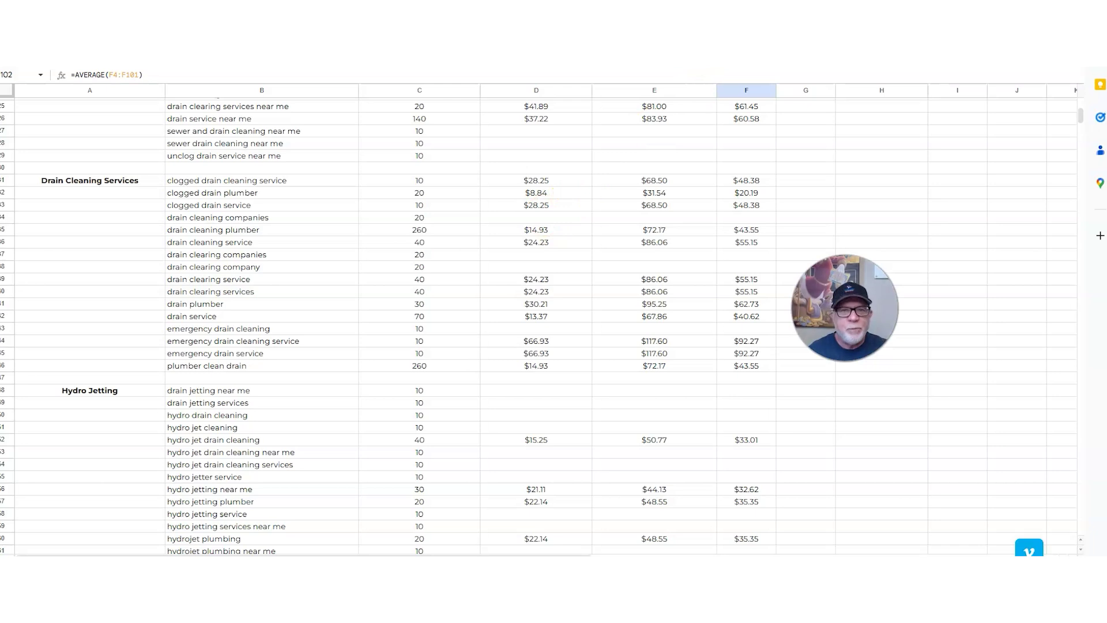
left_click(806, 5)
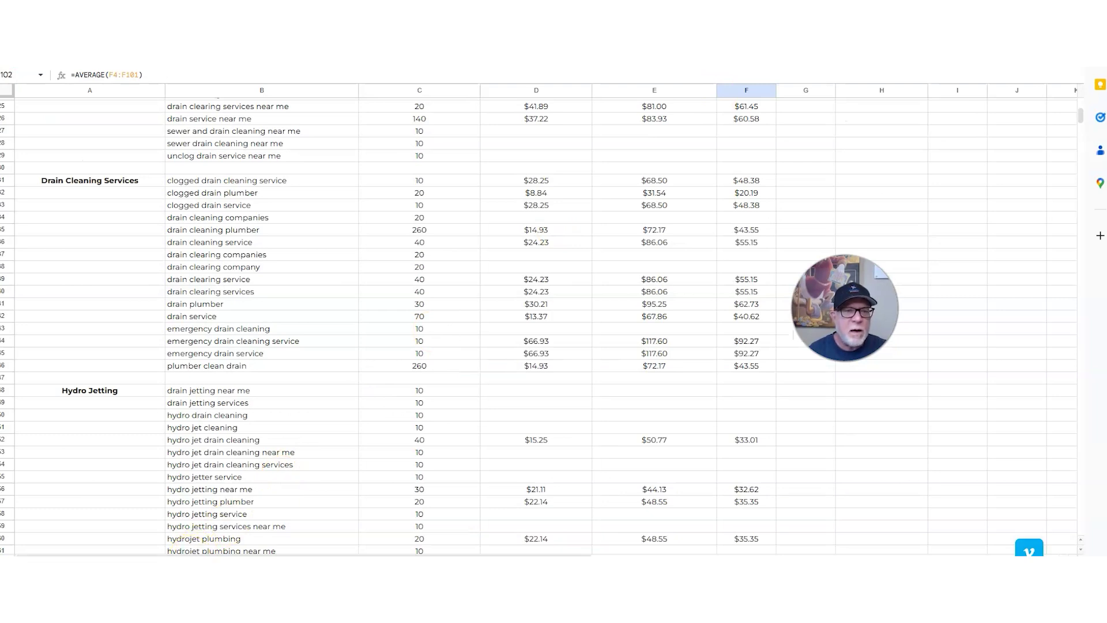
scroll(247, 409, "up", 8)
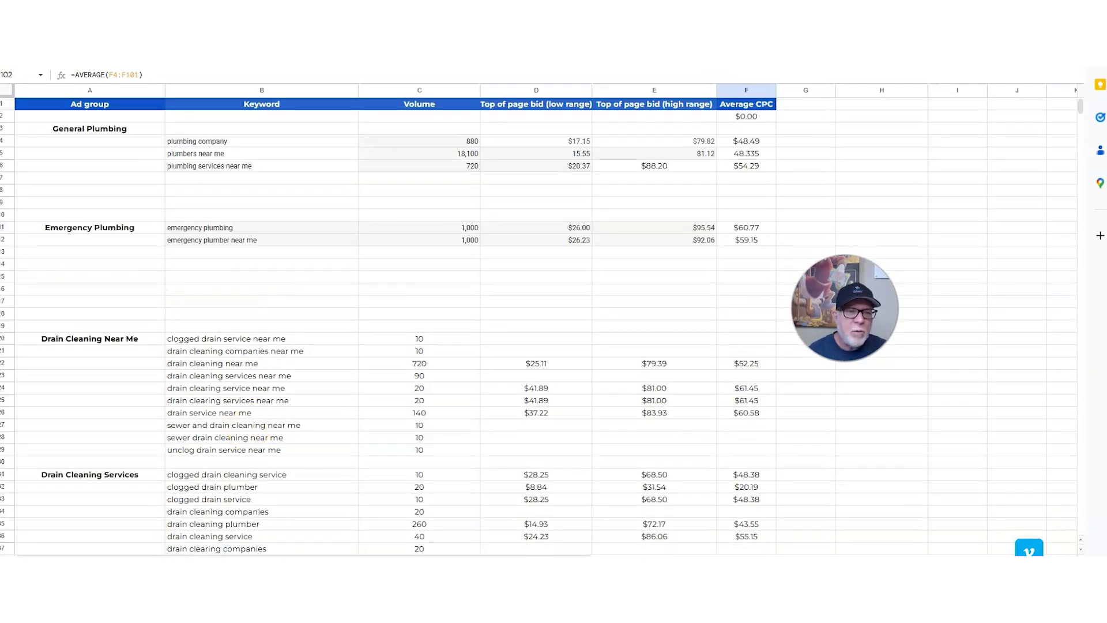